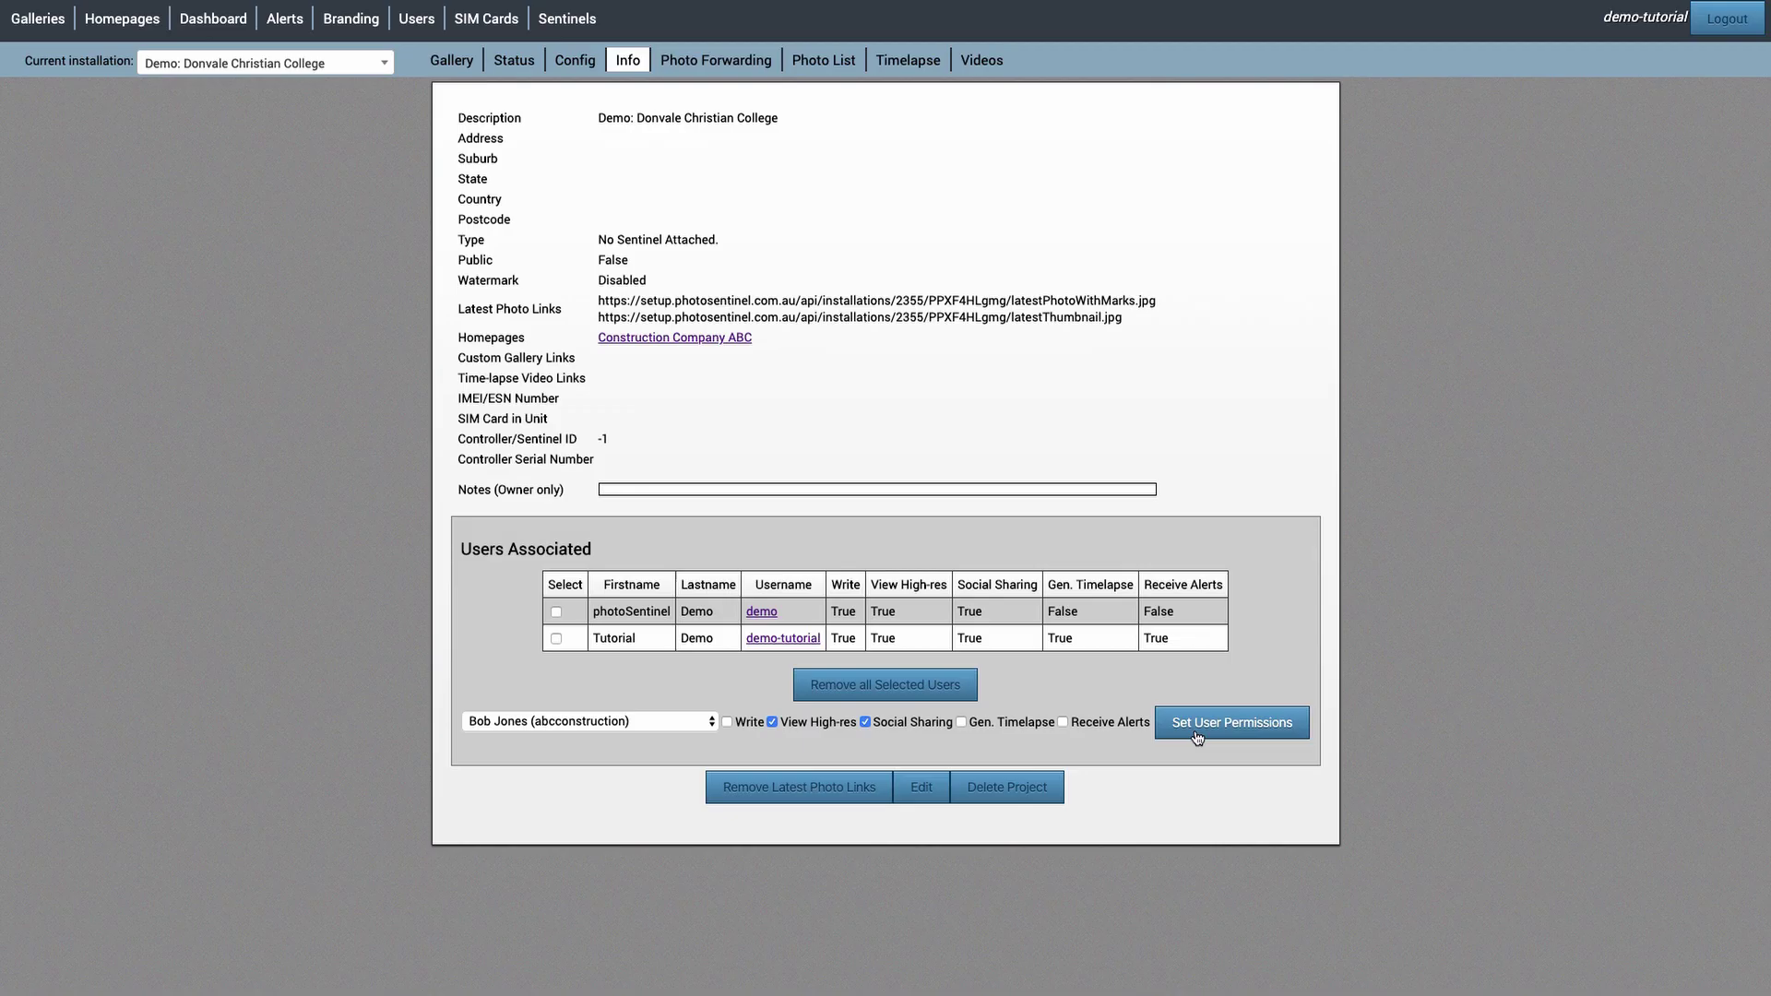
- Grant the client user View High-res and Social Sharing permissions on Donvale Christian College
left_click(1196, 724)
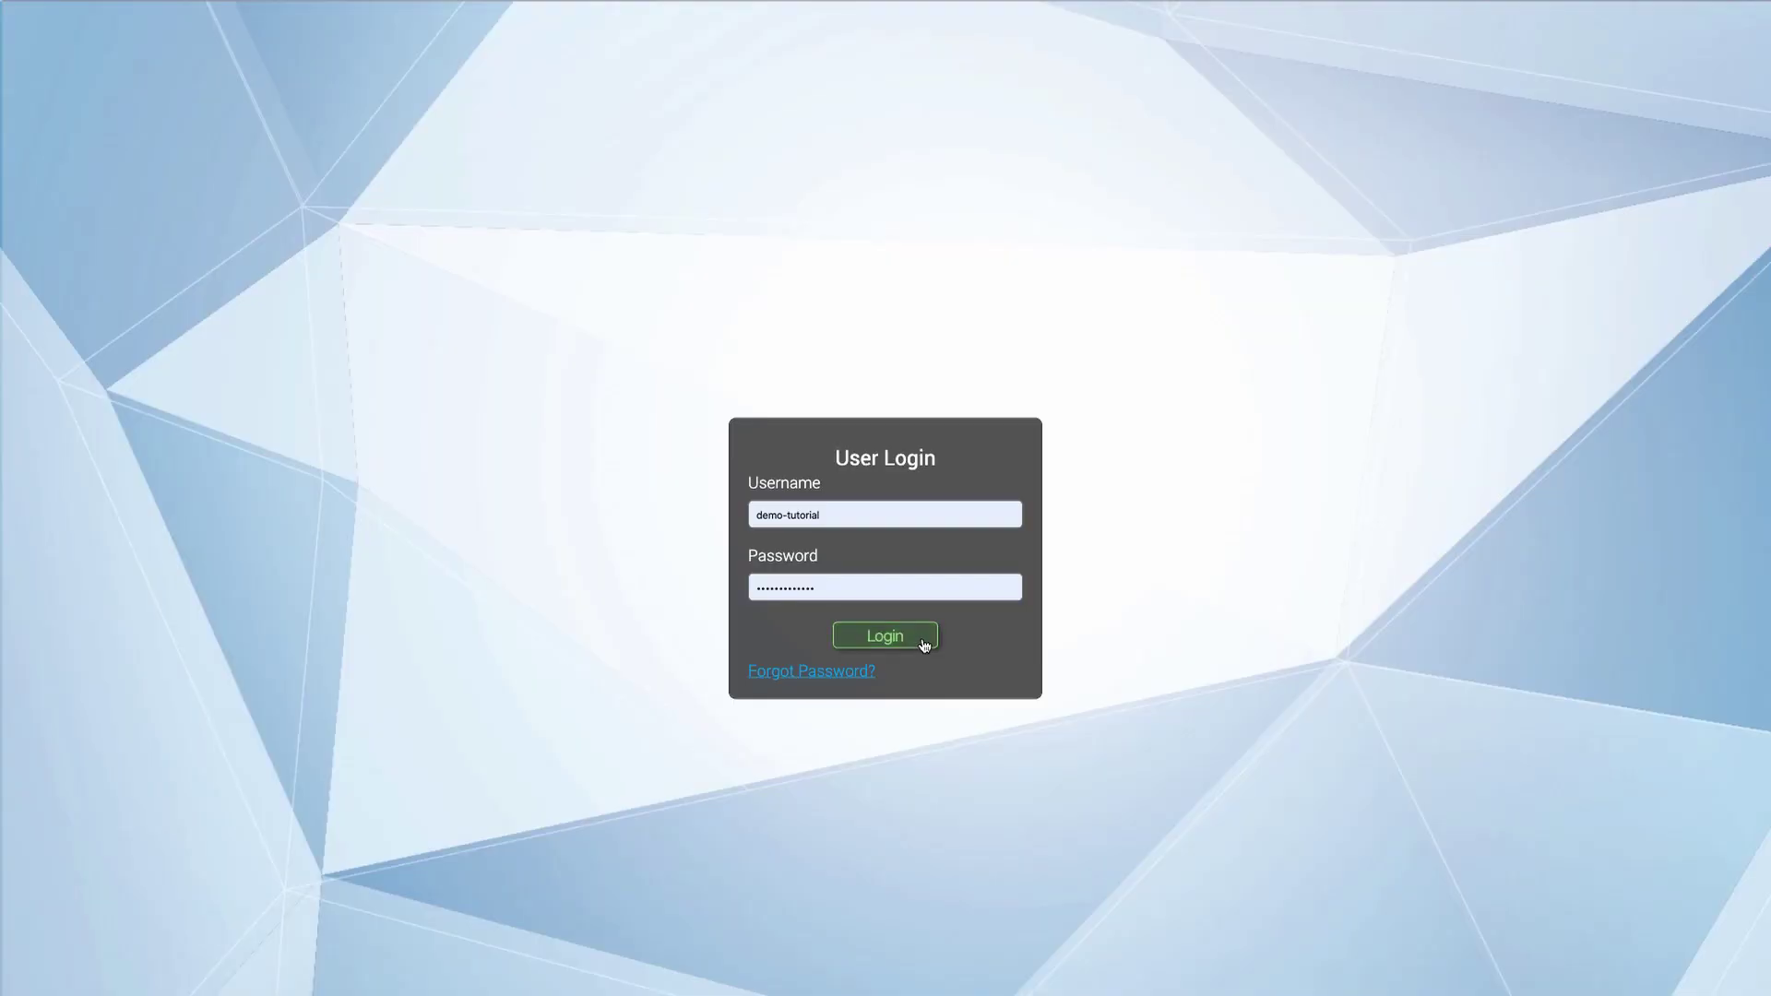
- Log back in and start a new homepage from the Homepages list
left_click(924, 644)
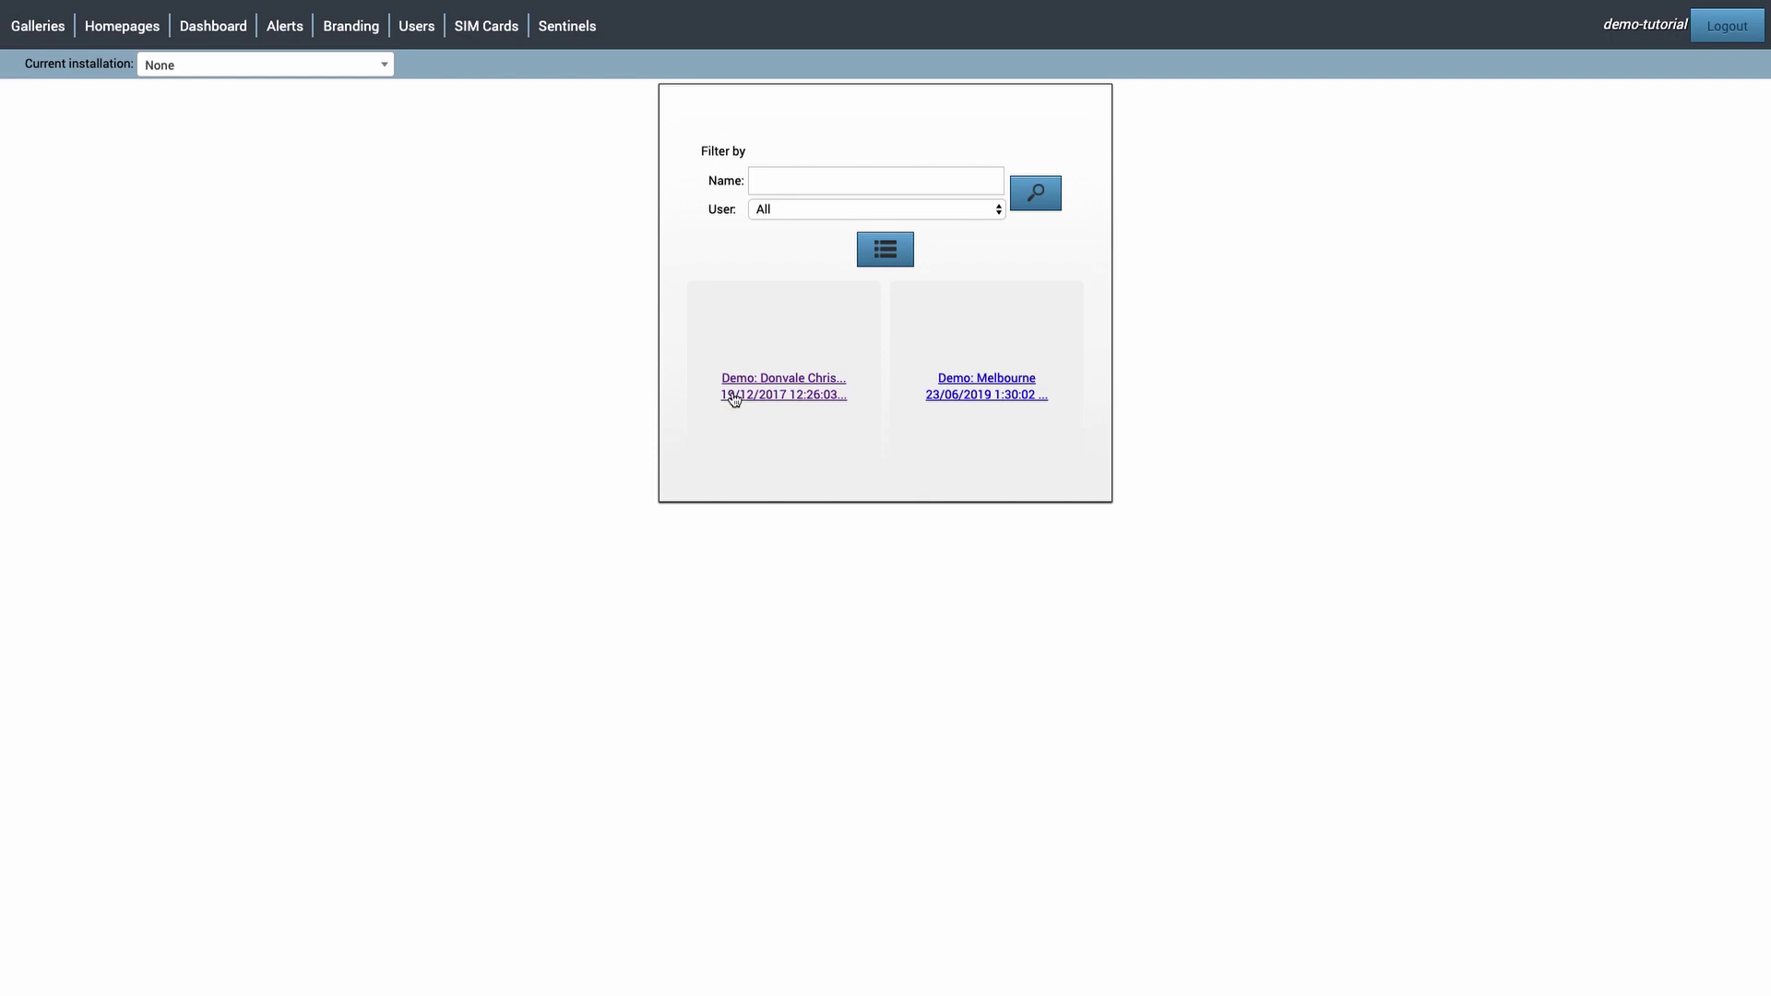
left_click(130, 31)
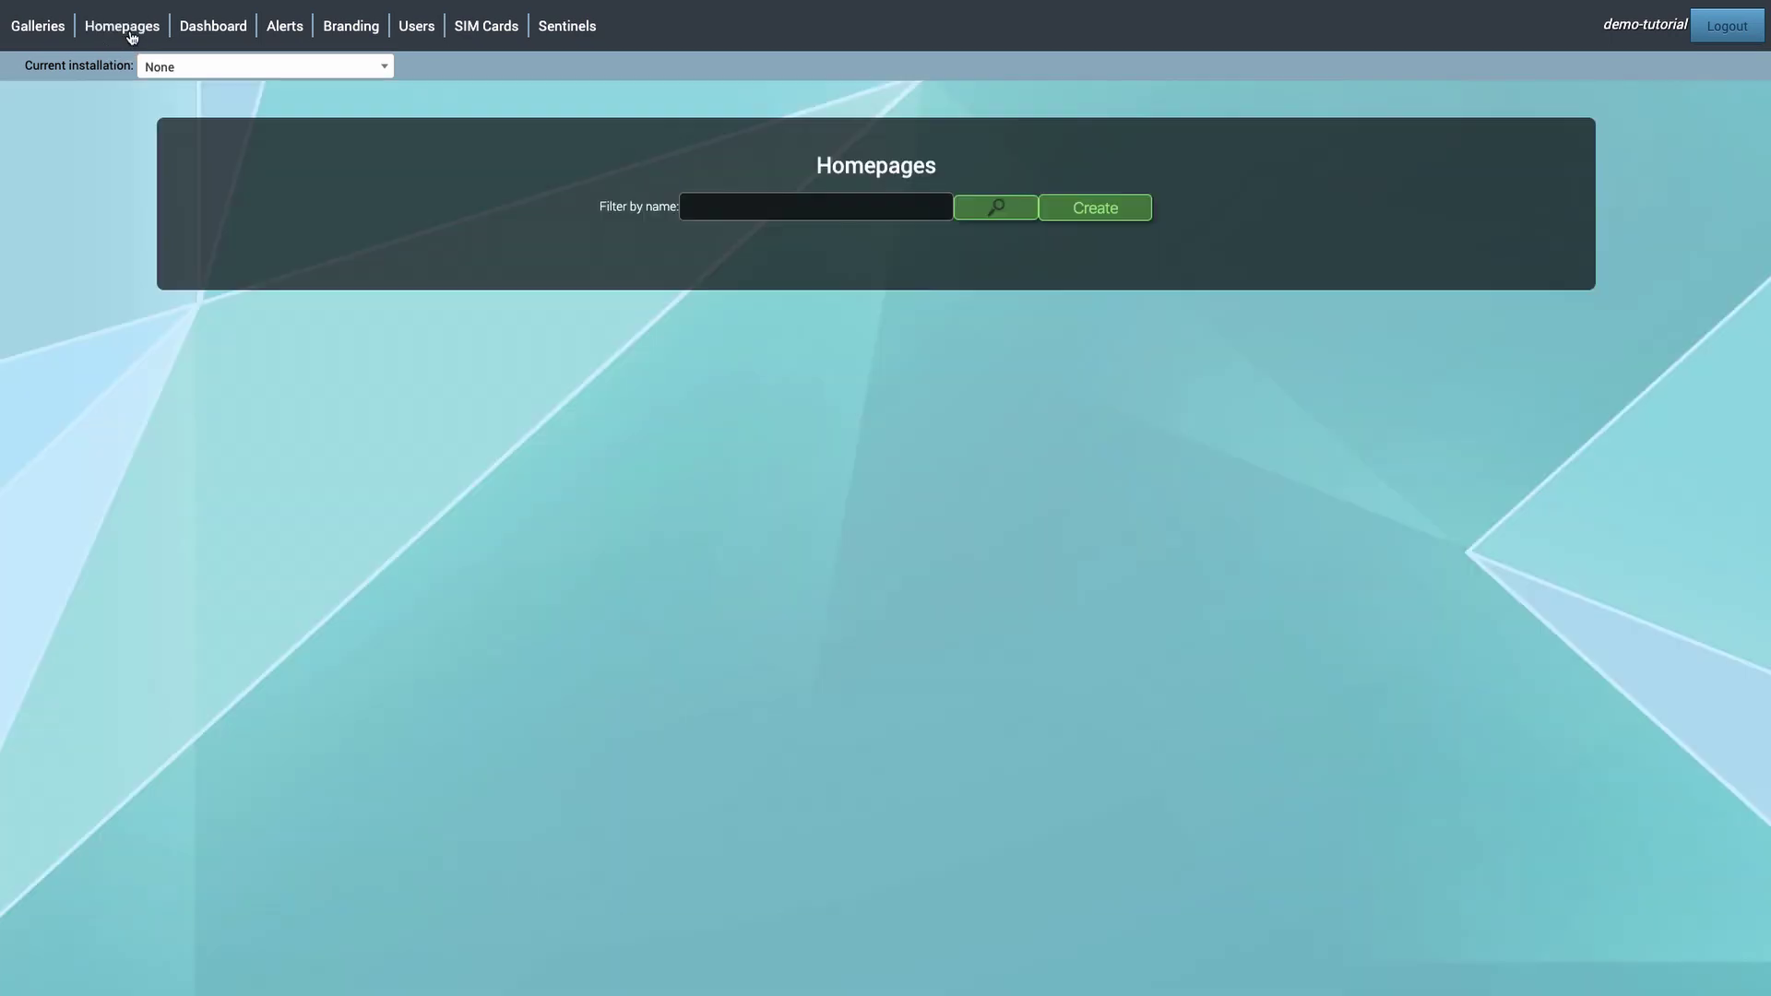
left_click(1111, 210)
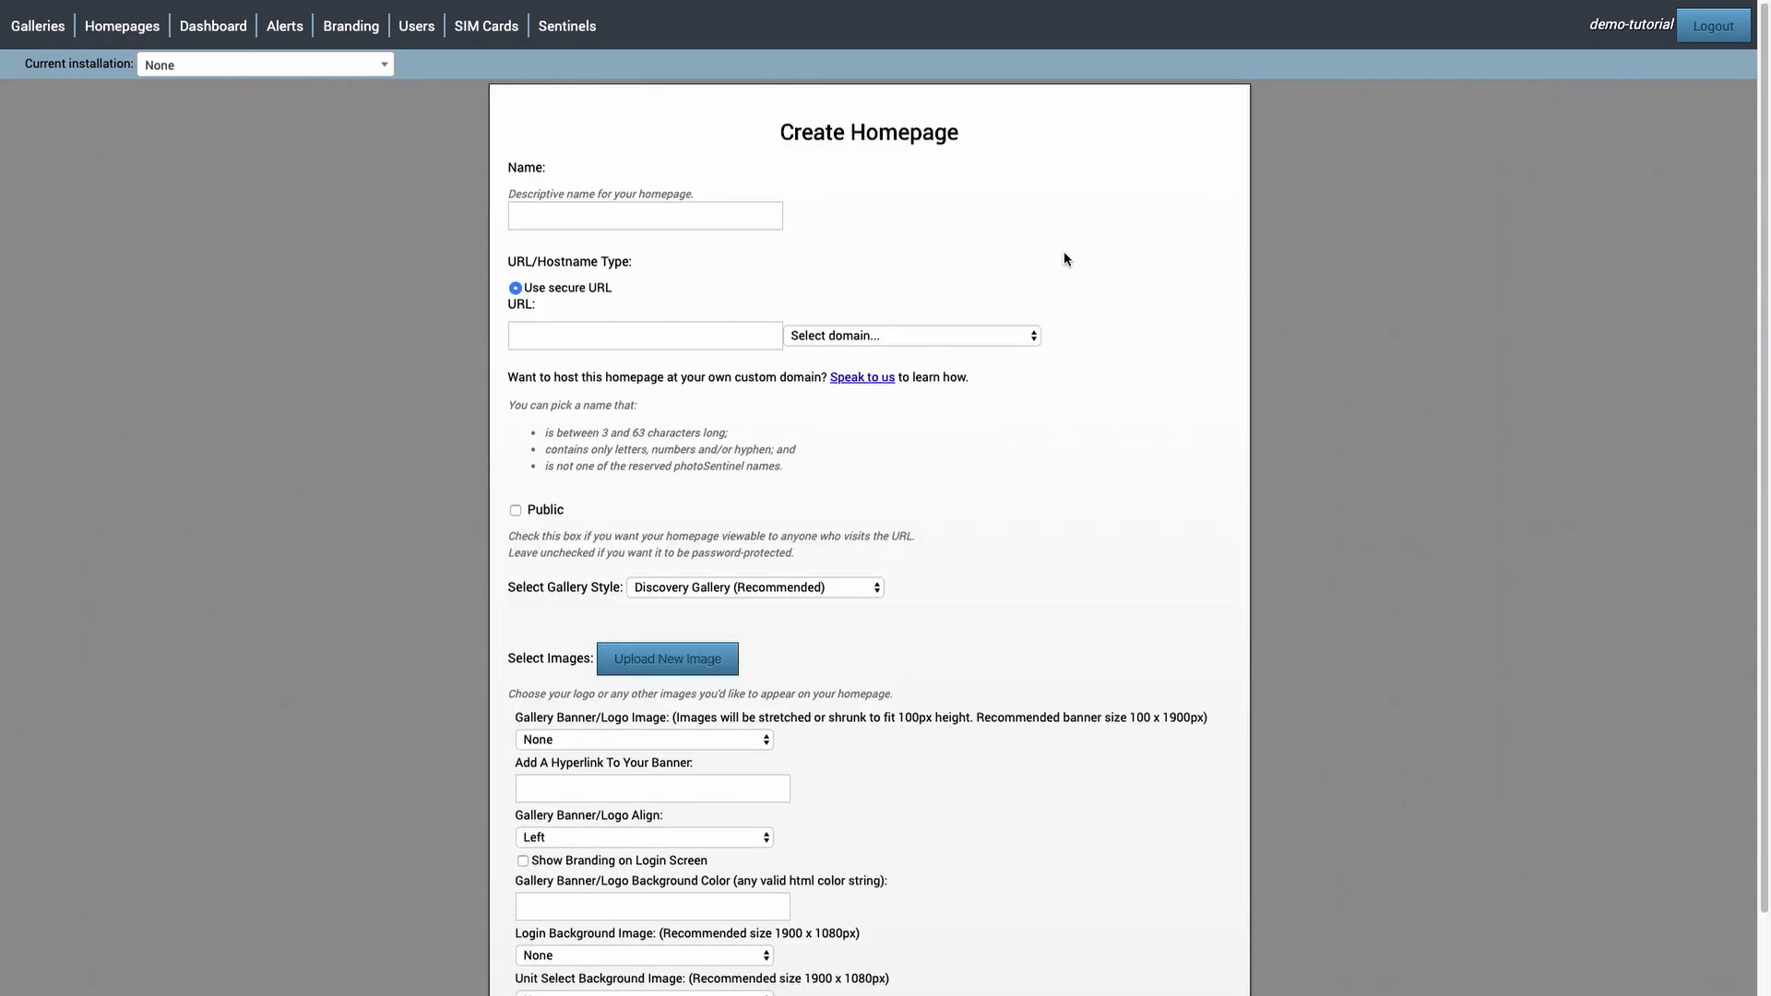
- Name the homepage 'Construction Company ABC' and enter abcconstruction as its web address
left_click(725, 218)
type("Construction Company")
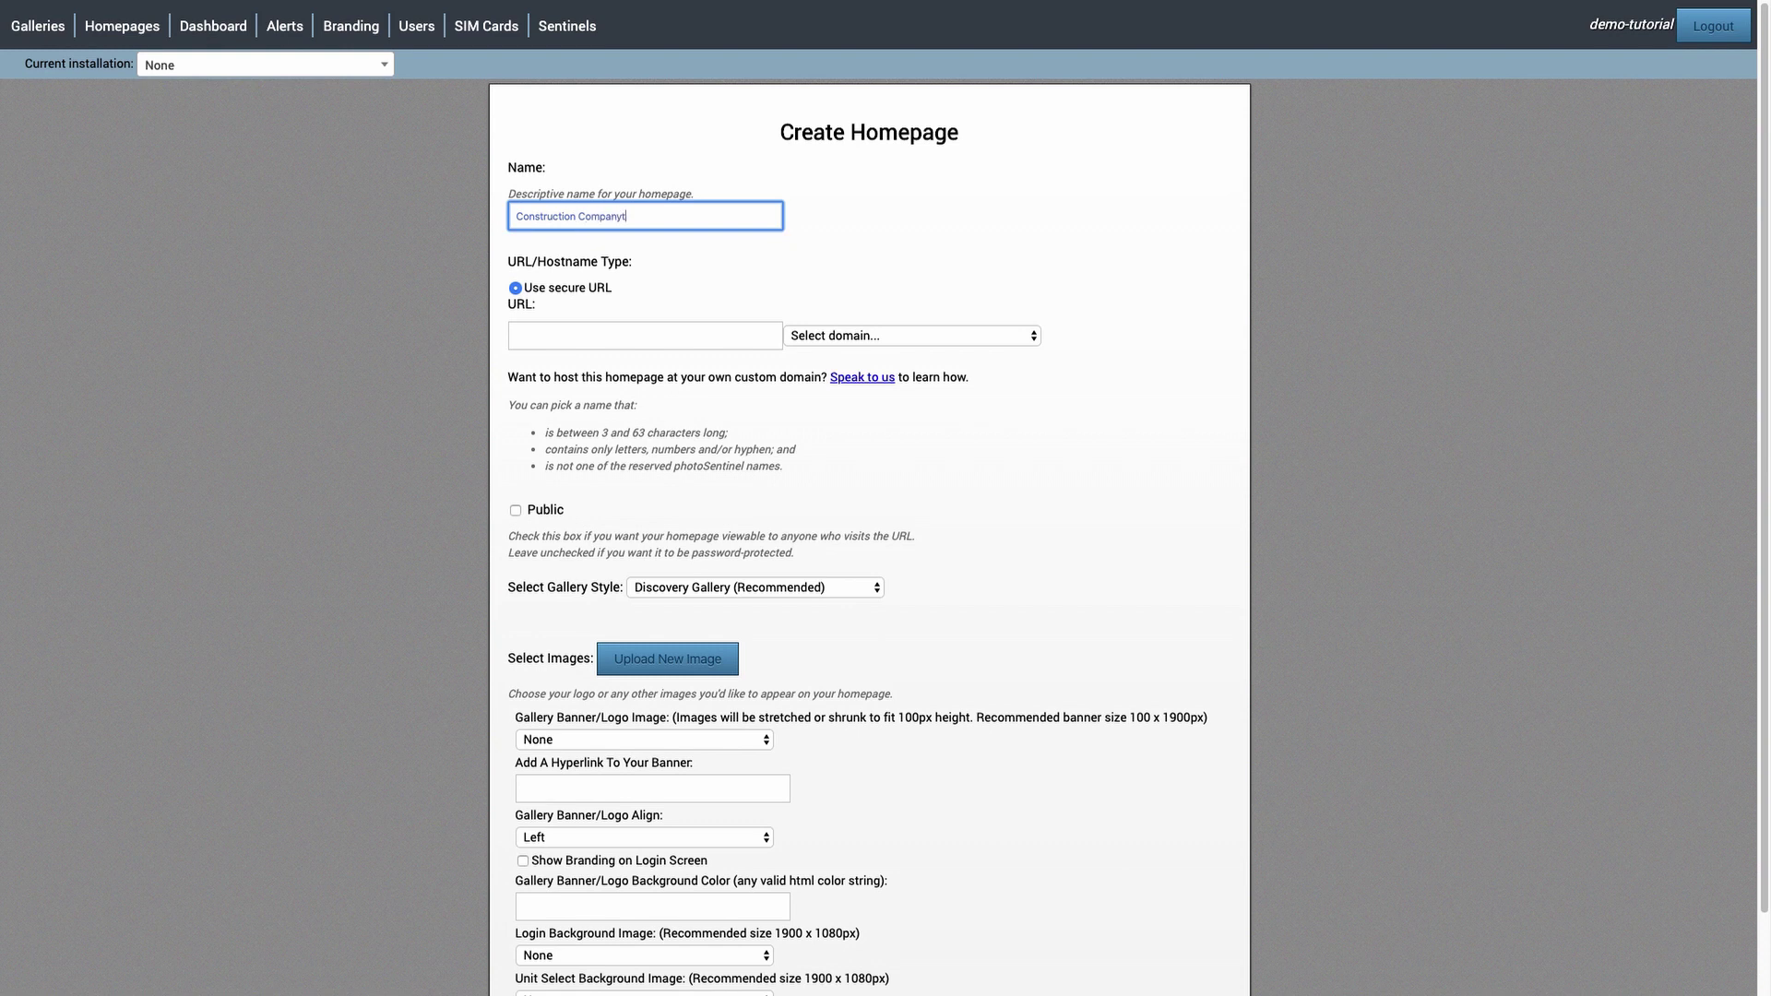
type(" ABC")
left_click(634, 339)
type("abcconstruction")
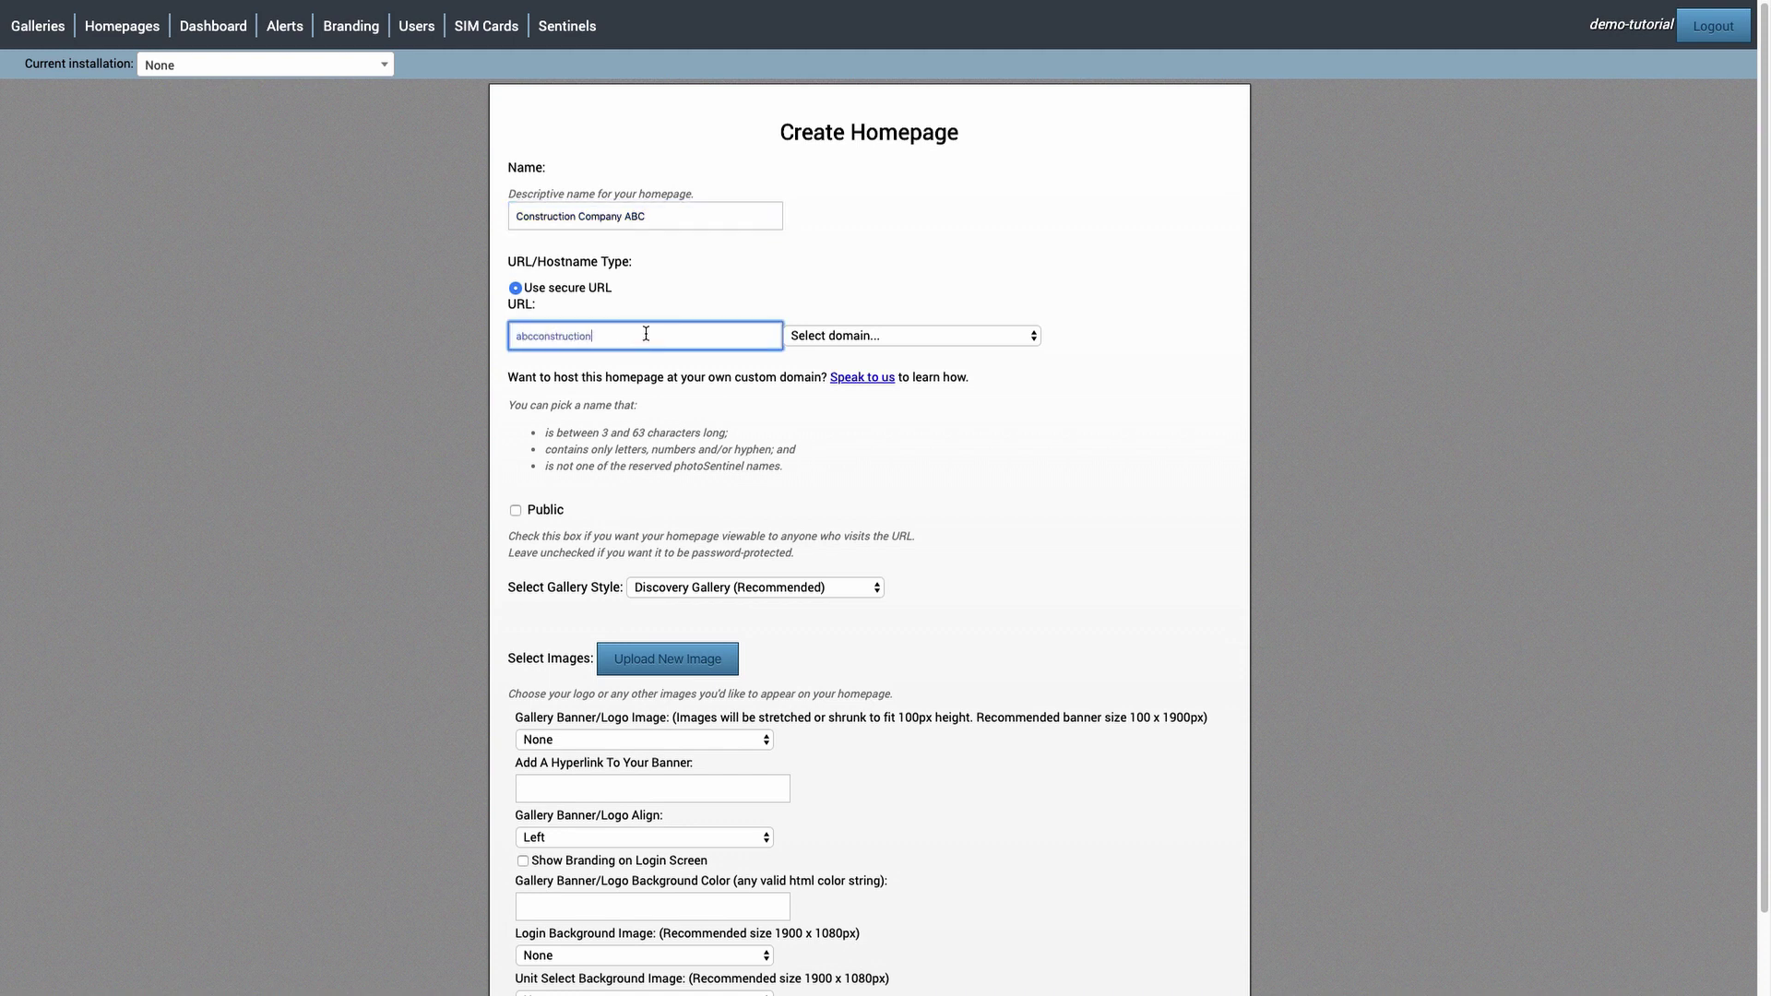
- Choose the .construction.photos domain so the abcconstruction address validates as available
left_click(857, 335)
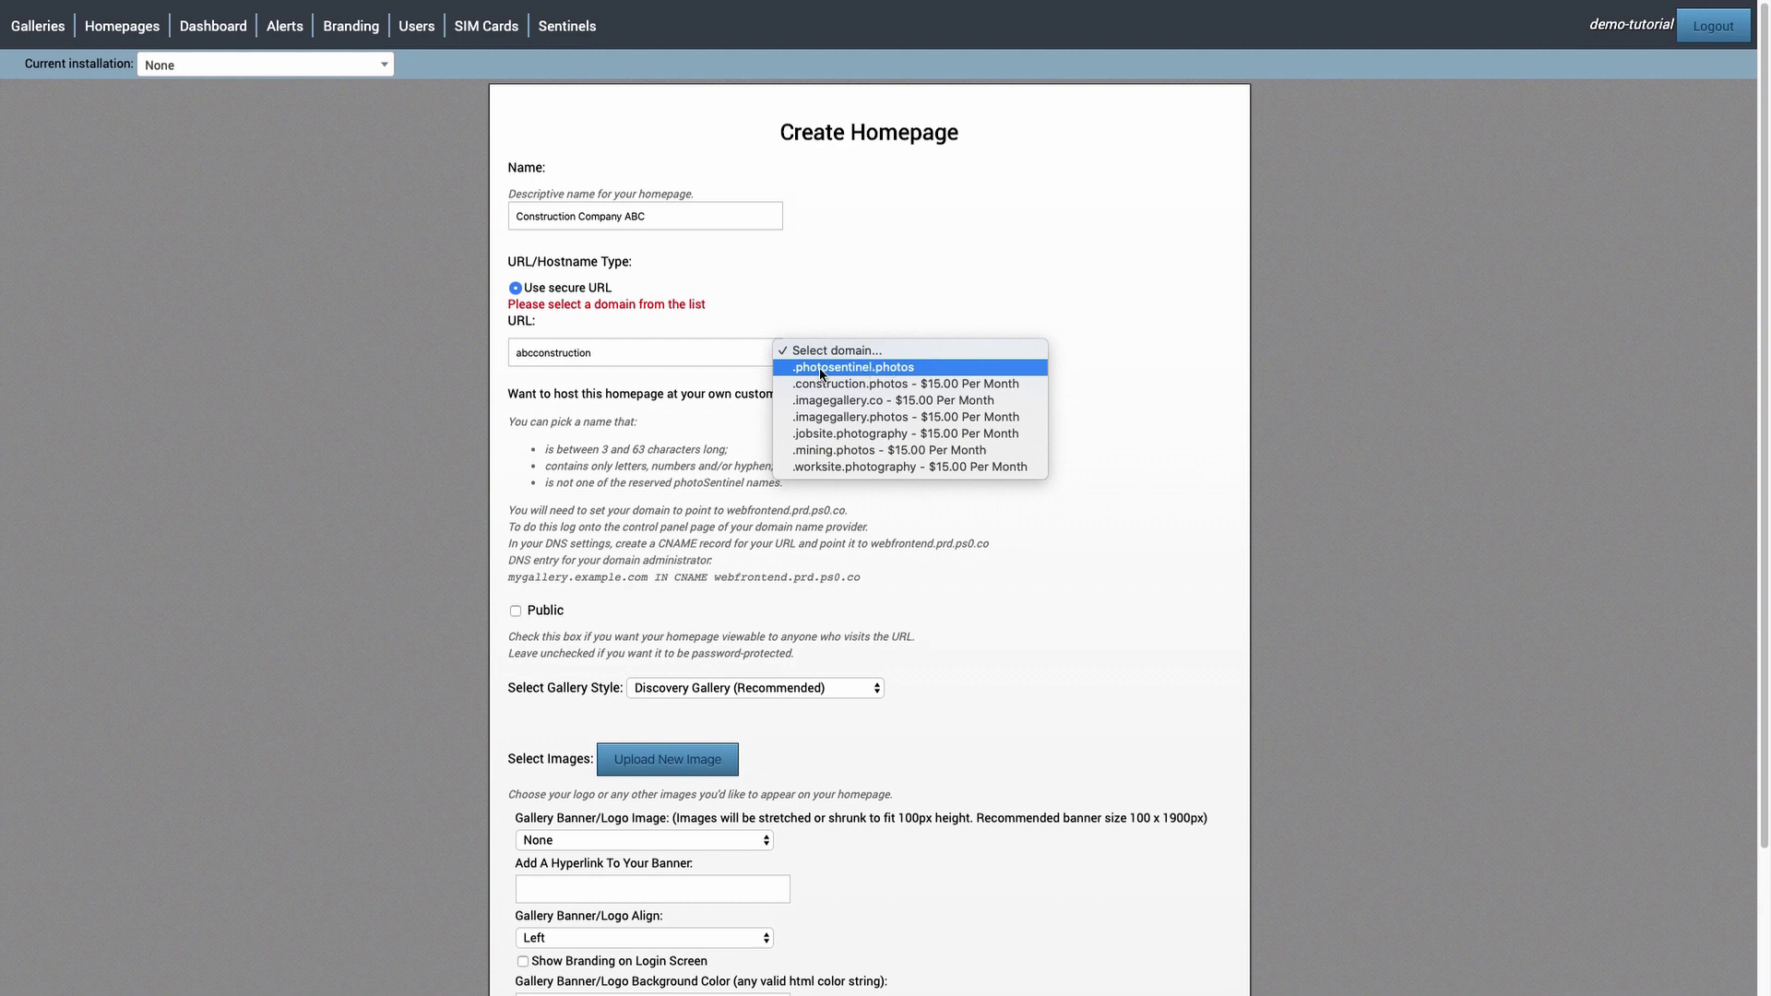
left_click(820, 367)
left_click(848, 355)
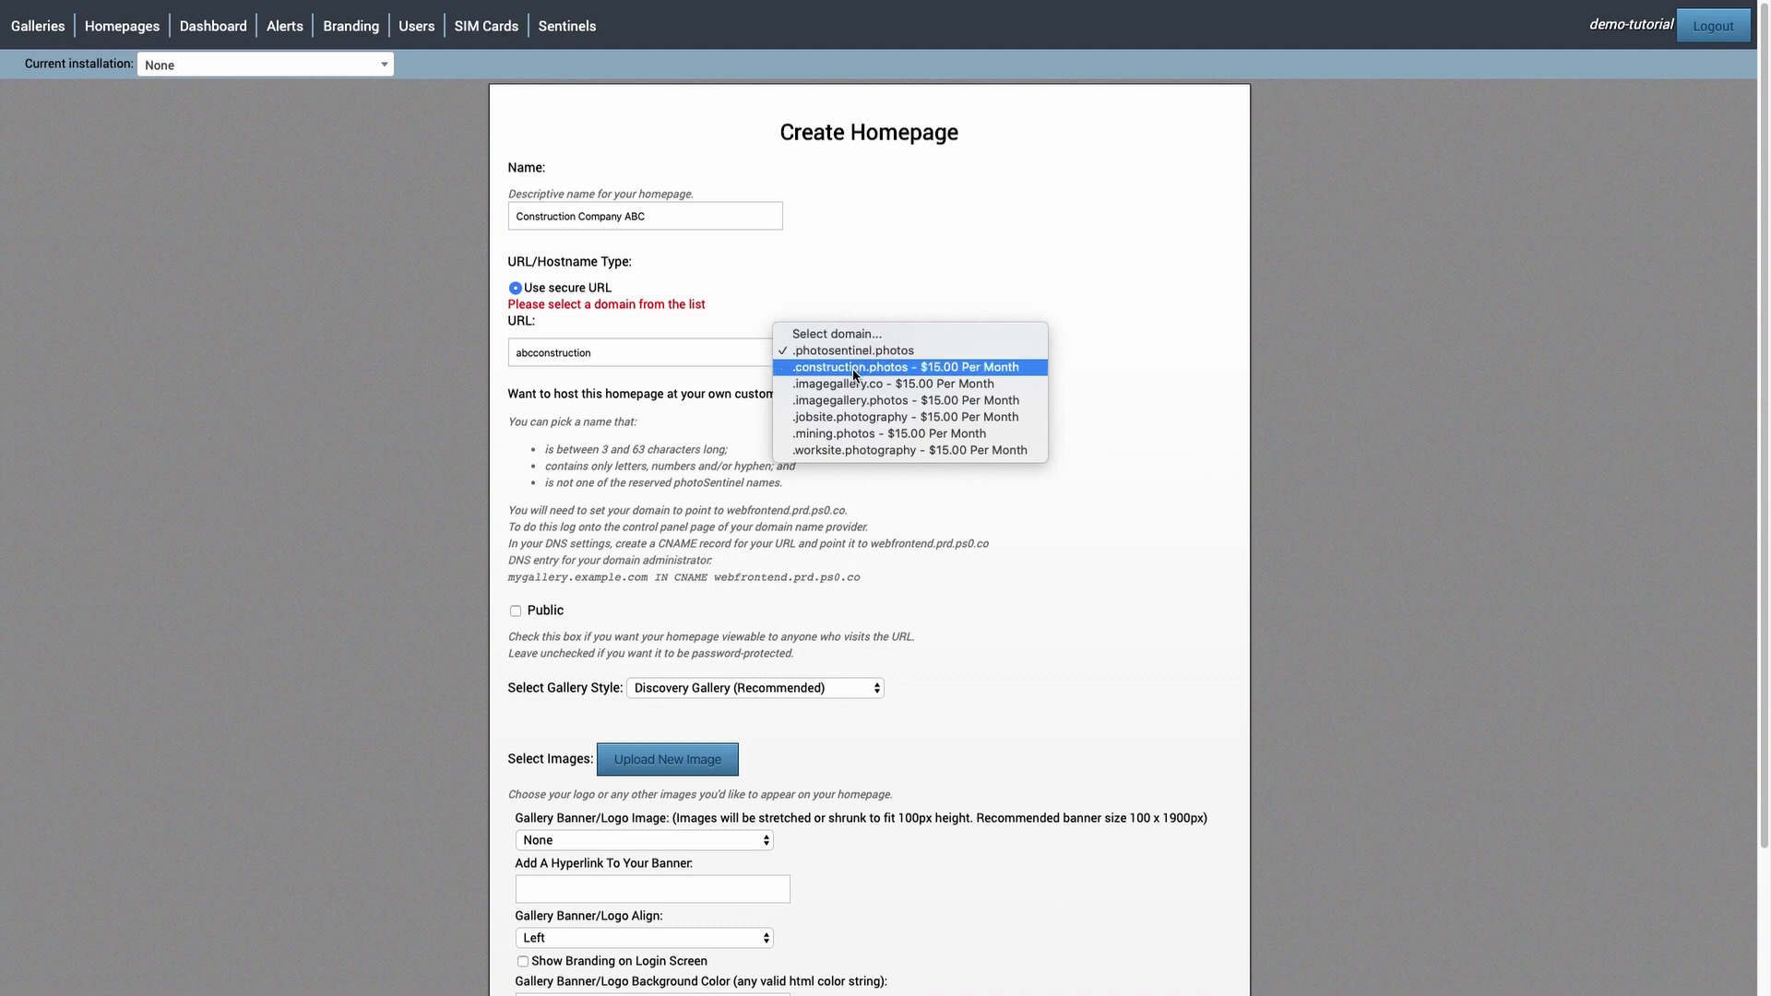
left_click(852, 368)
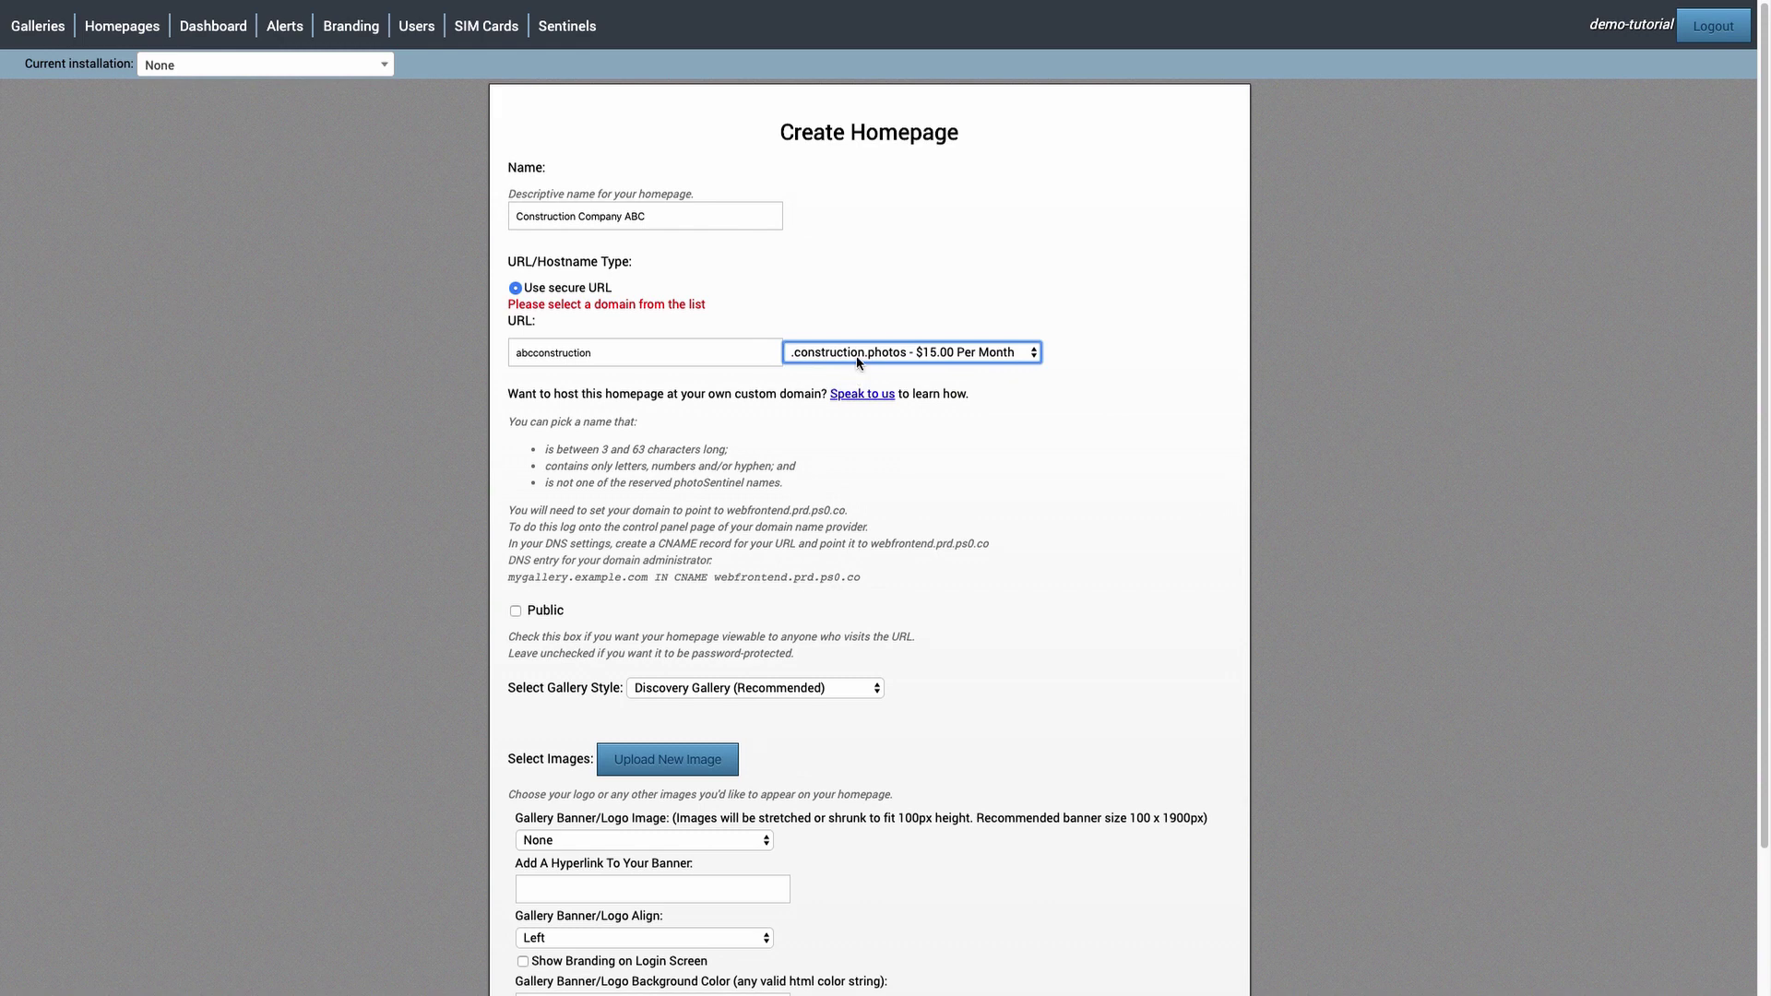
left_click(962, 360)
left_click(991, 441)
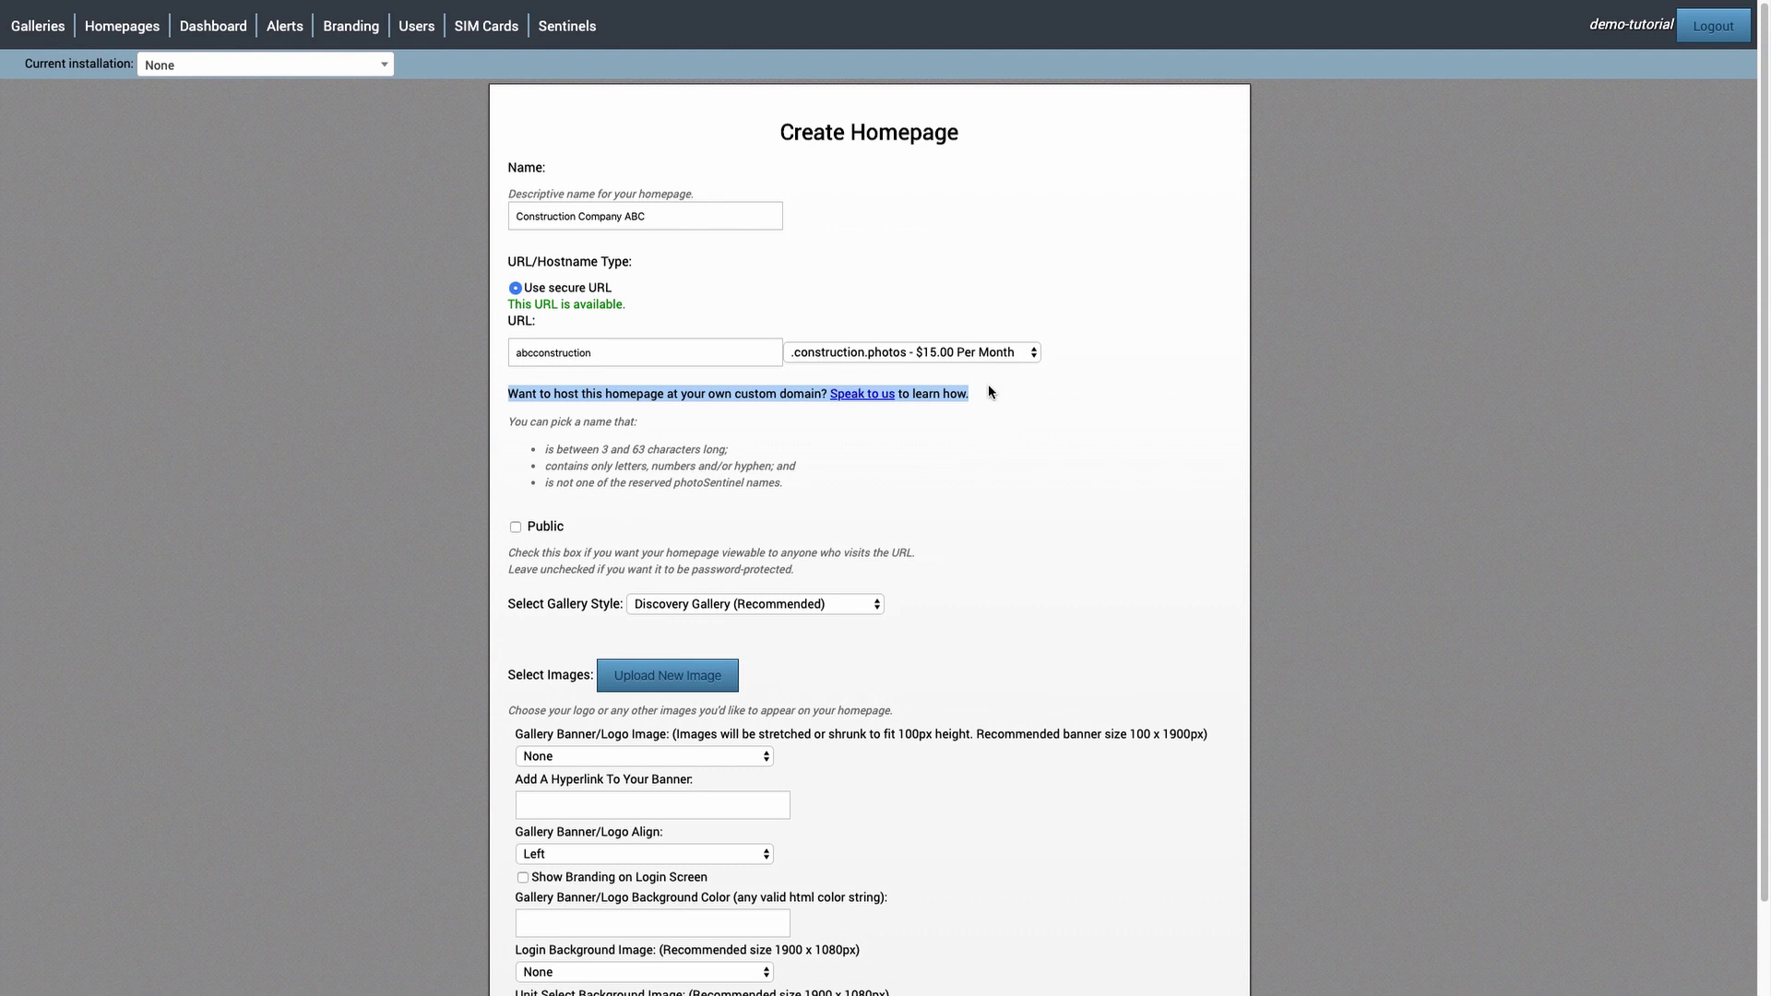
left_click(992, 359)
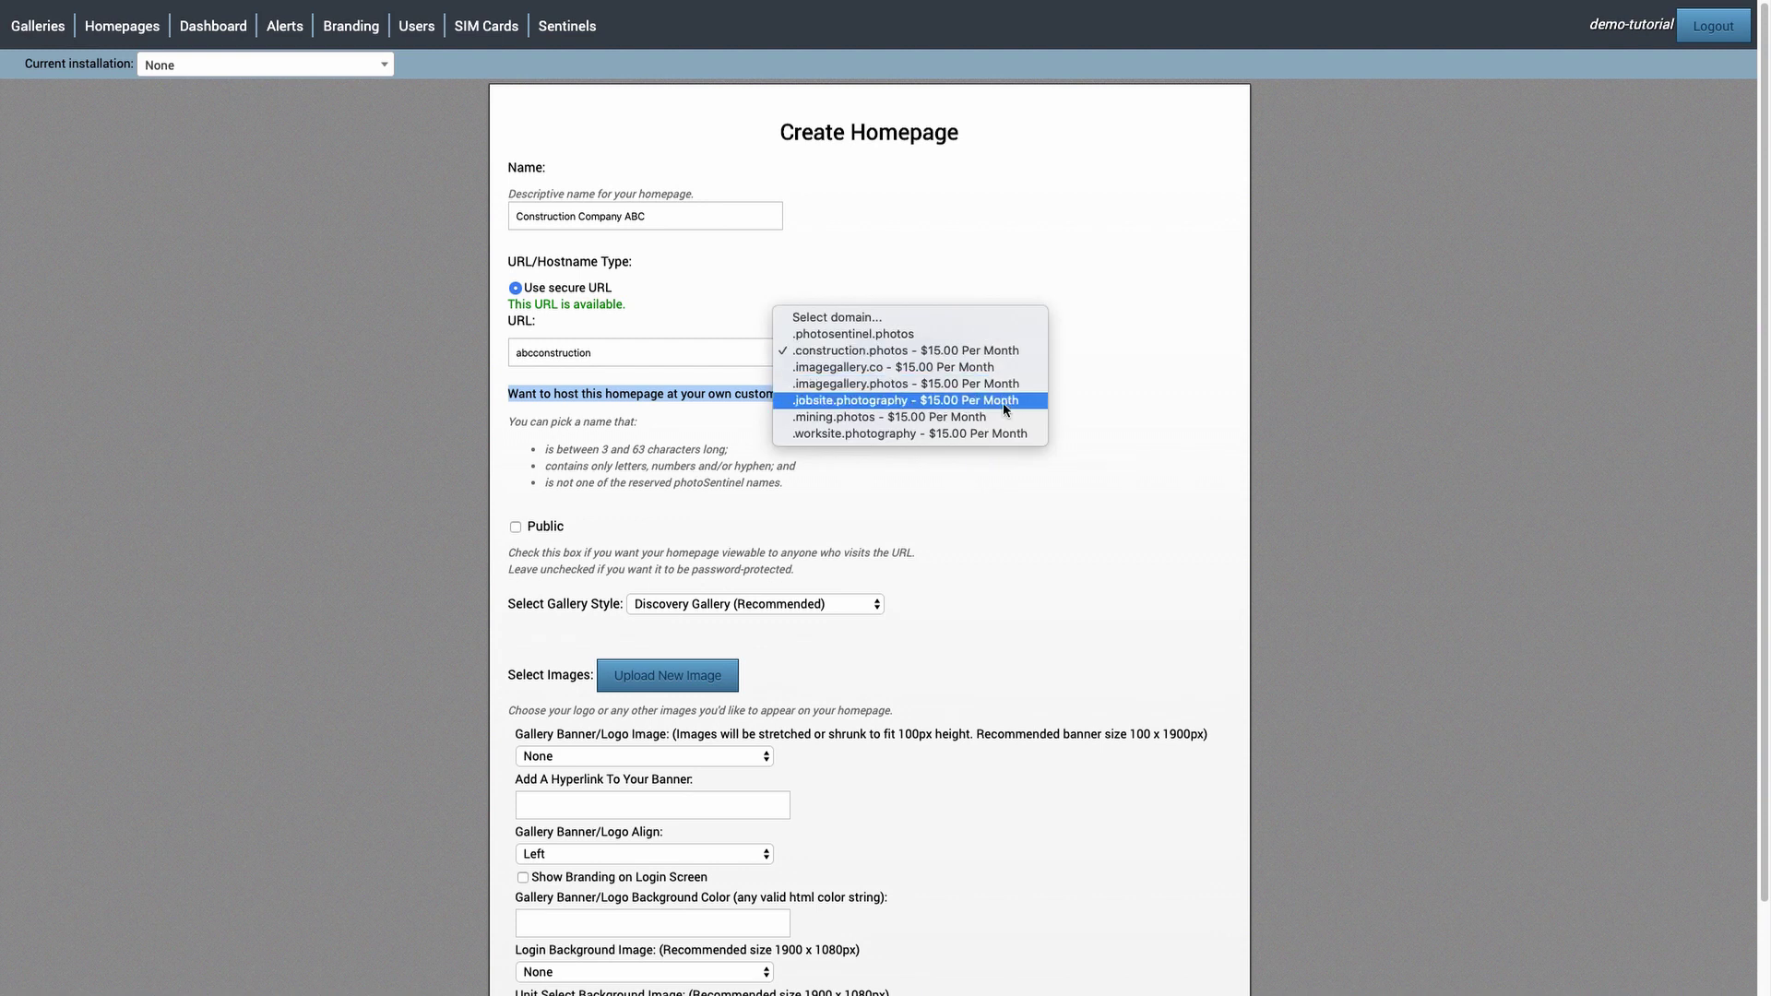
left_click_drag(828, 395, 898, 399)
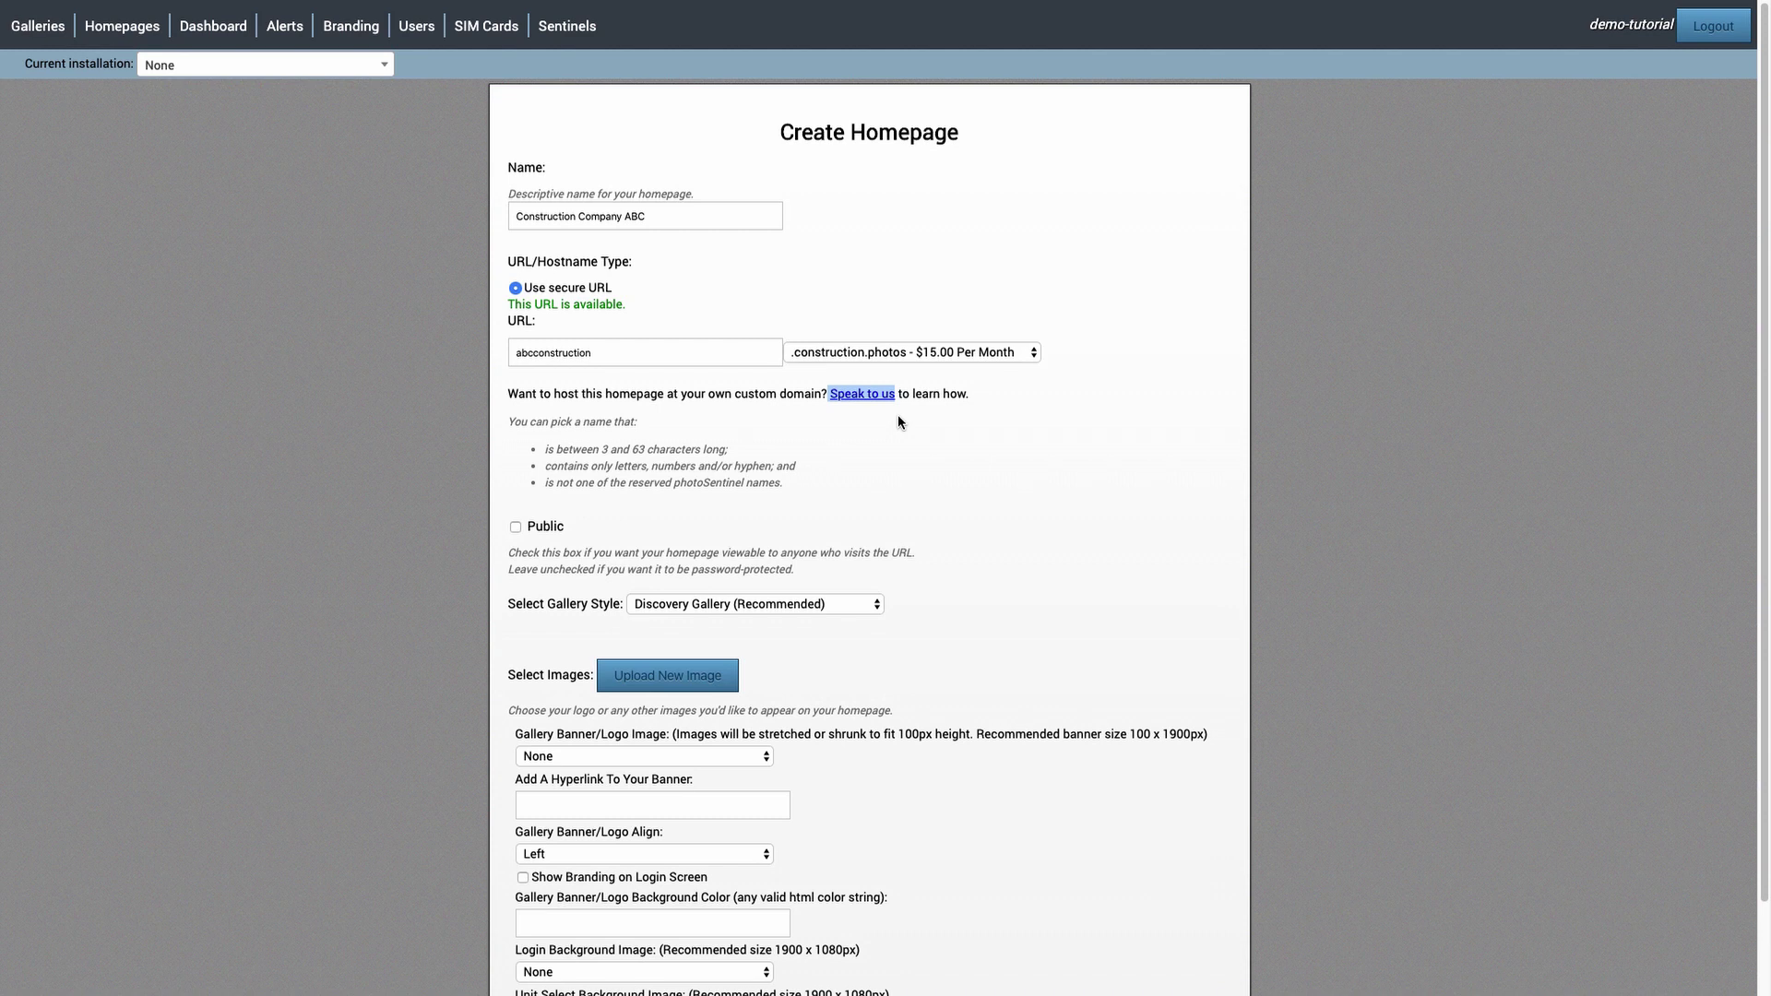
left_click(899, 420)
left_click(793, 604)
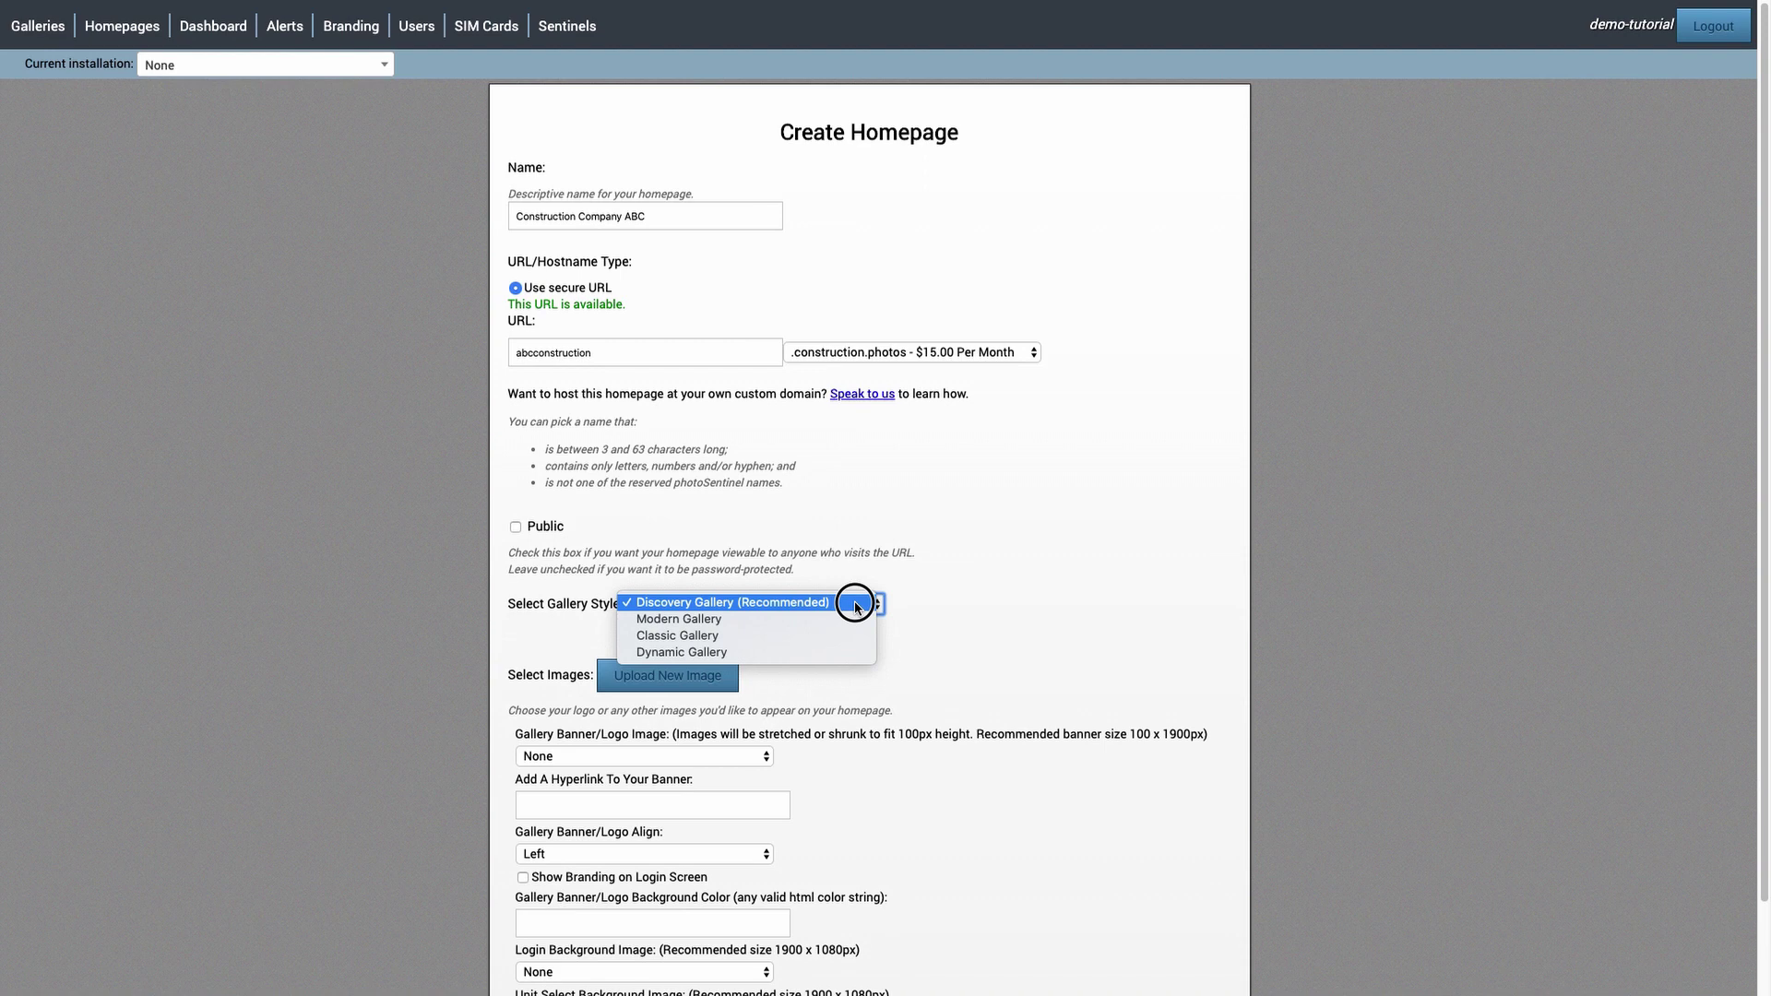
- Keep Discovery Gallery as the gallery style and review the banner image size notes
left_click(855, 607)
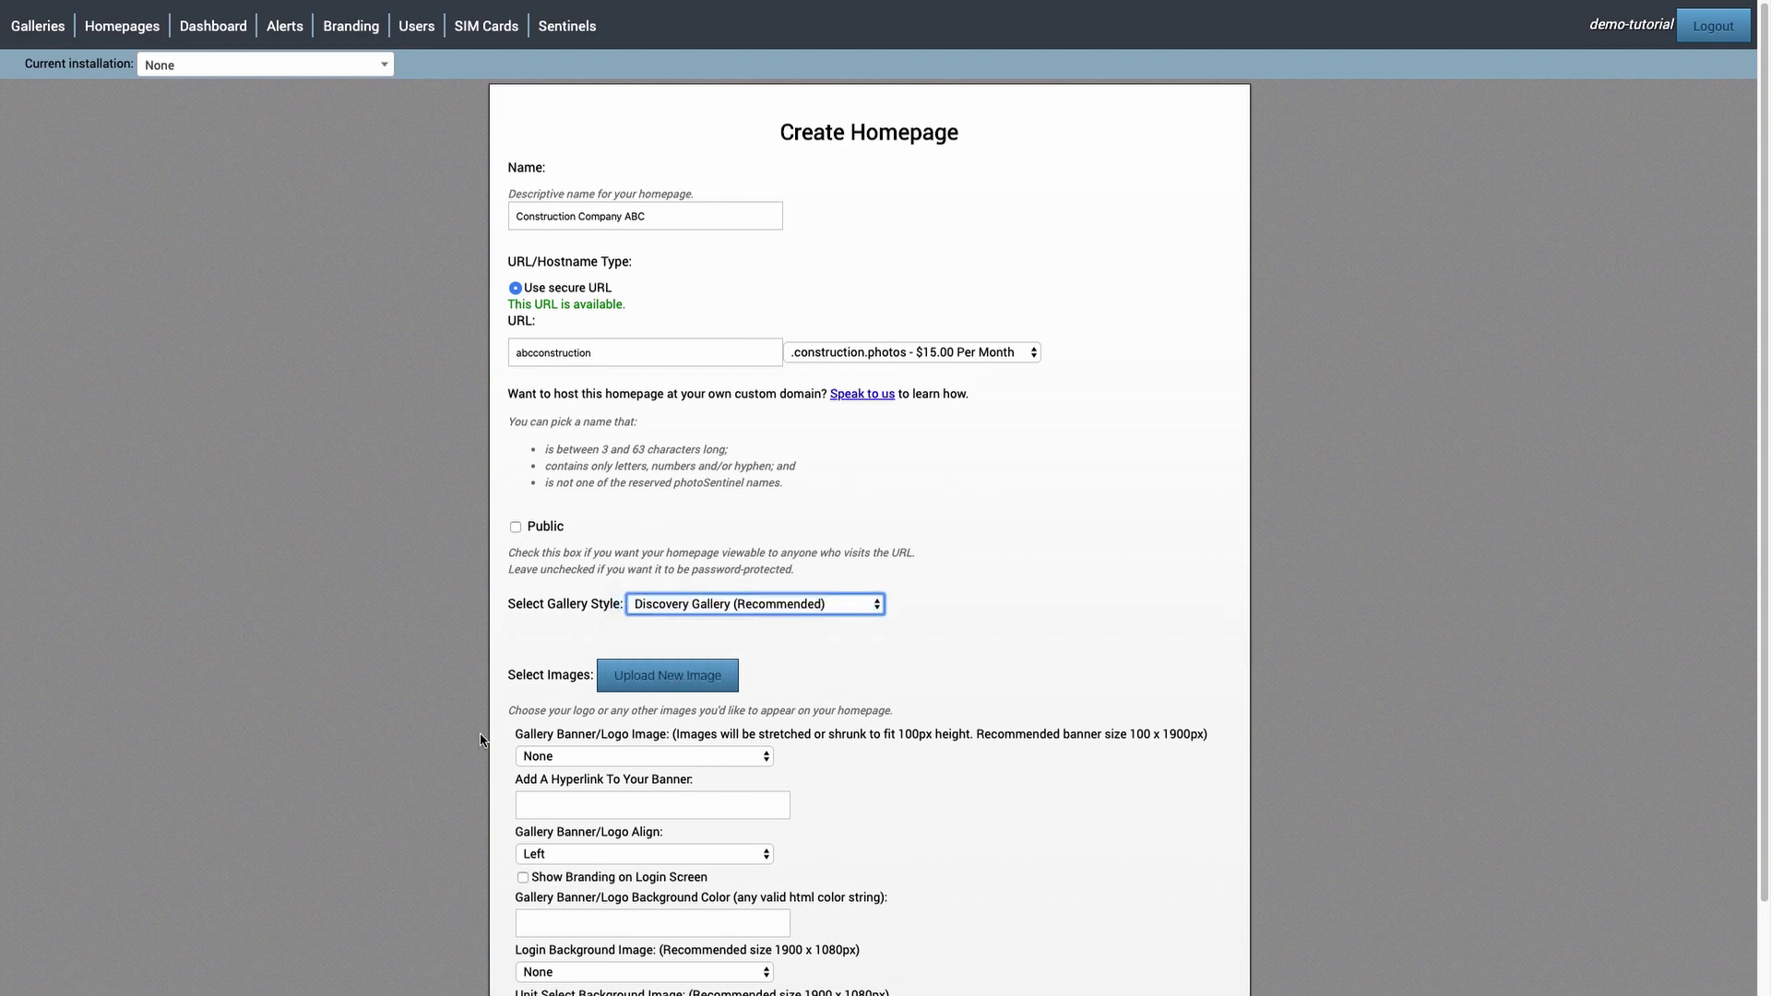
left_click_drag(507, 683, 950, 994)
left_click(867, 855)
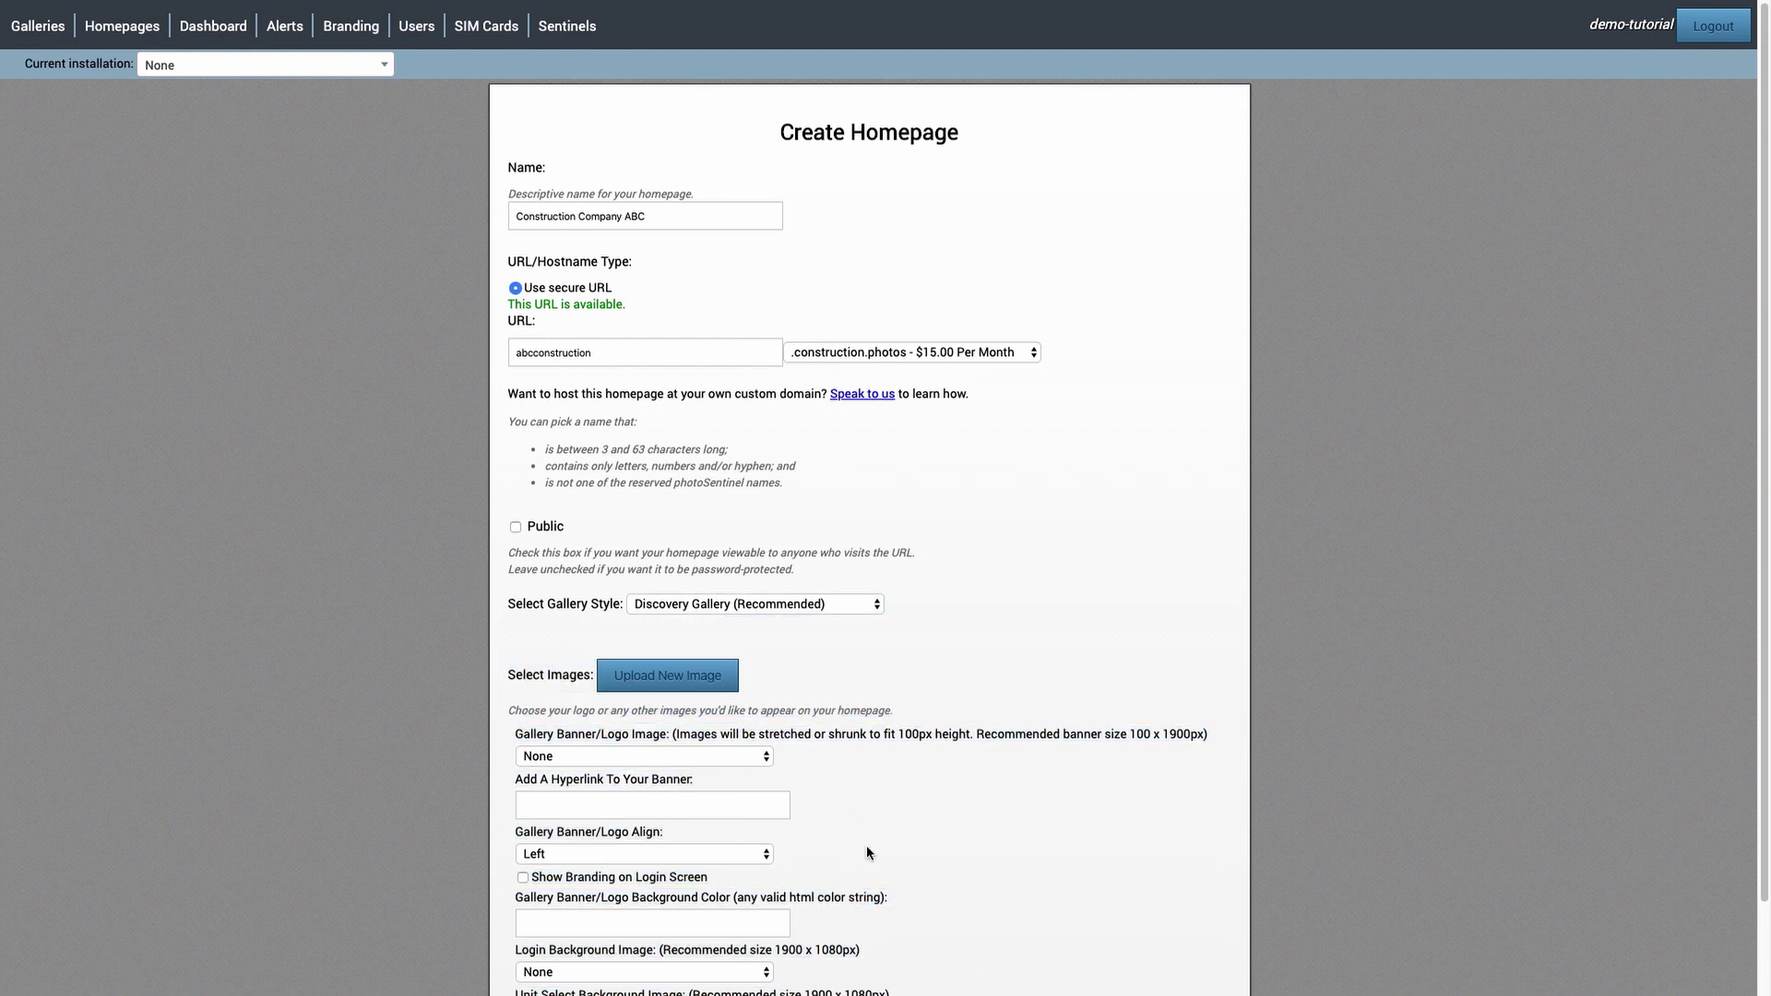
left_click_drag(673, 734, 1224, 740)
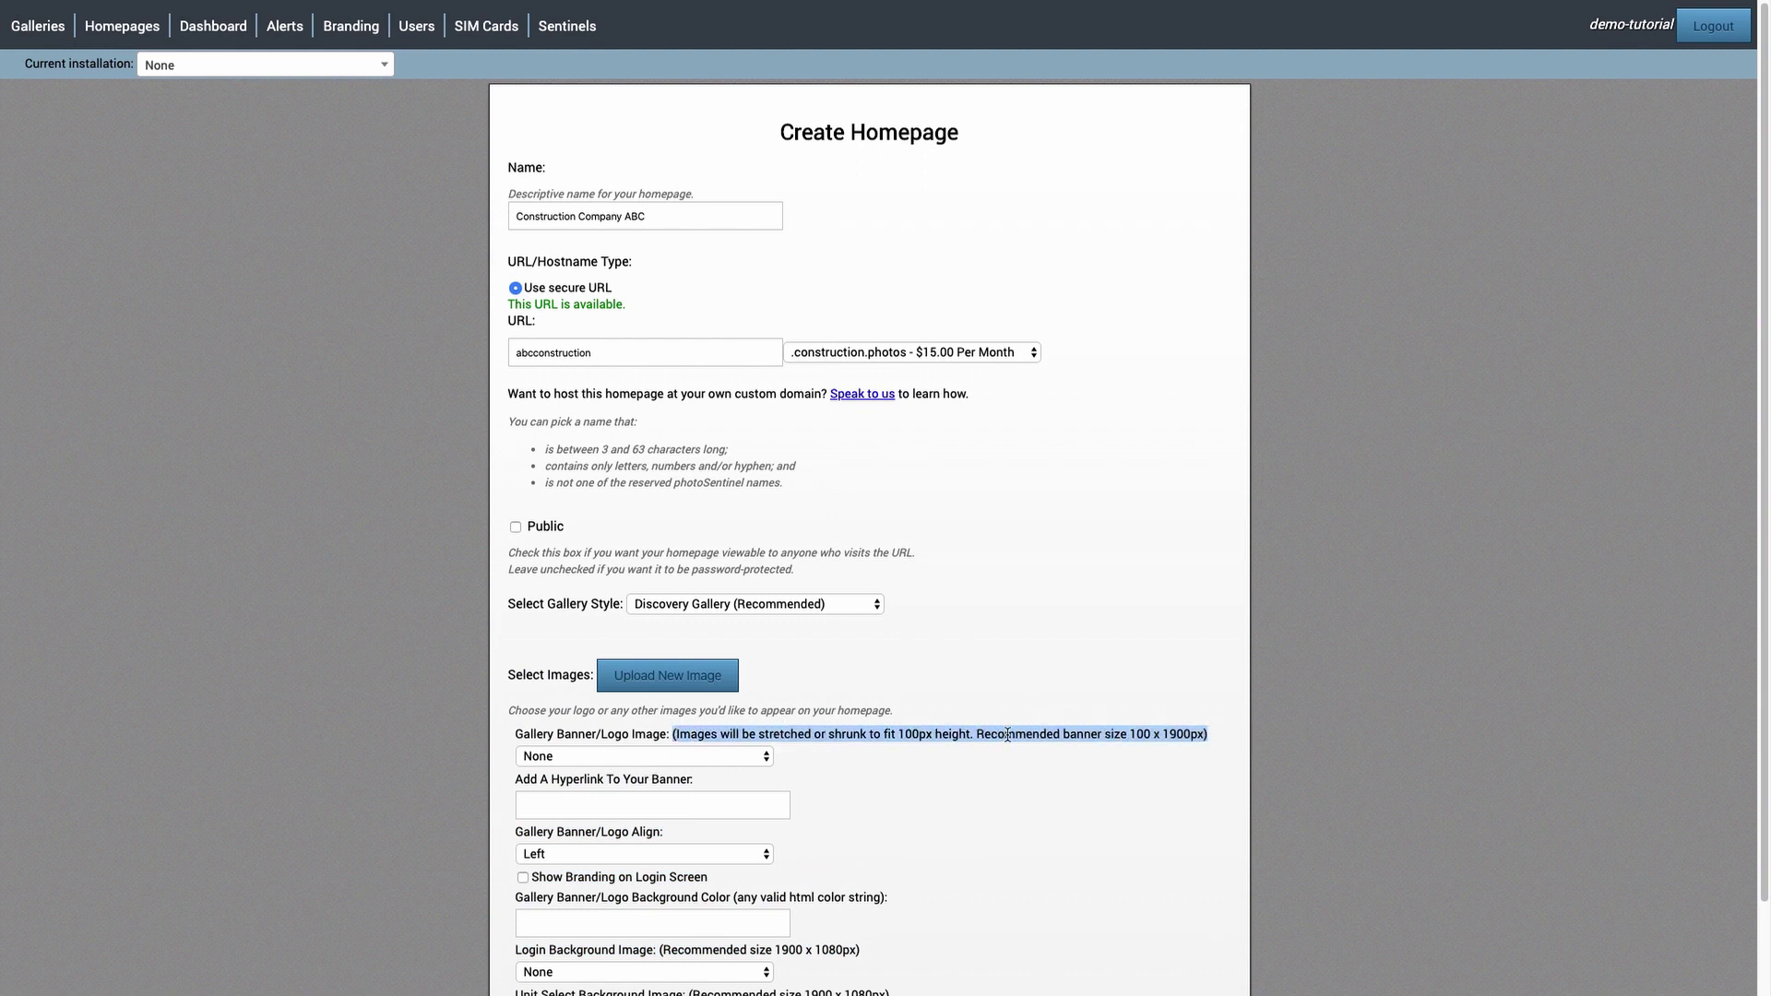
left_click(1039, 780)
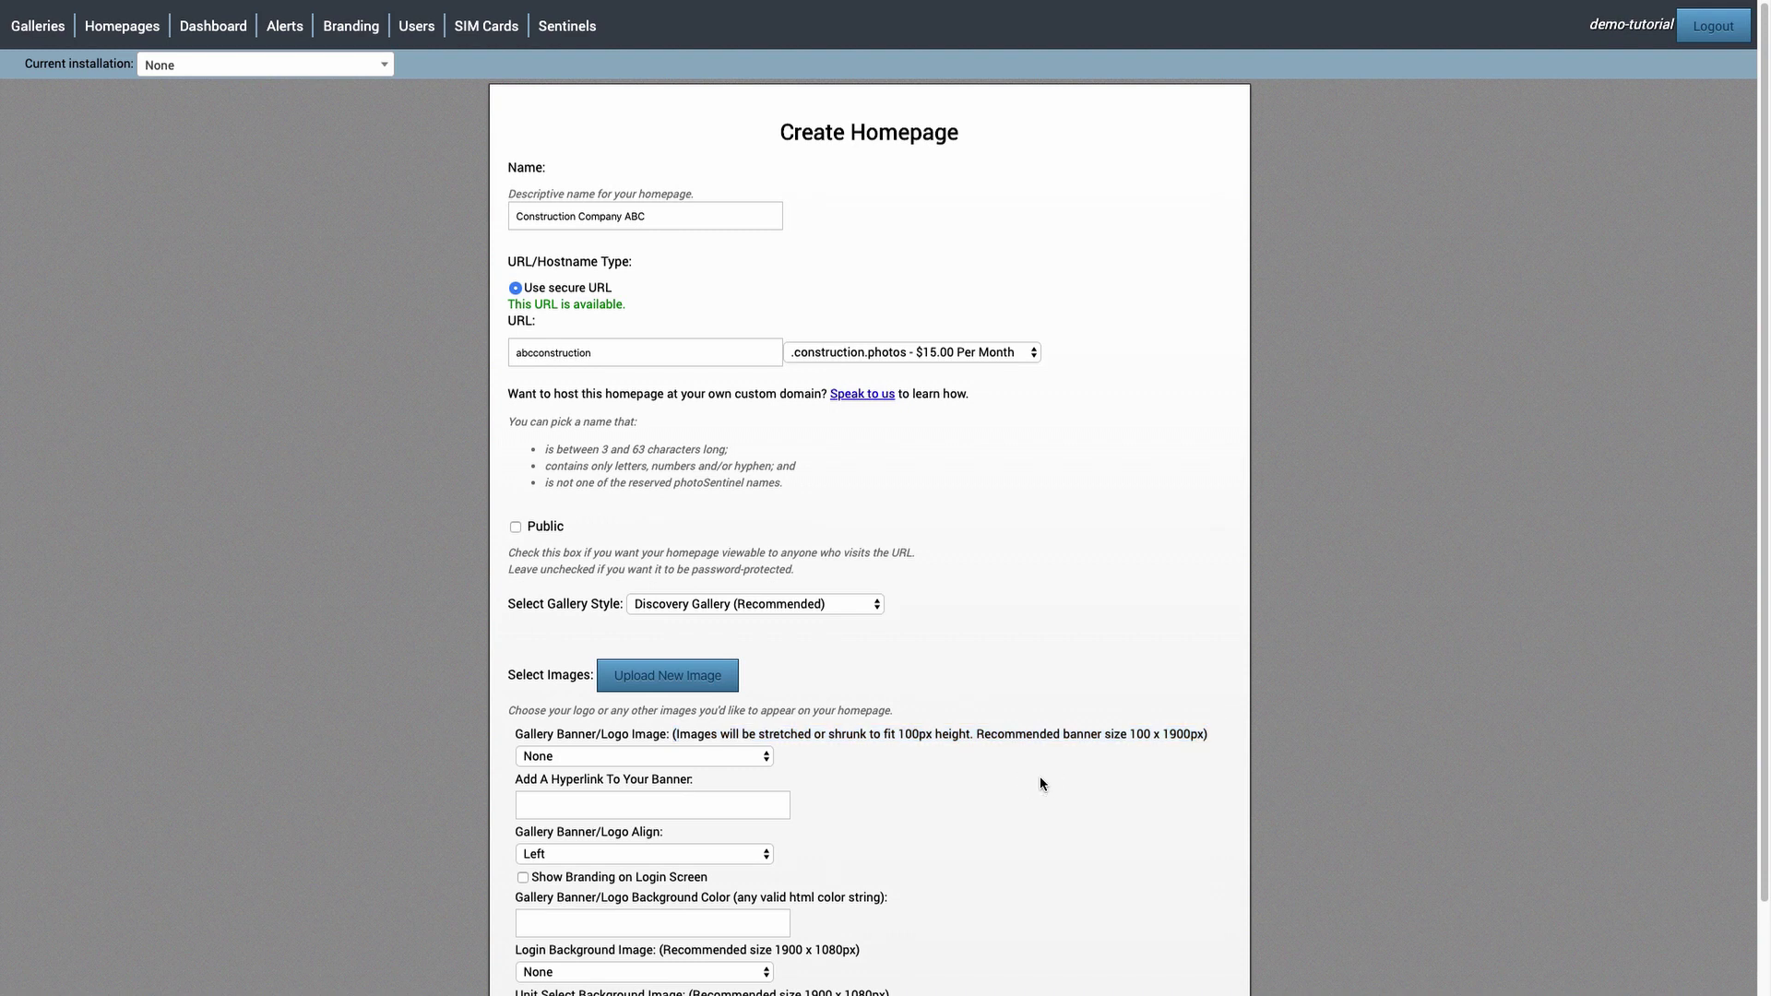
- Set the gallery banner/logo image to Banner and the login background to Login Page
left_click(618, 752)
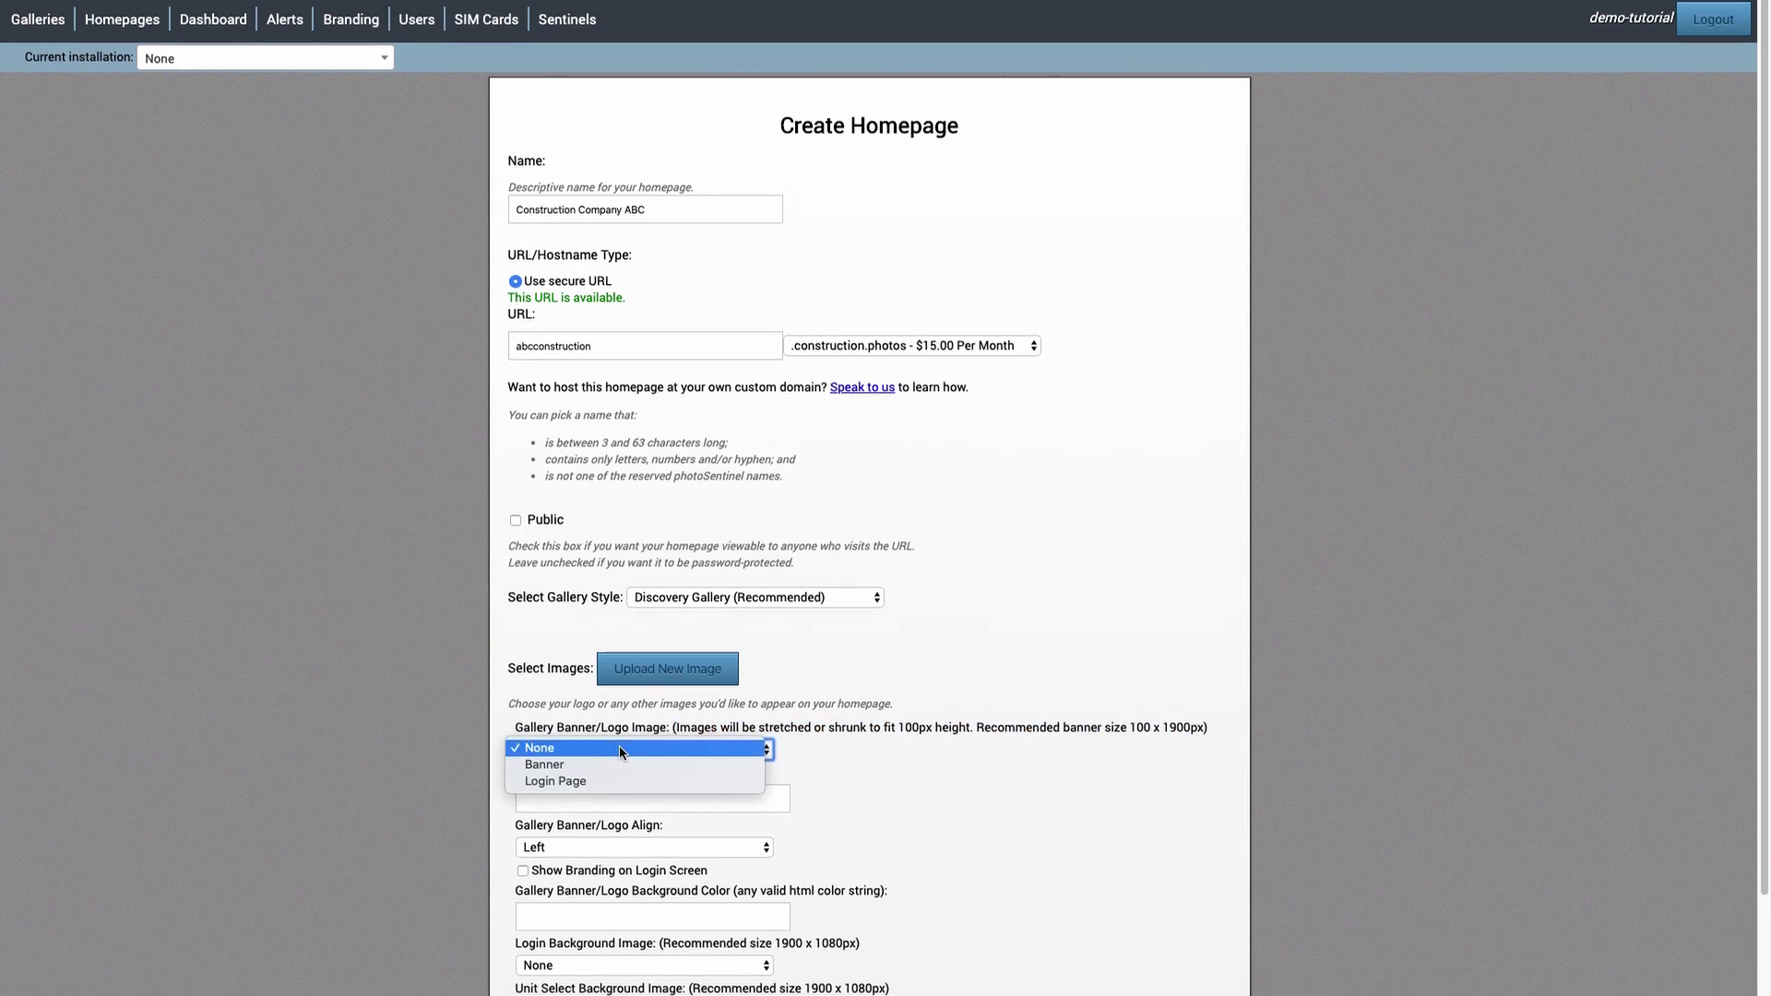
left_click(623, 755)
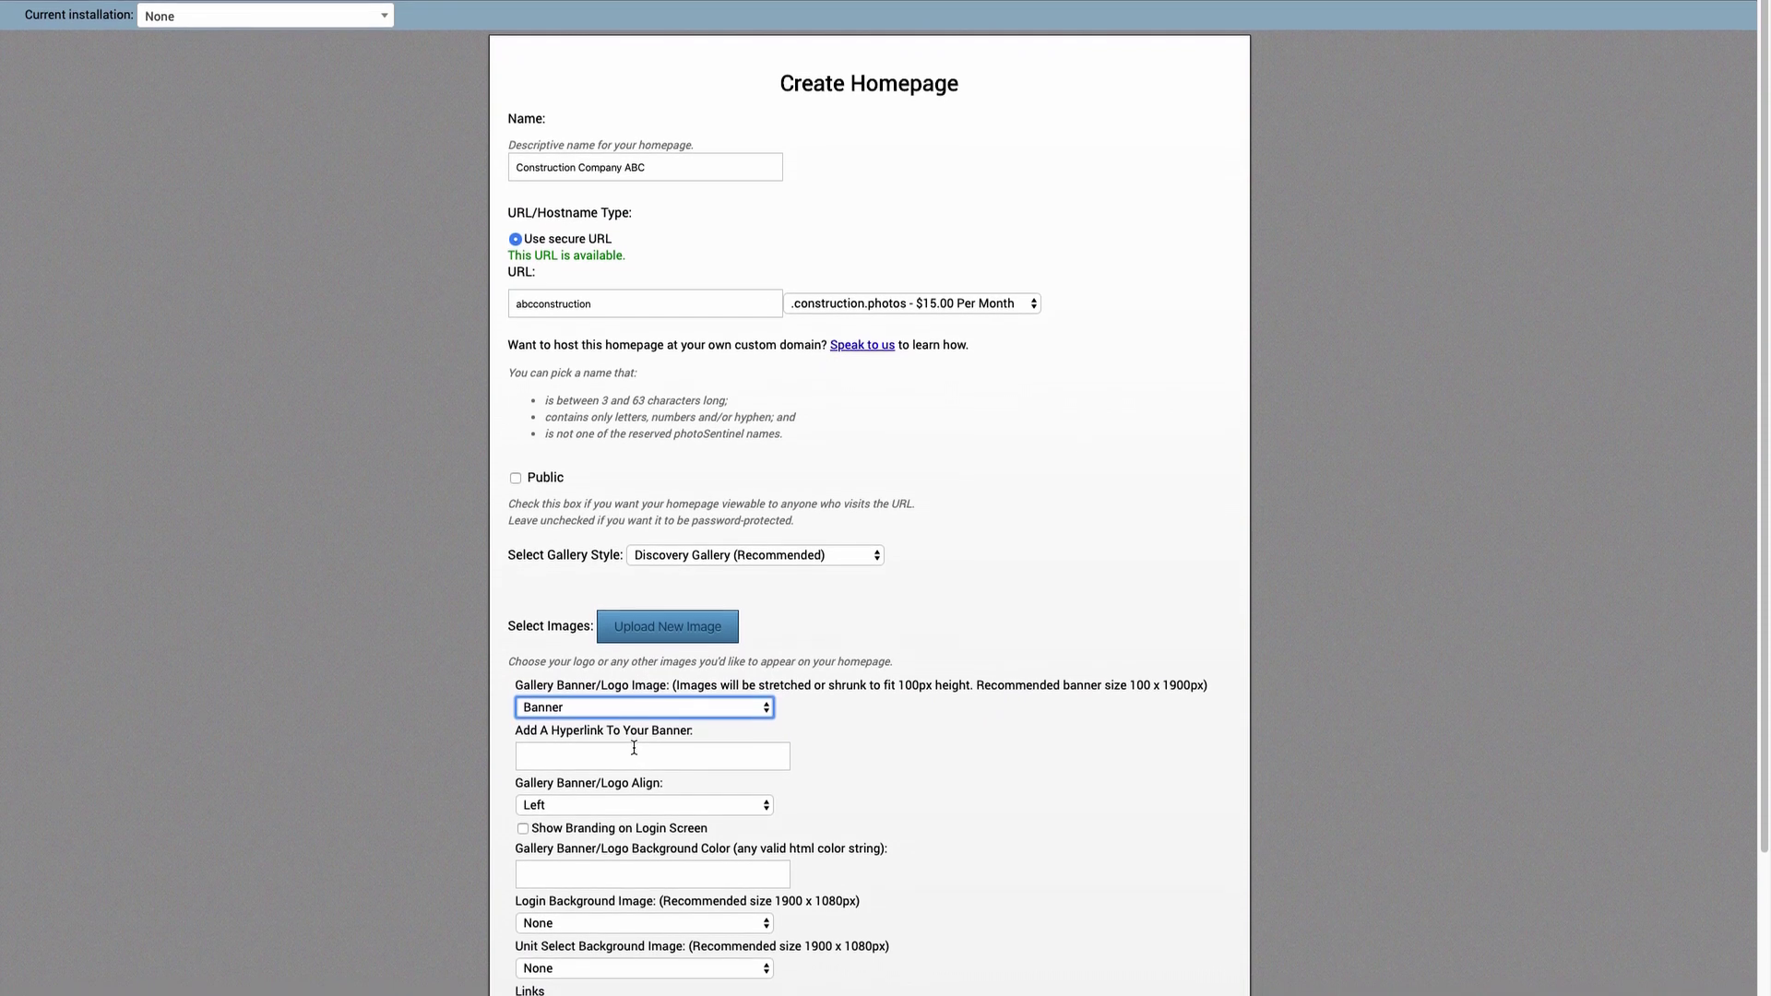
left_click(648, 912)
left_click(643, 923)
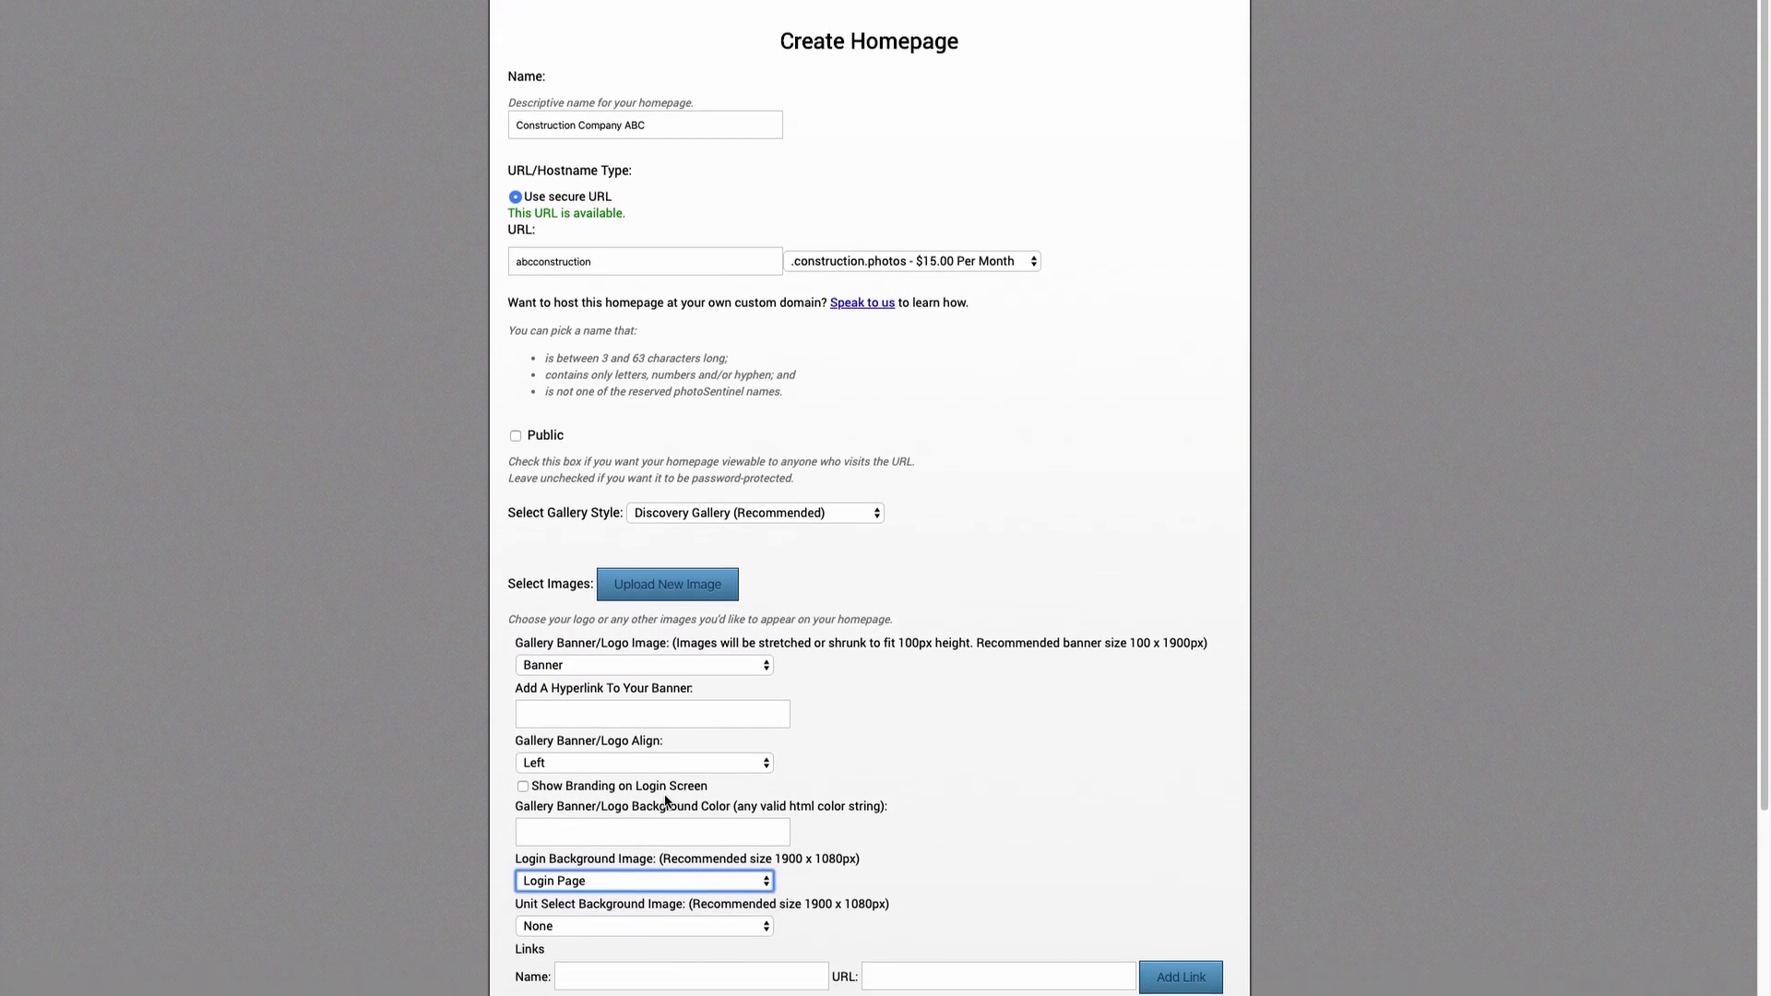
scroll(927, 699, "down", 5)
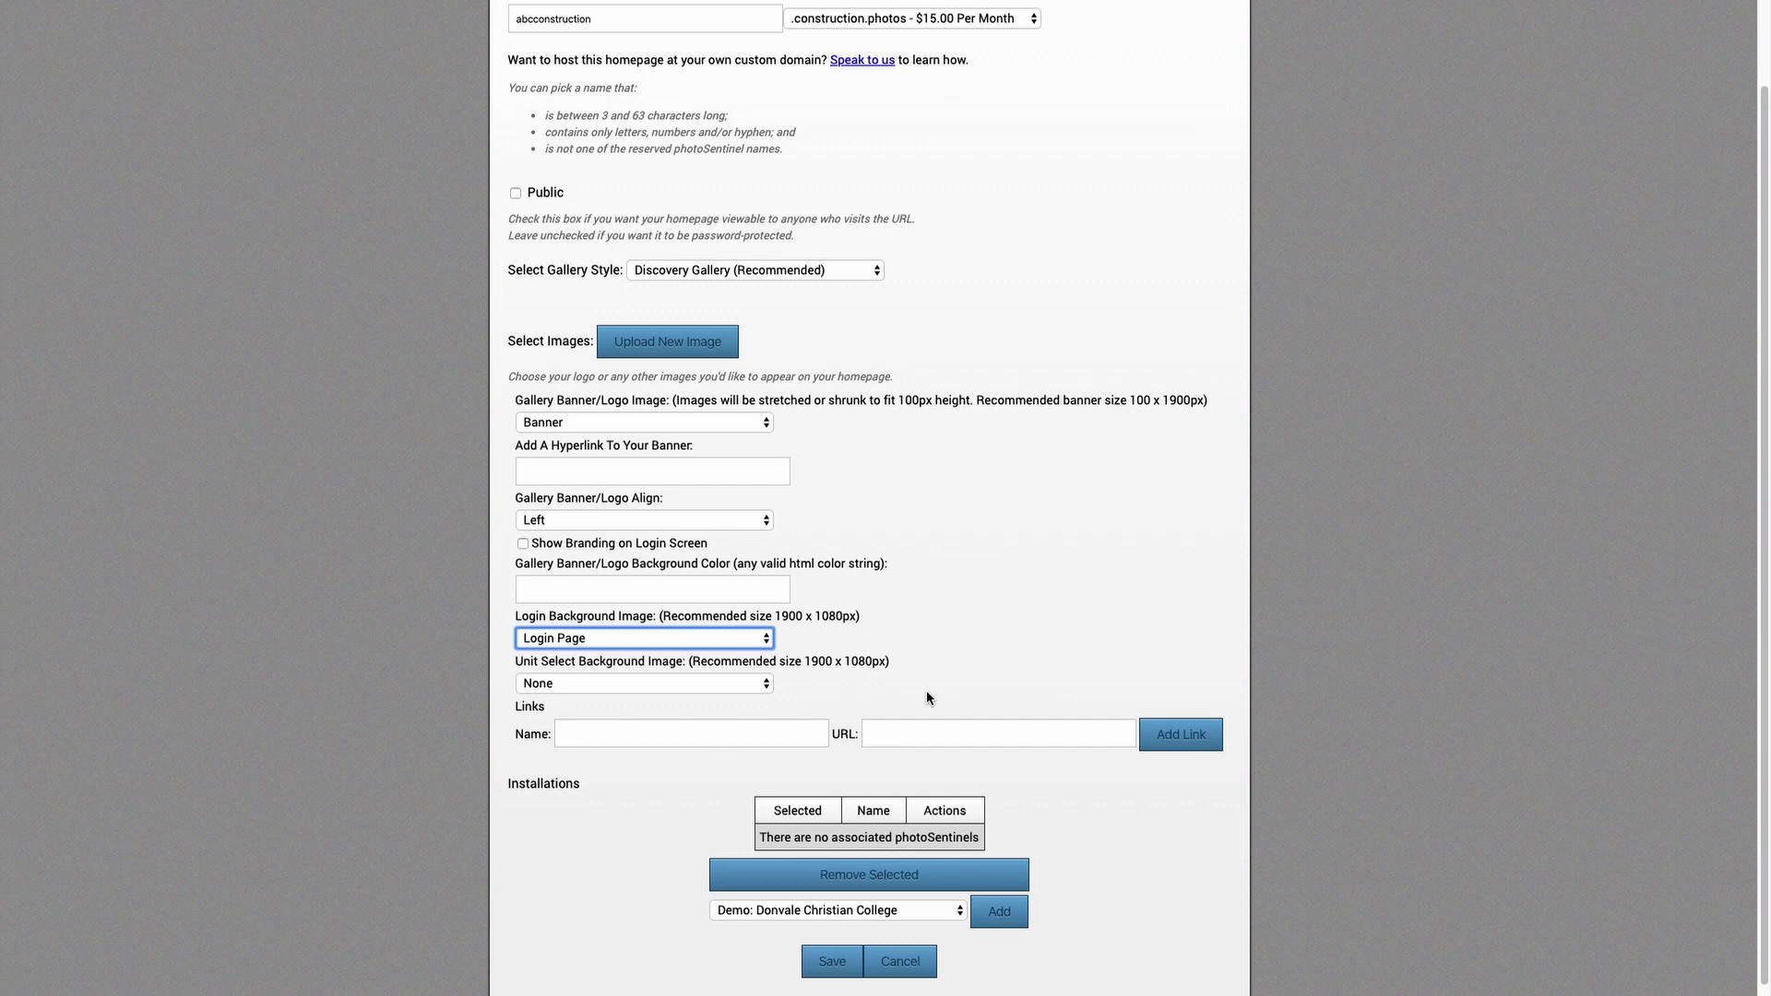
- Add Demo: Donvale Christian College as the homepage's installation and save the homepage
left_click(961, 913)
left_click(954, 913)
left_click(991, 916)
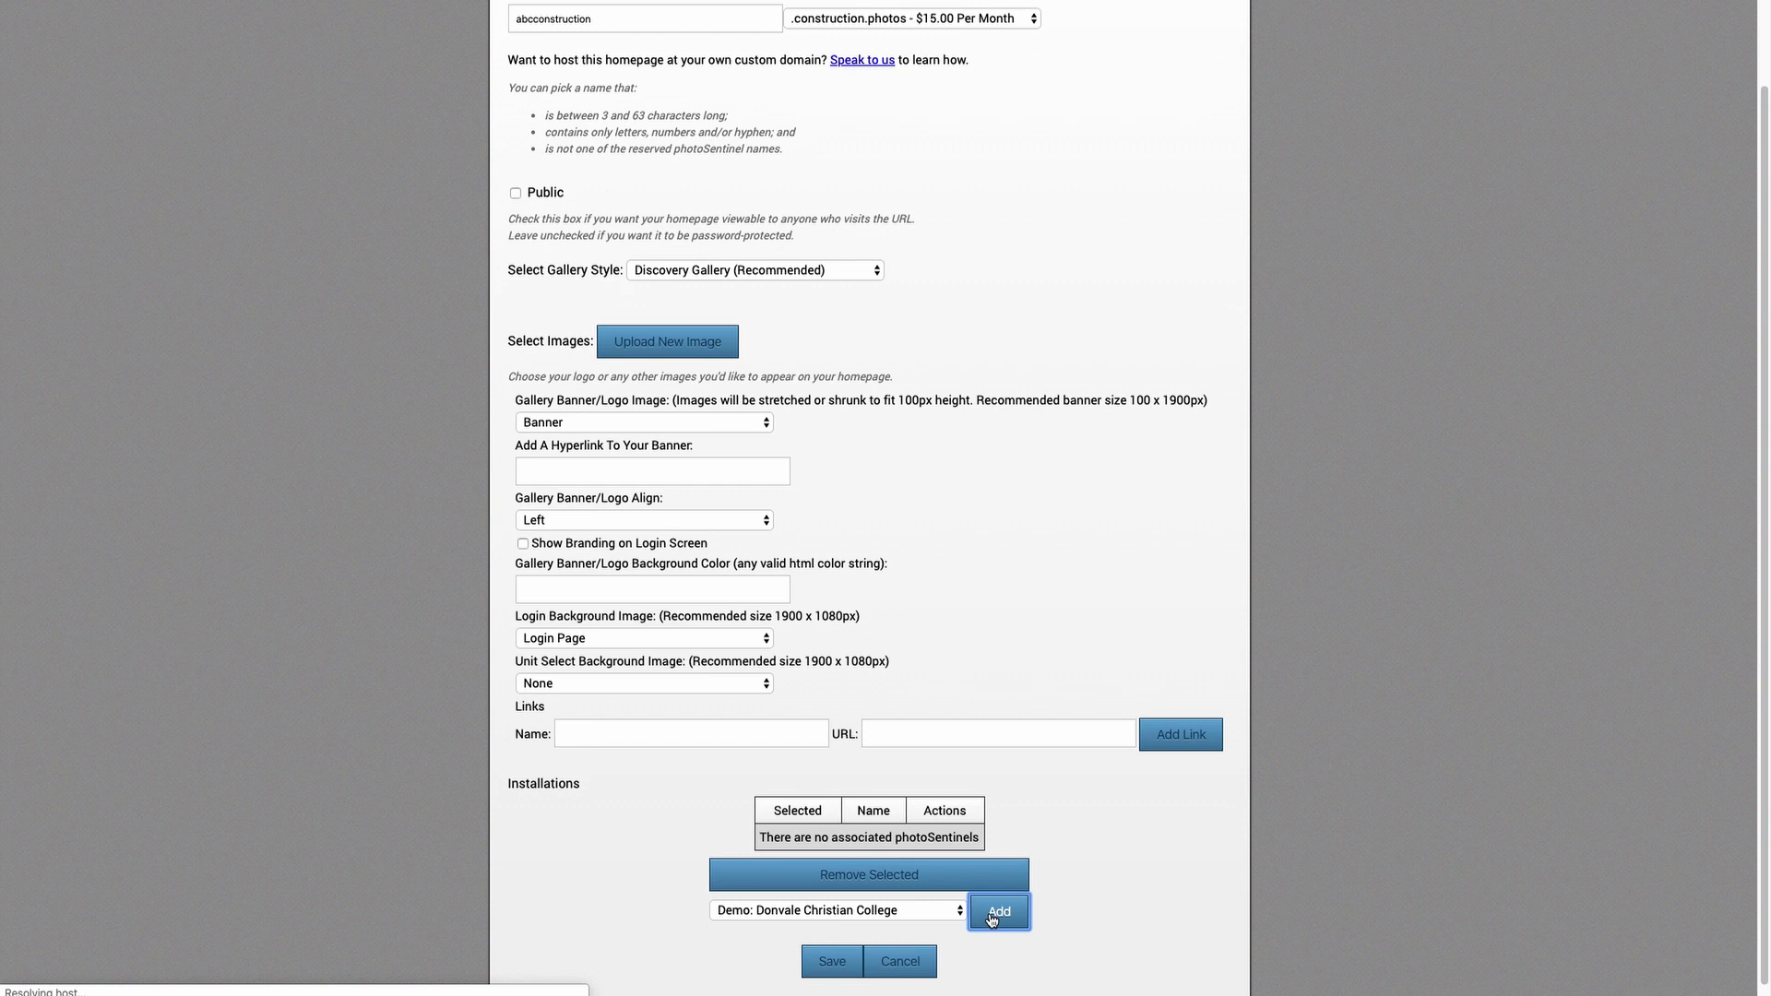
double_click(1030, 837)
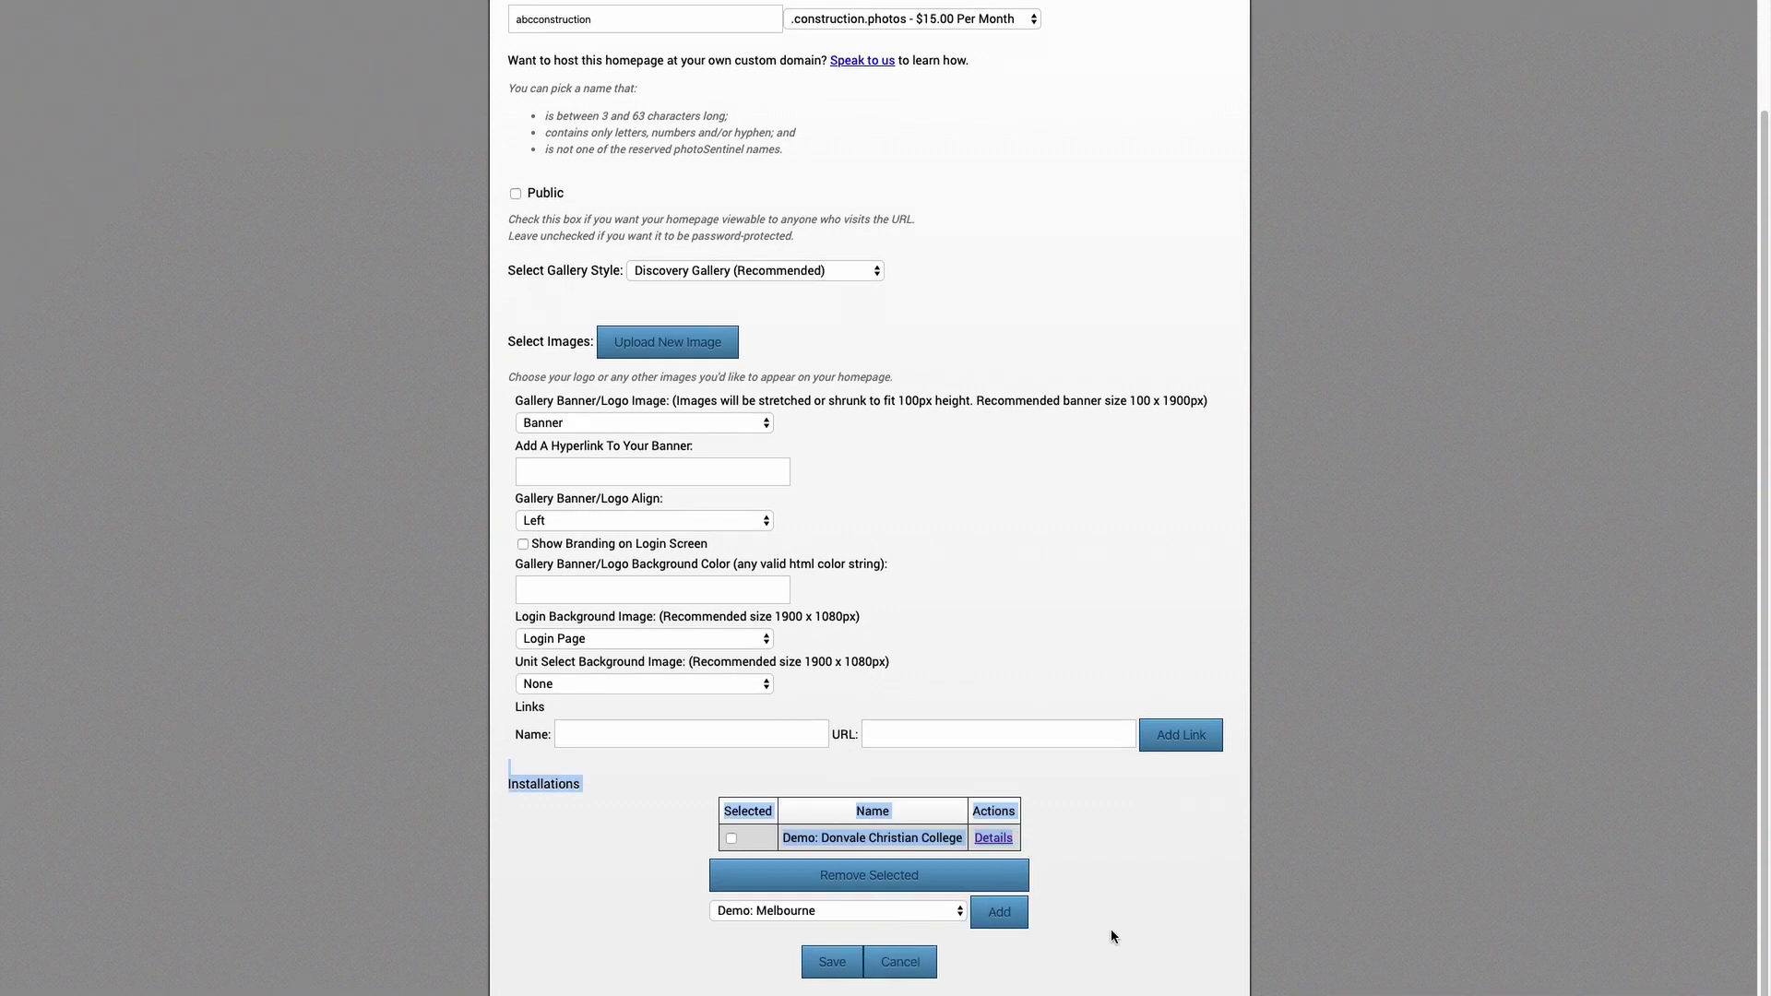
left_click(1090, 941)
left_click(836, 965)
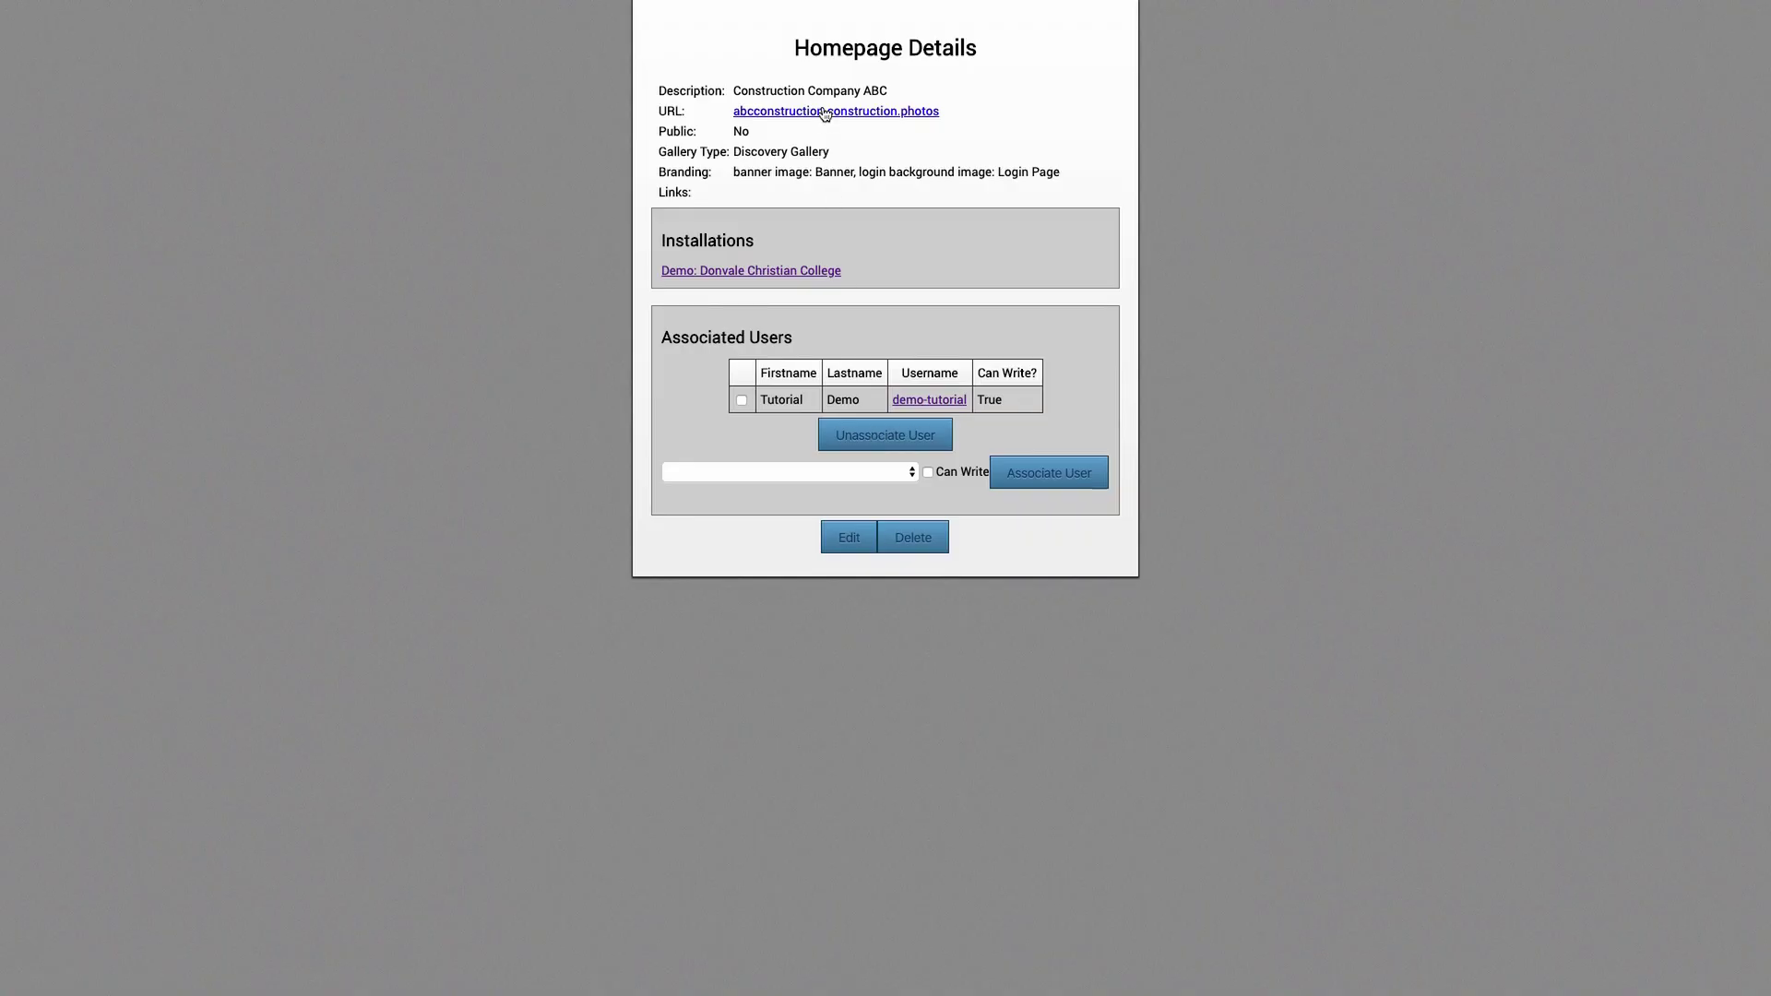
- Log in with the admin username and password on the homepage's Skyplex login screen
left_click(829, 118)
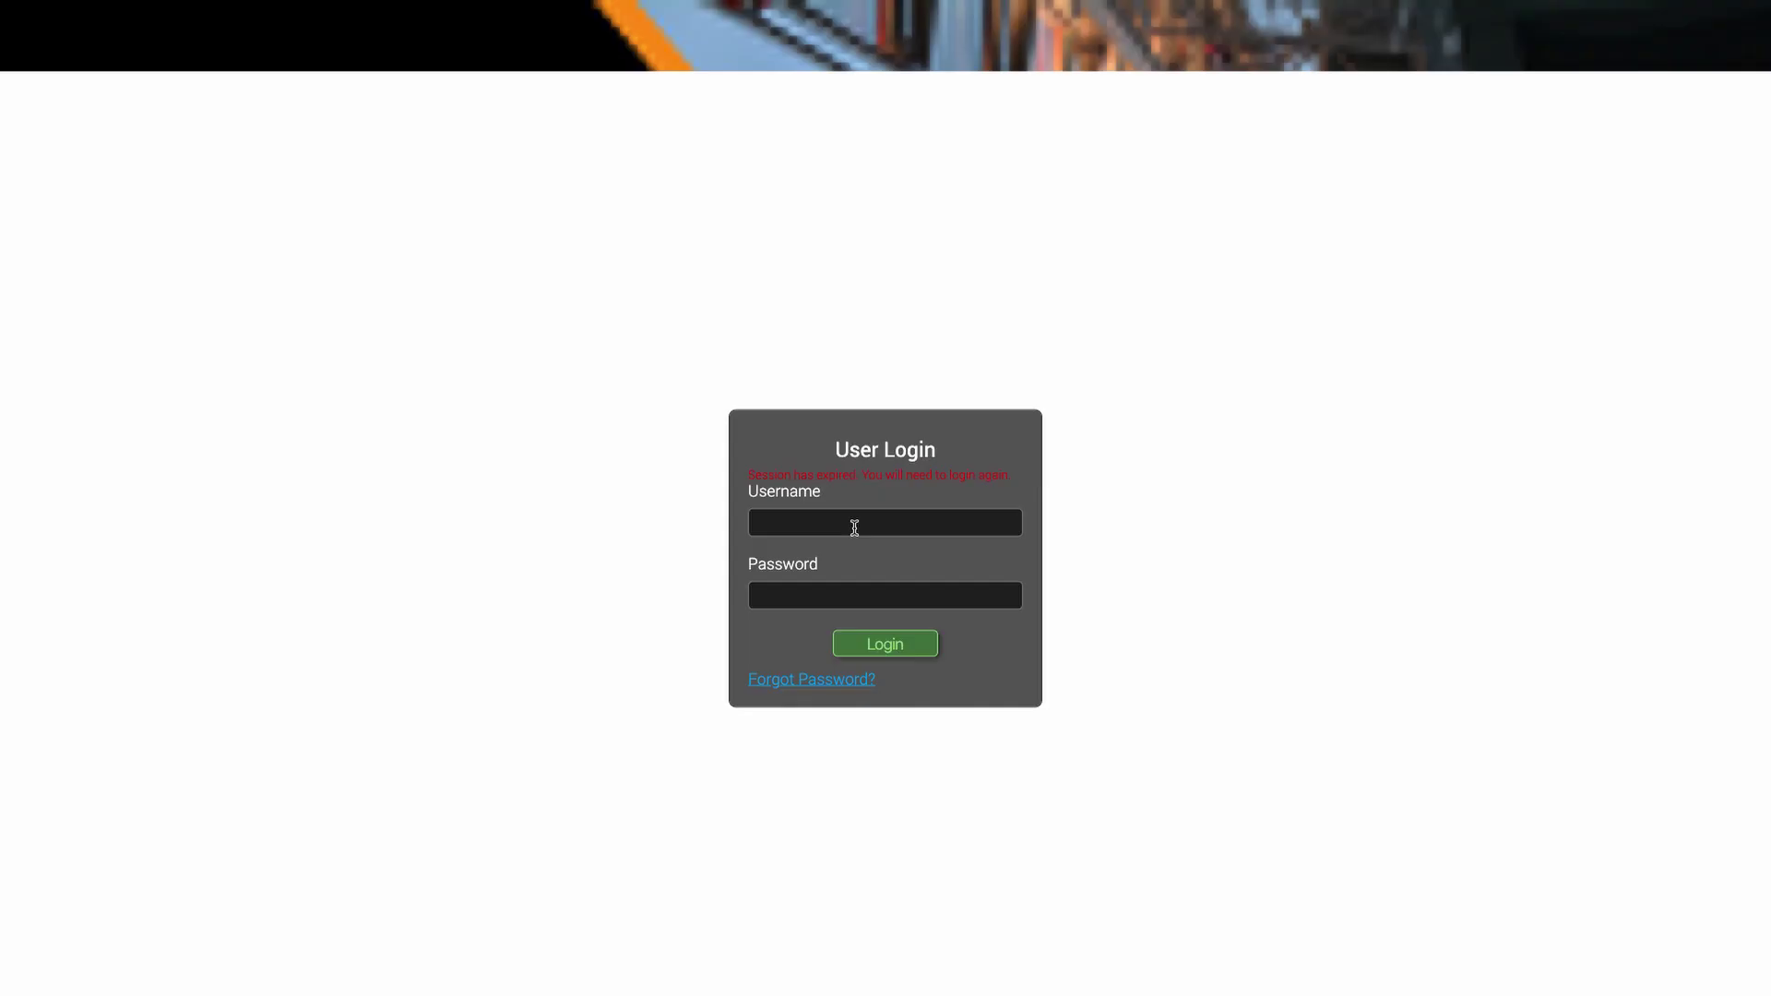
left_click(854, 526)
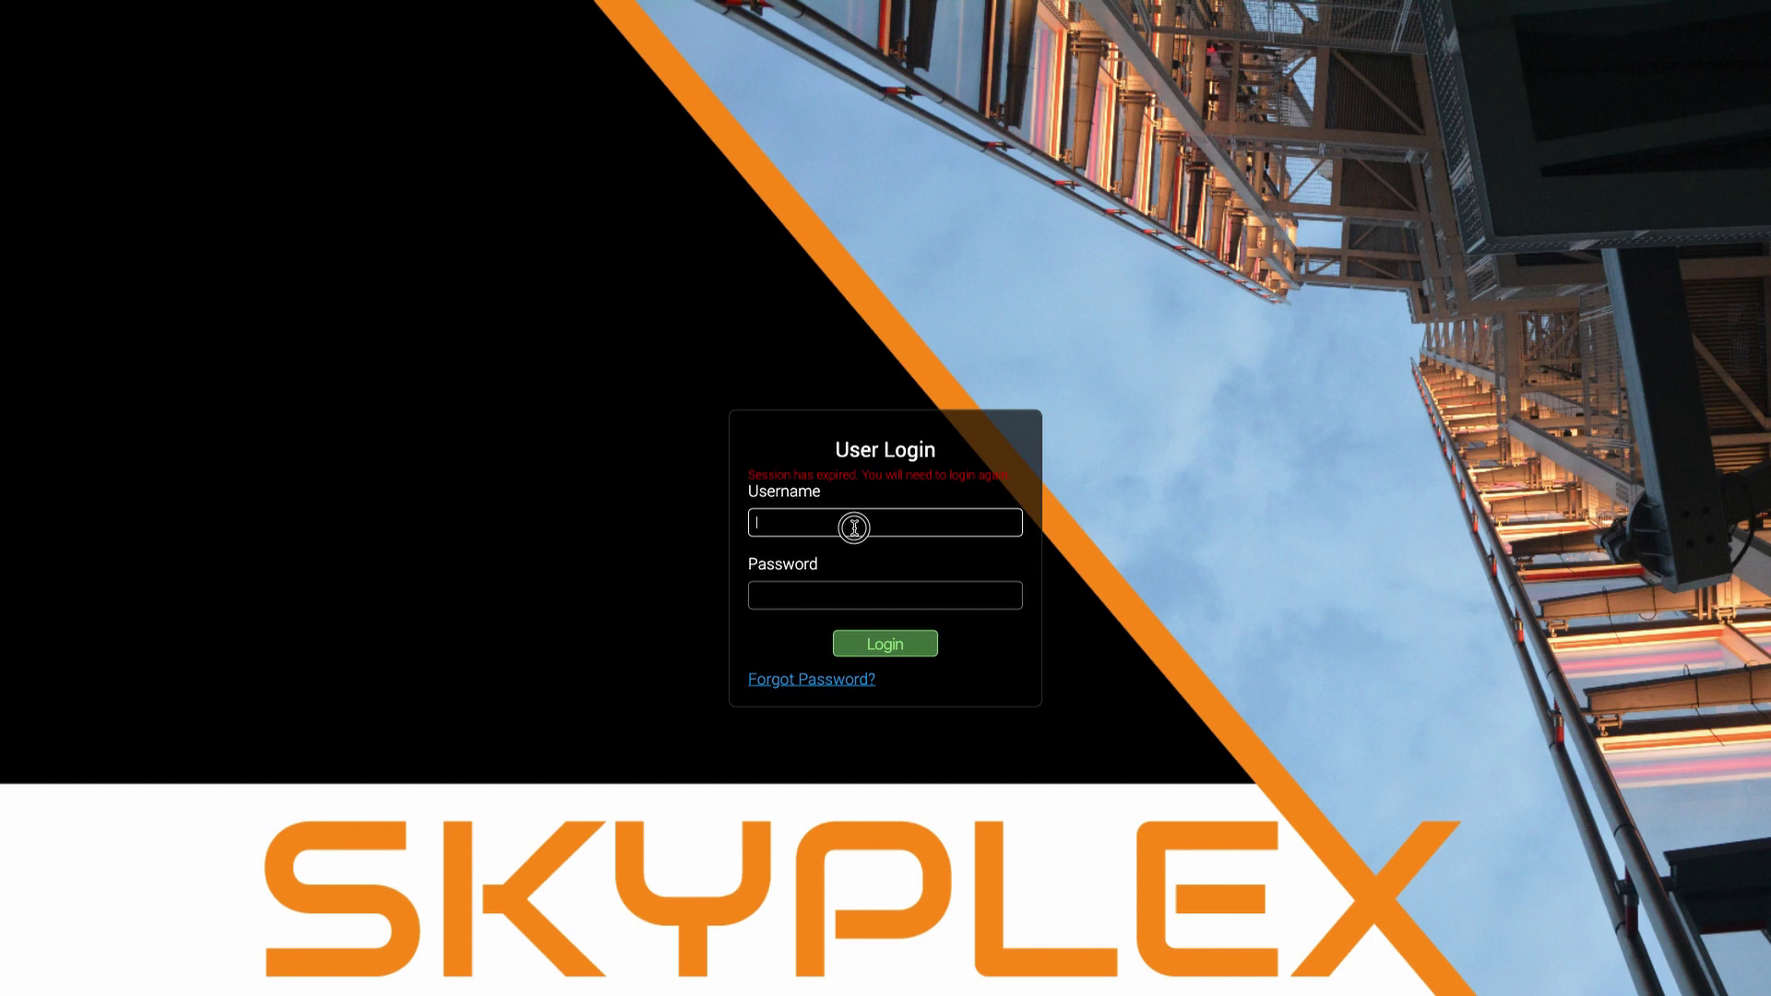
type("demo-tutorial")
left_click(855, 591)
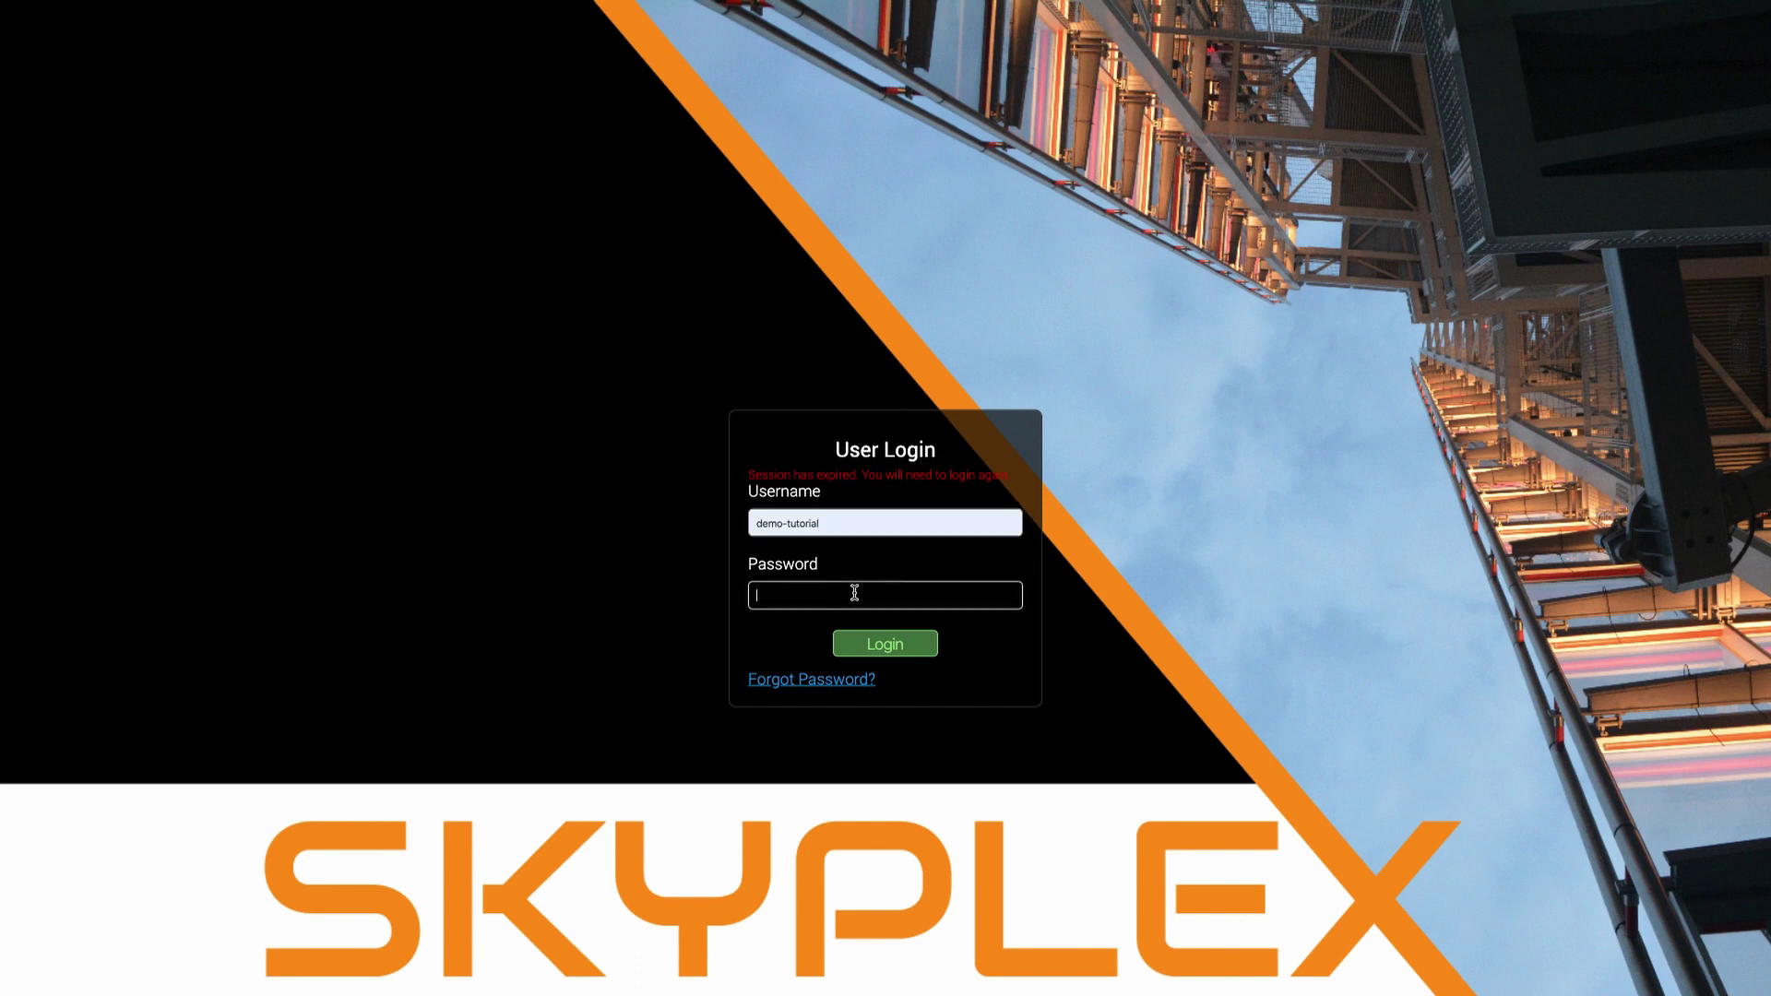
type("••••••")
key("Return")
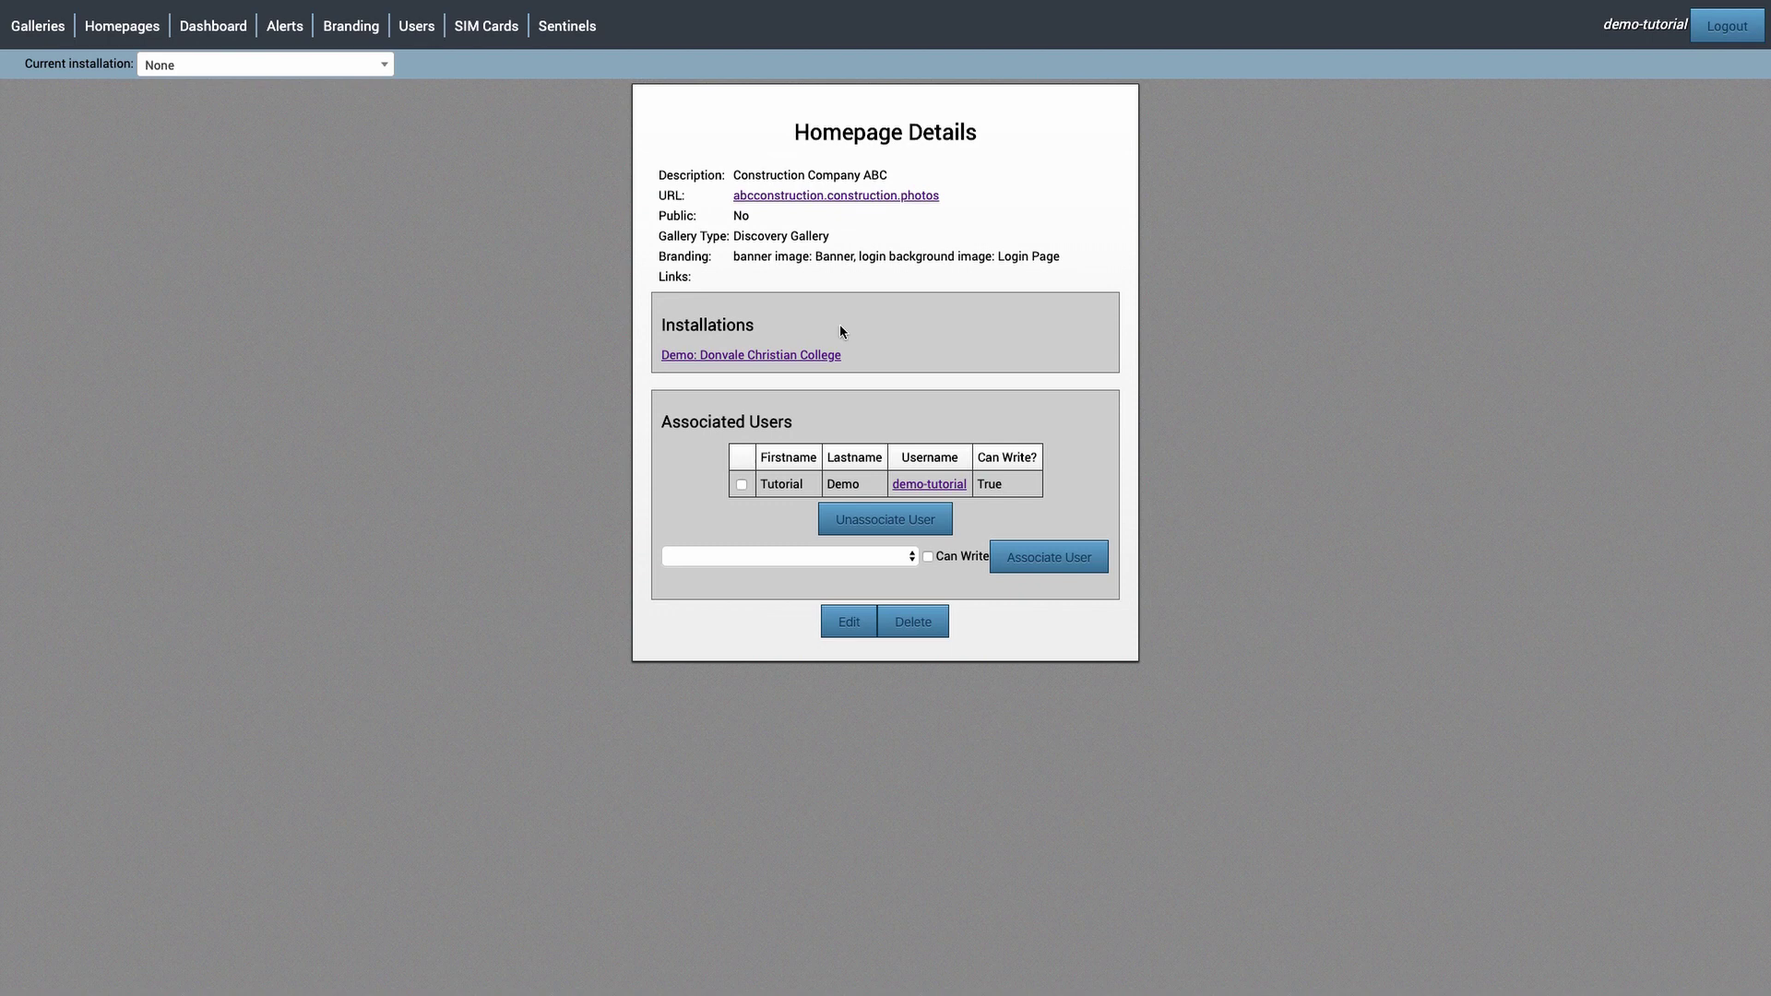
- Start a new user and enter the client's first name, surname and username
left_click(423, 33)
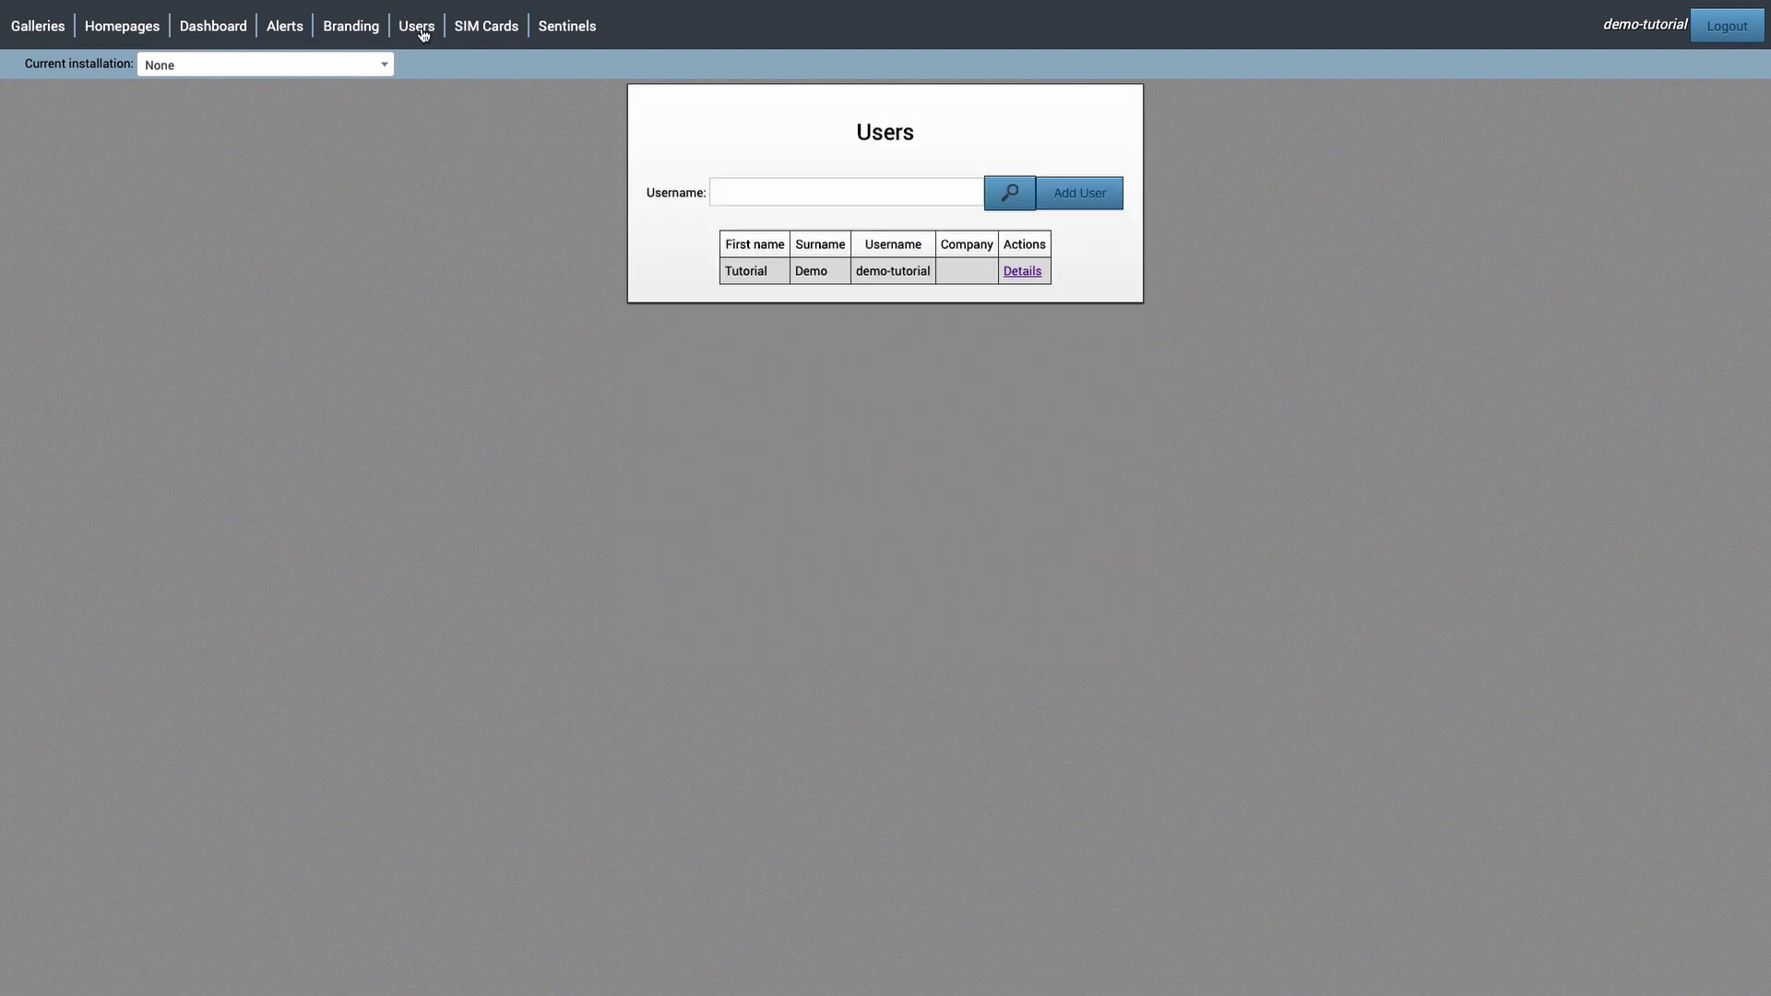
left_click(1087, 191)
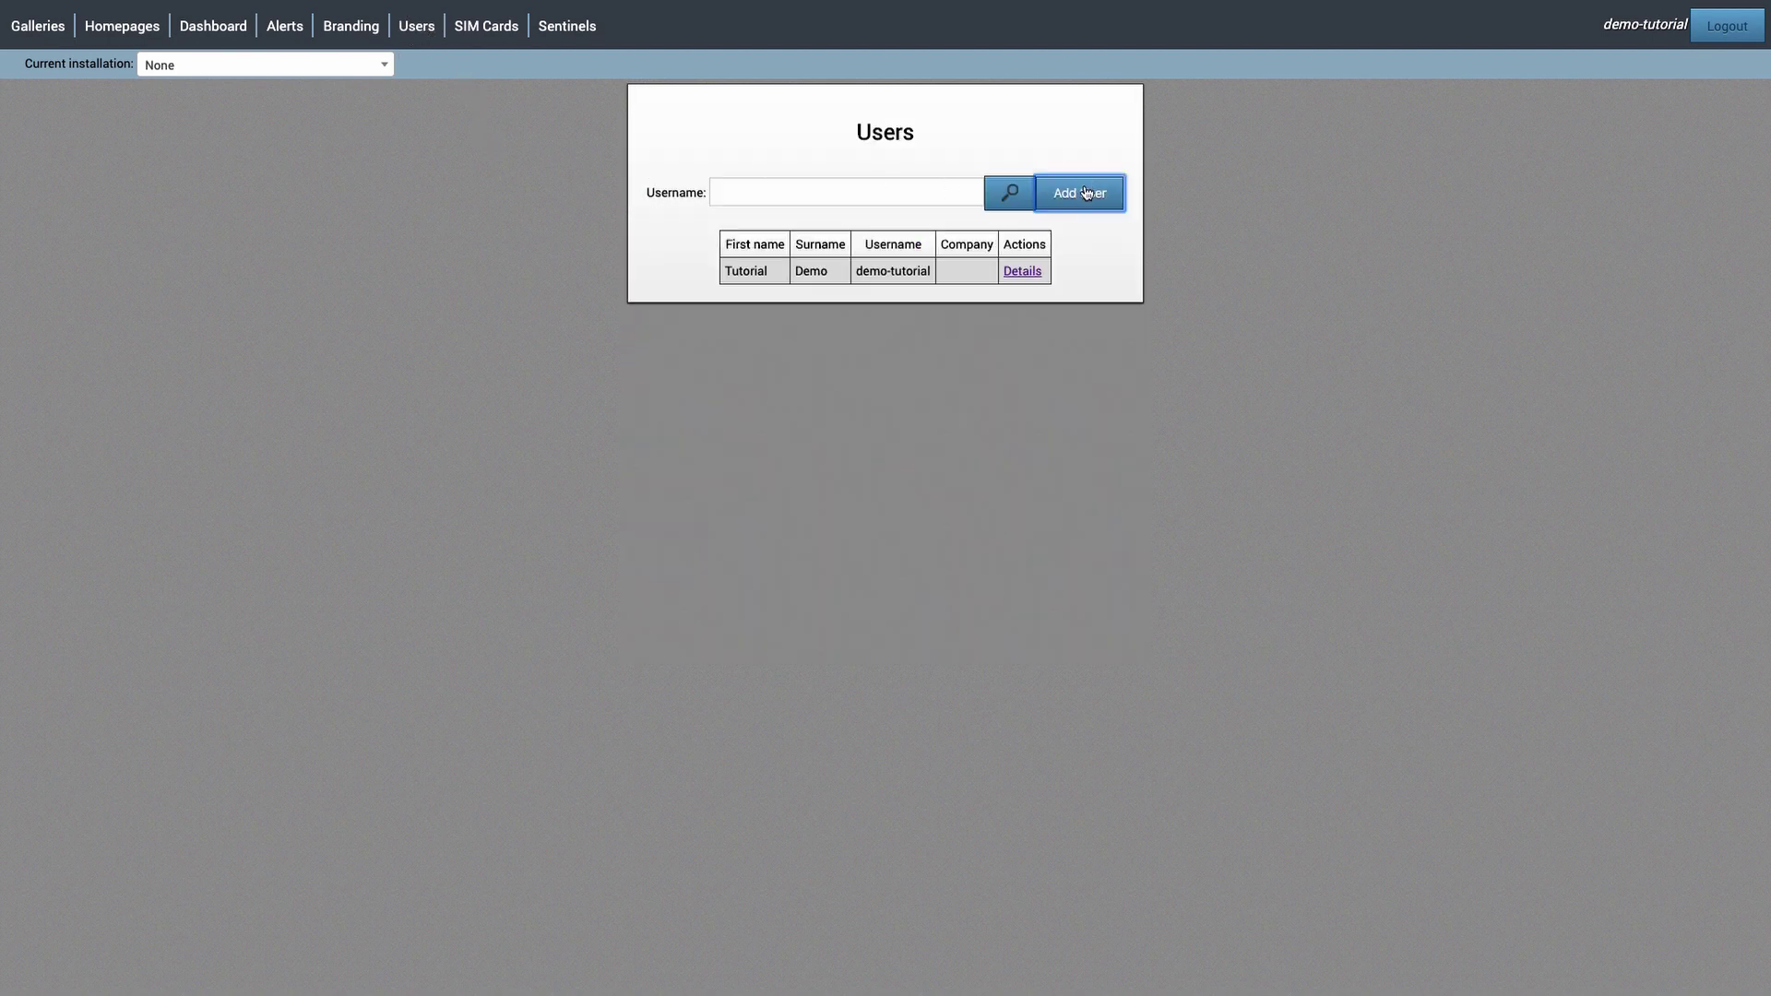
left_click(780, 222)
key("Tab")
key("Tab")
key("shift+Tab")
key("Tab")
type("abcconstruction")
left_click(980, 424)
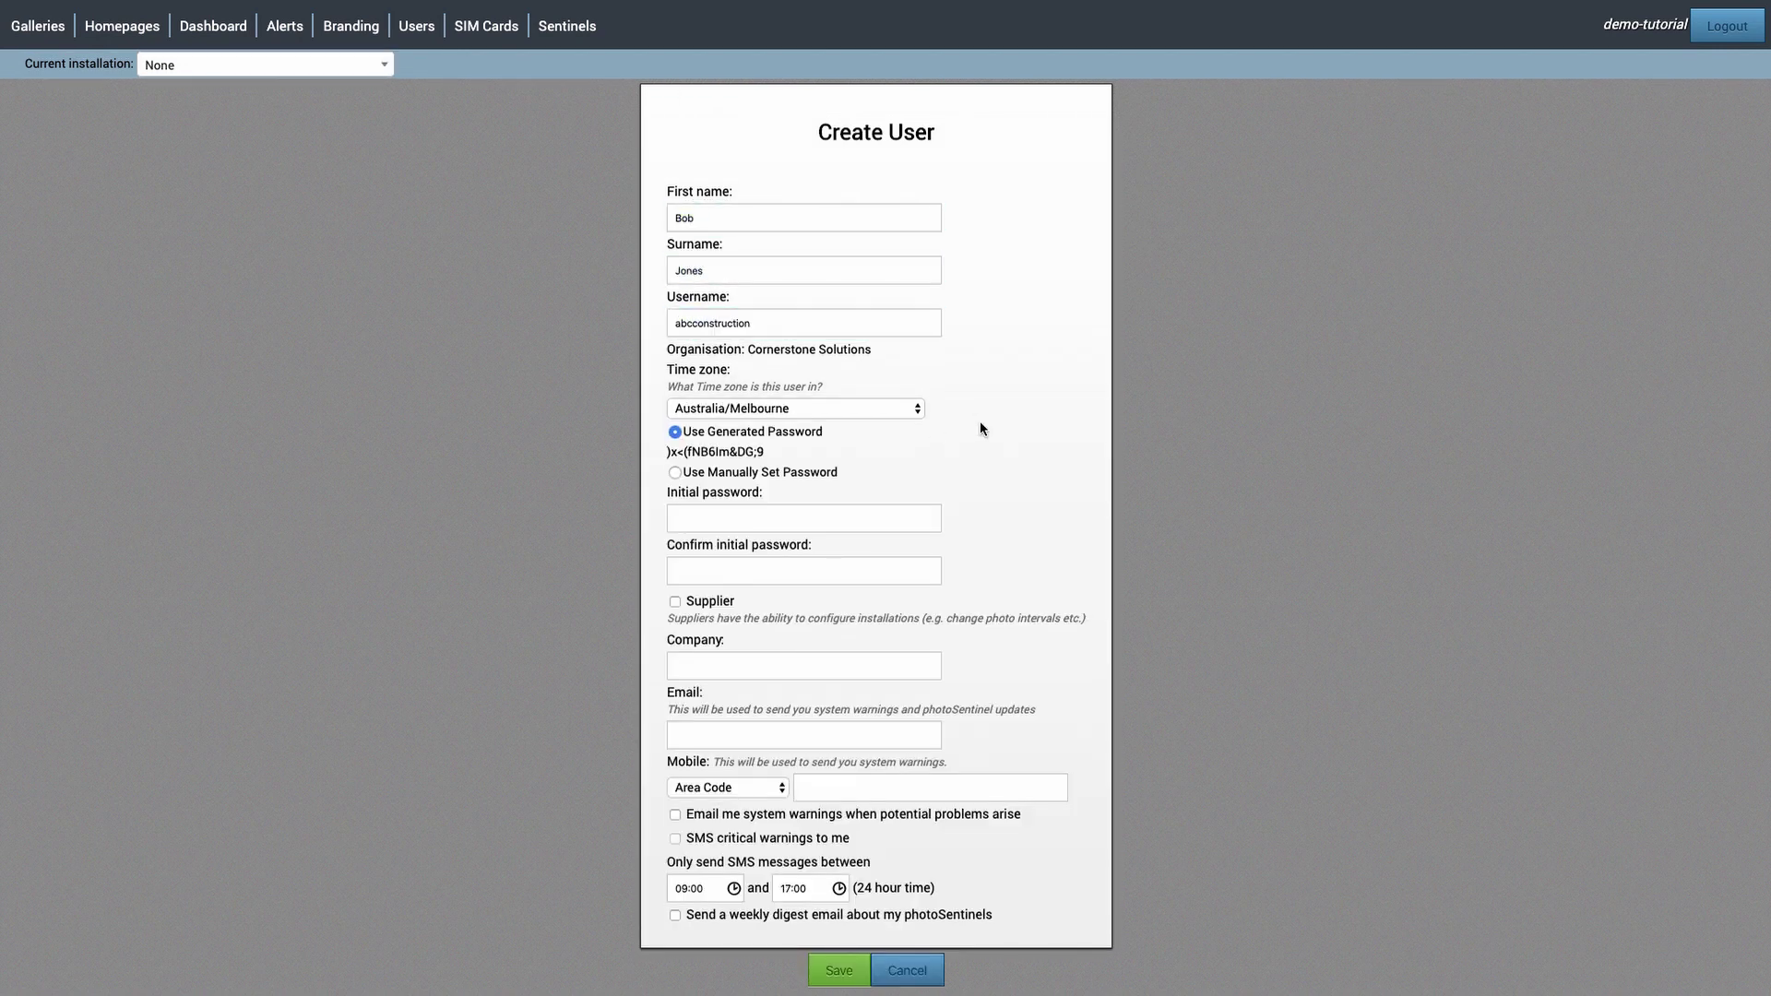
- Keep the generated password, enter the client's e-mail address, and save the user
left_click_drag(765, 452, 667, 452)
left_click(843, 460)
left_click(765, 731)
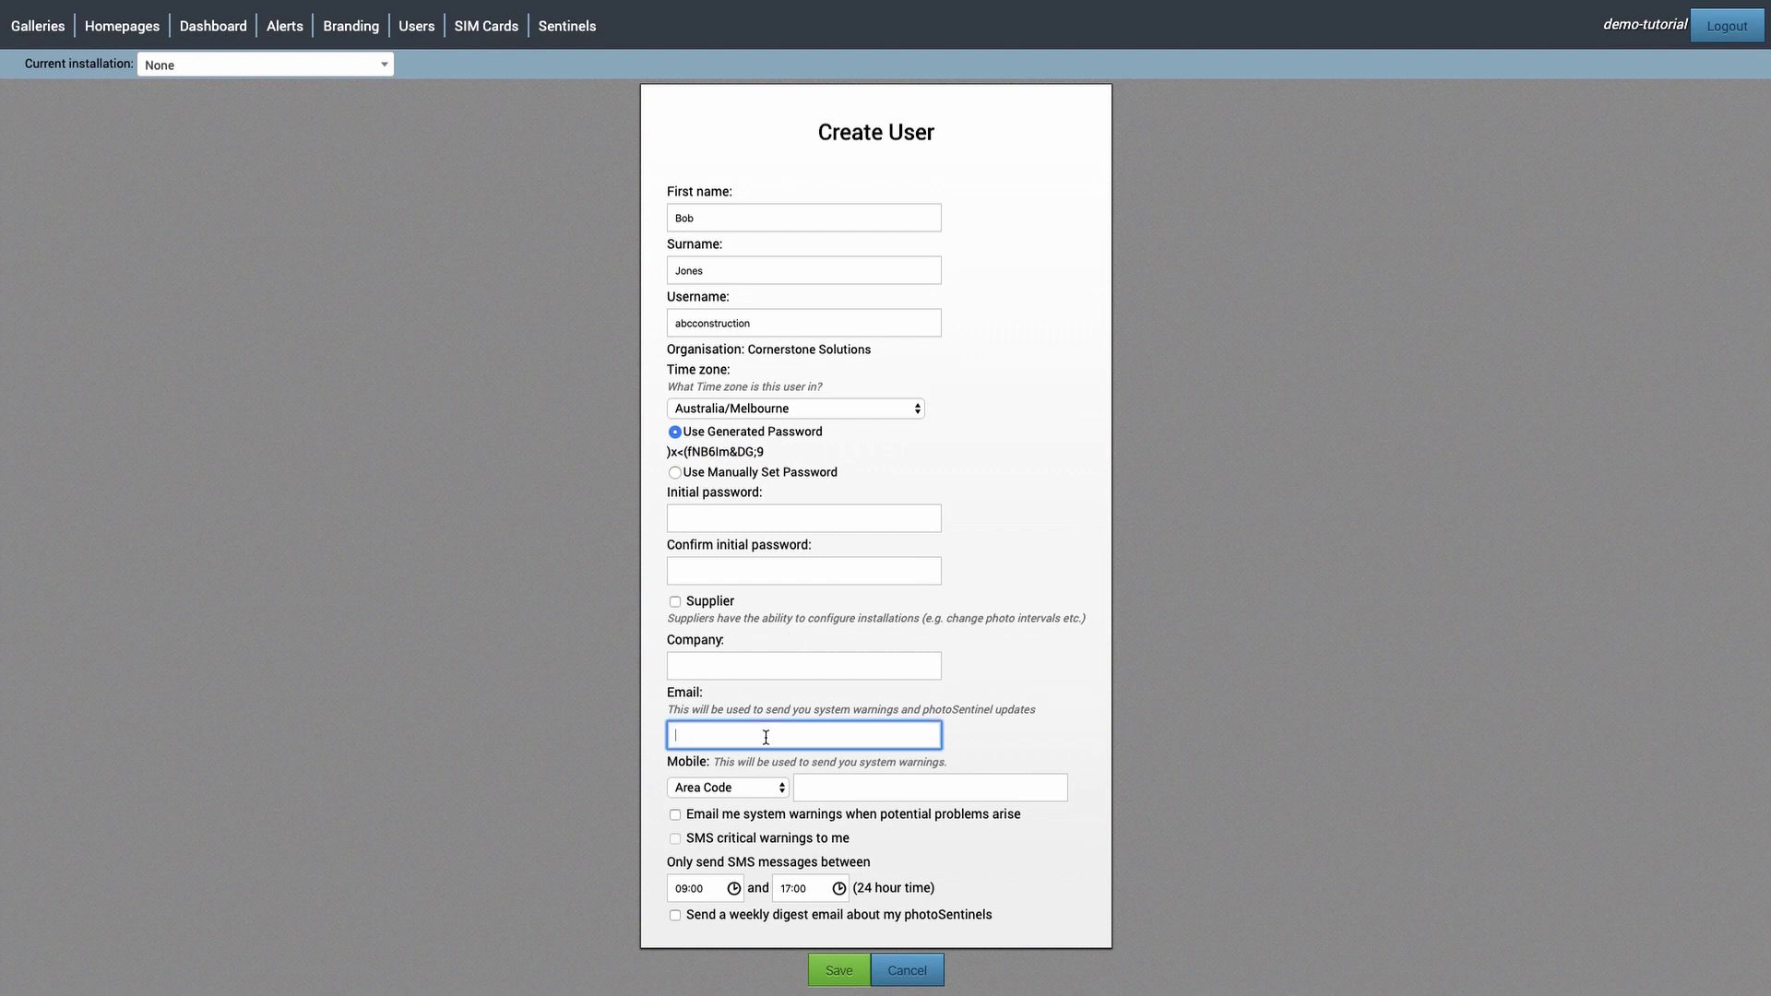
left_click(733, 736)
type("@abcconstruction.com")
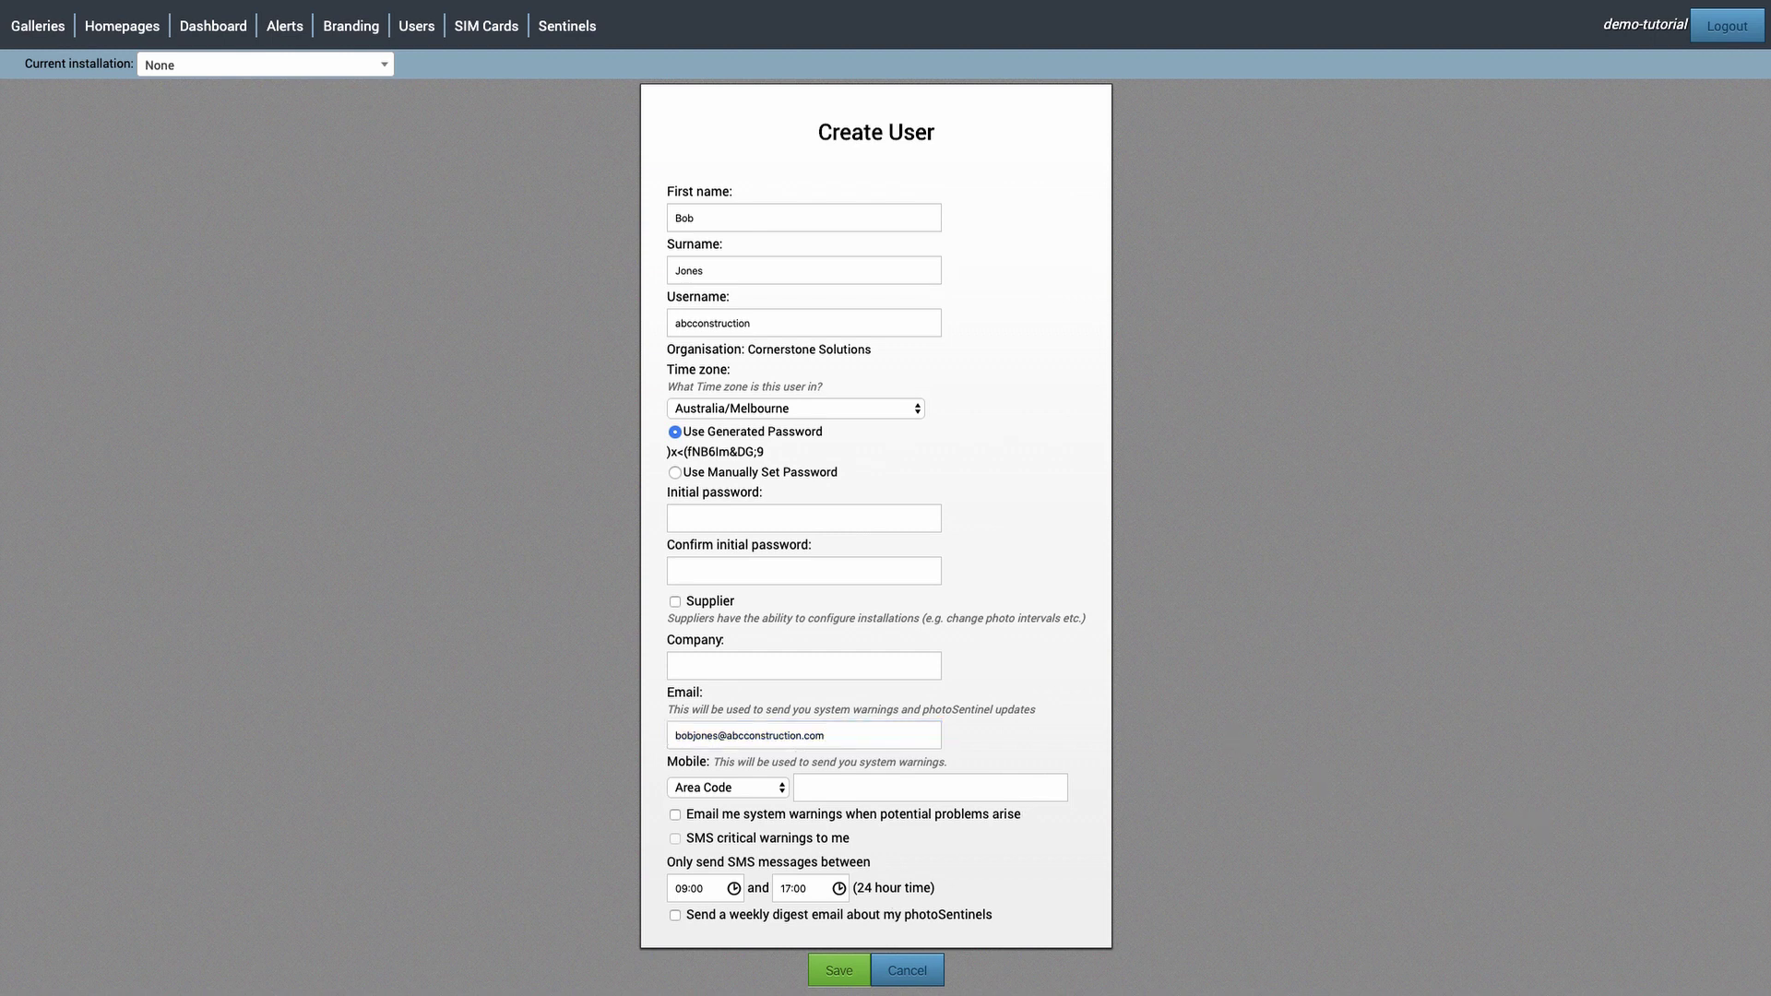
left_click(840, 970)
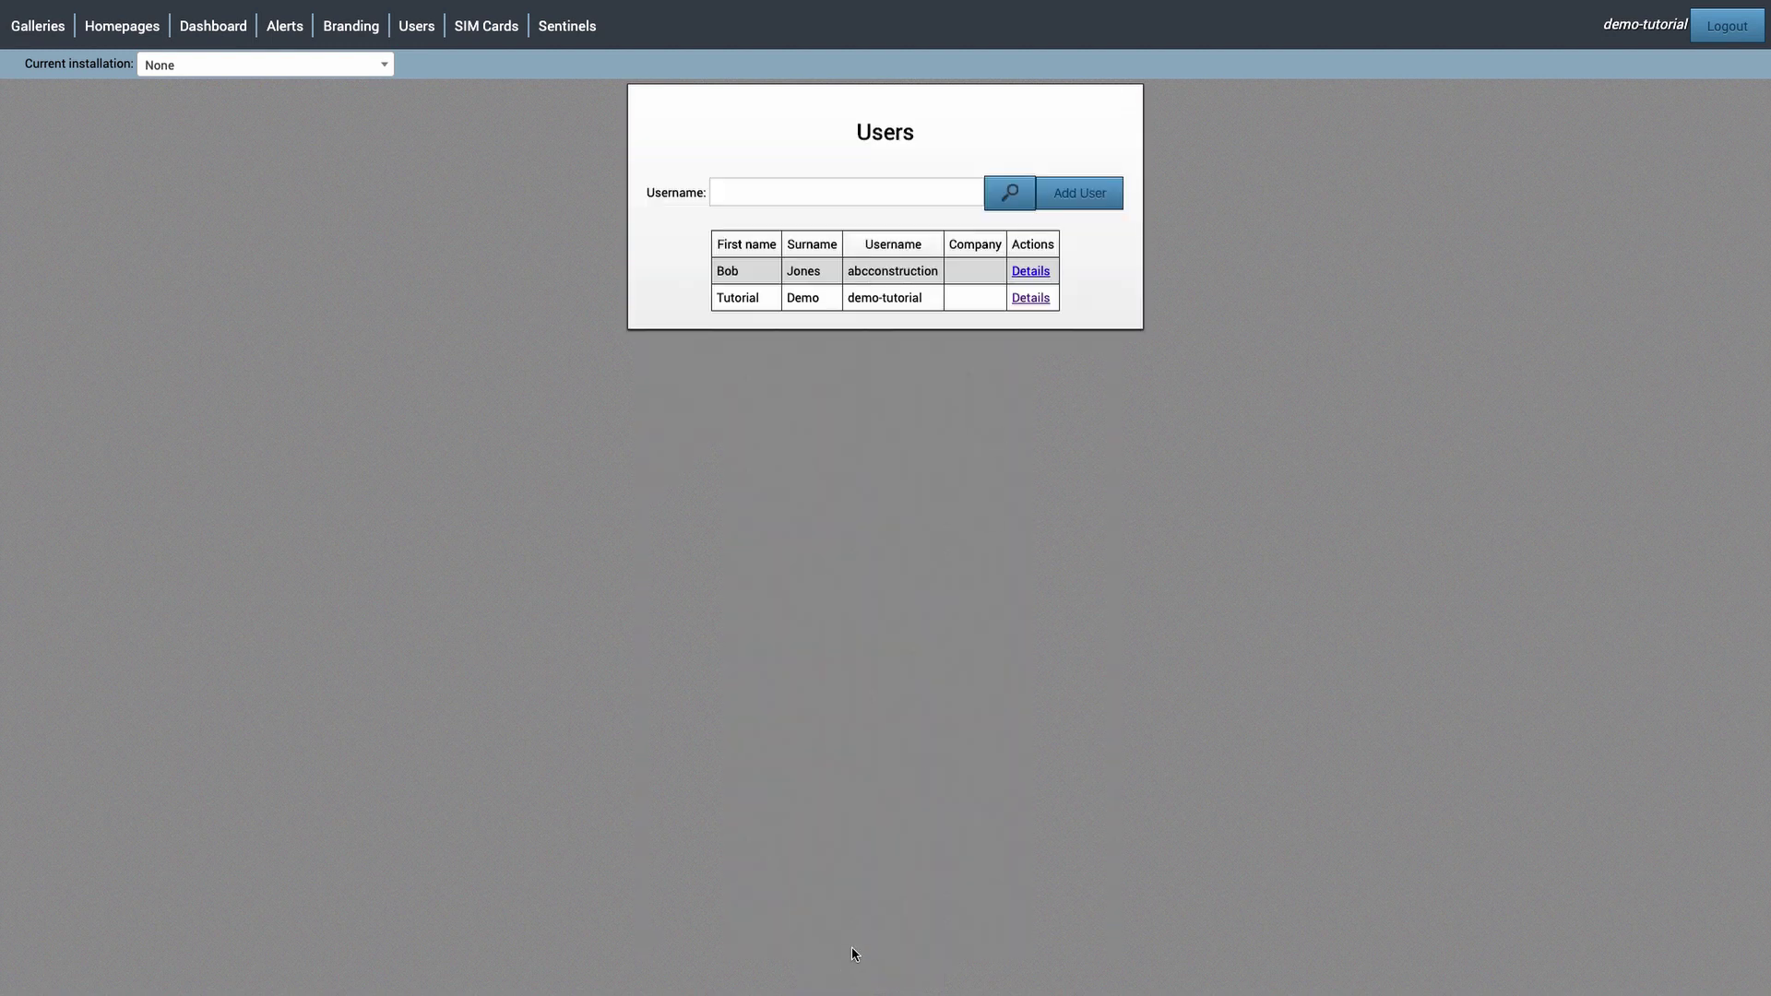
- Review the new user's details, noting the empty Homepage List and Installation List panels
left_click(1040, 276)
scroll(1043, 233, "down", 5)
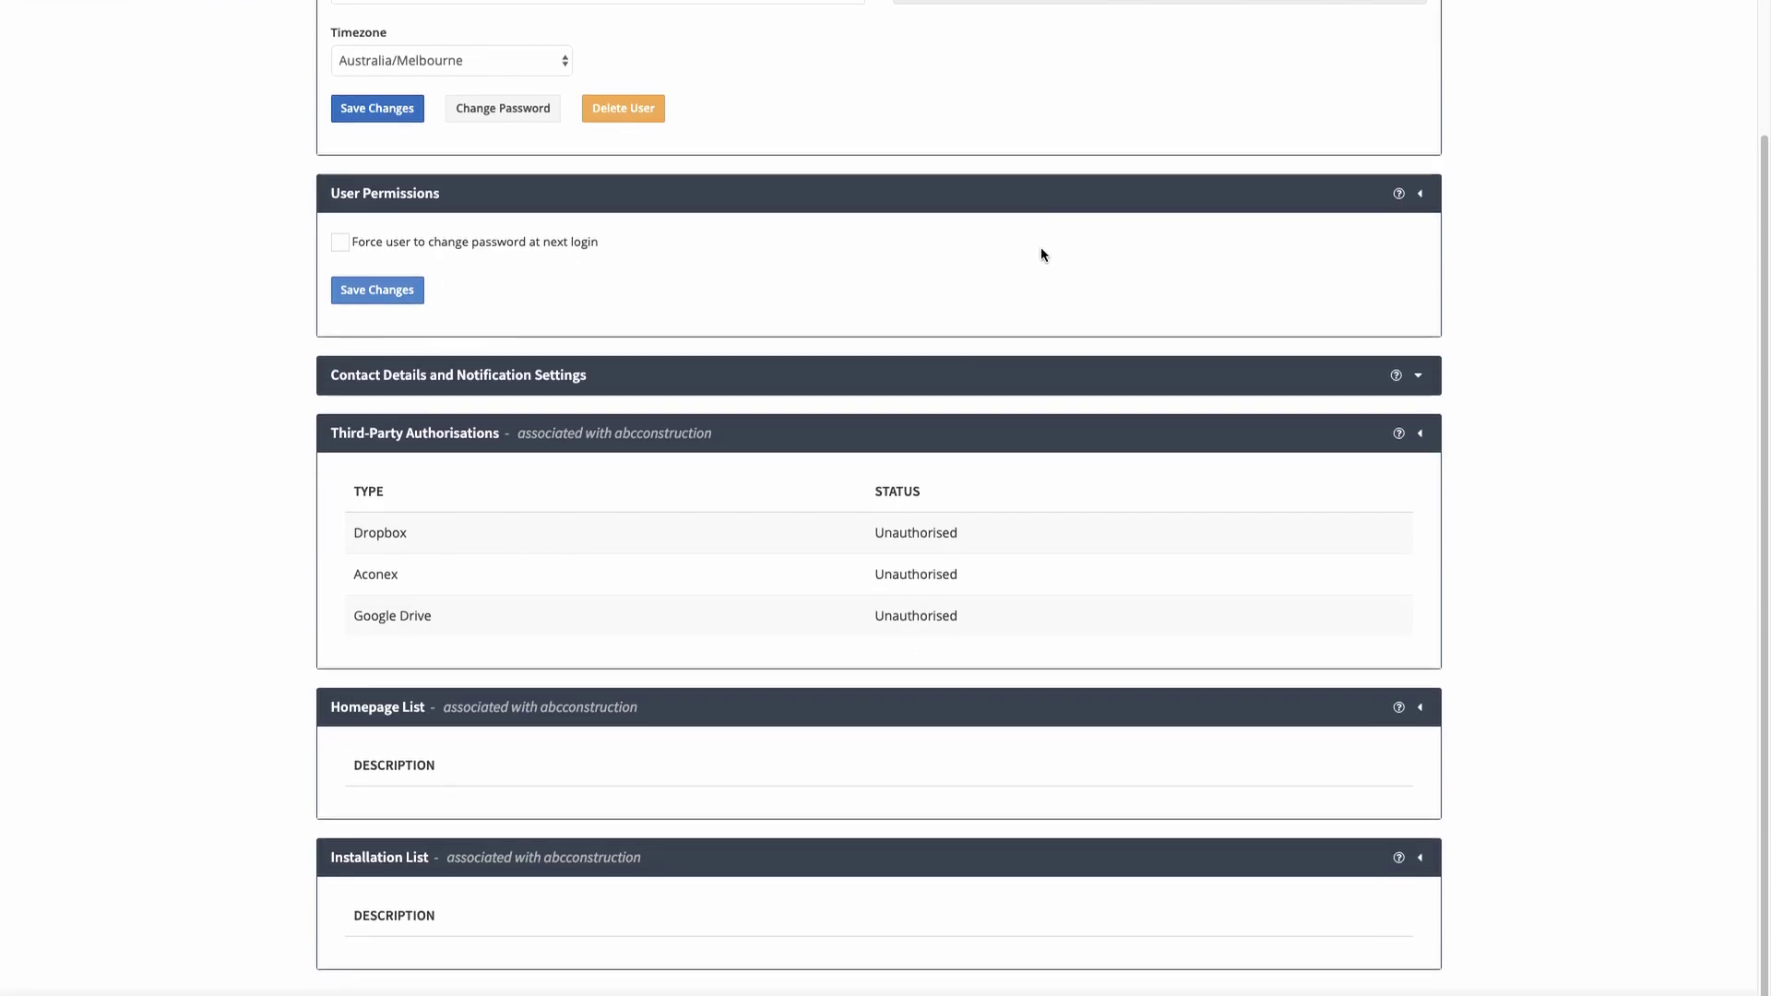
left_click_drag(309, 706, 534, 933)
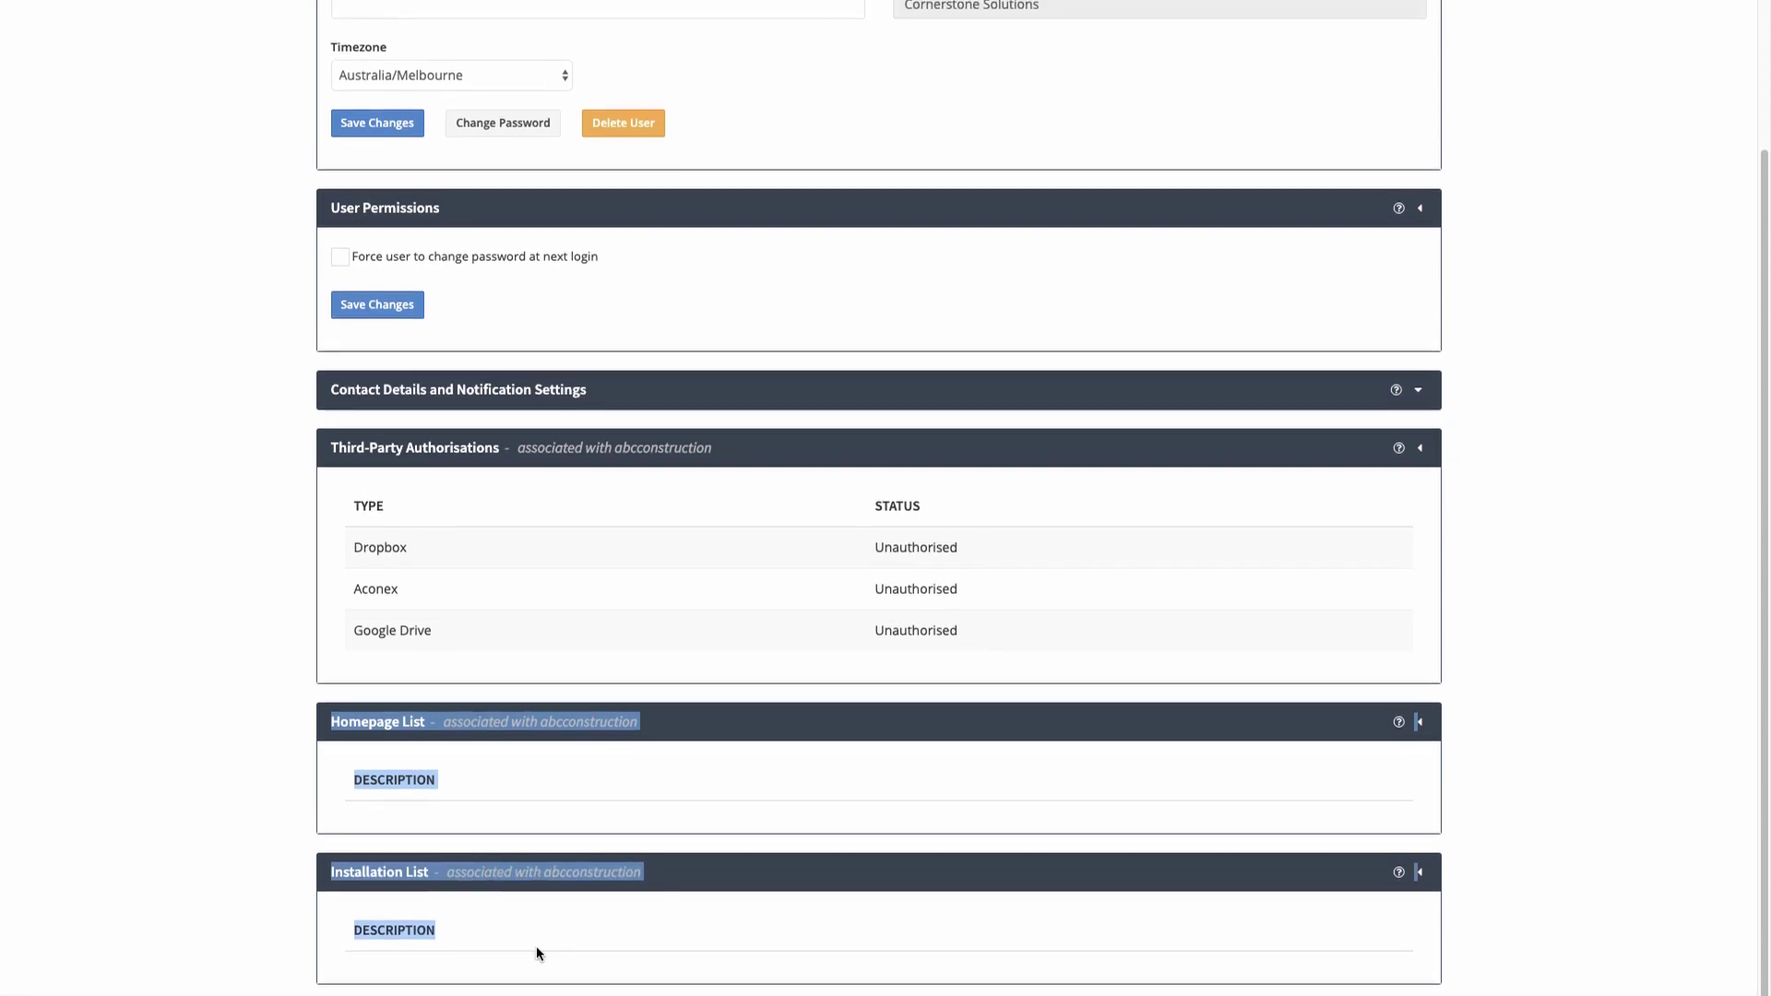
left_click(653, 974)
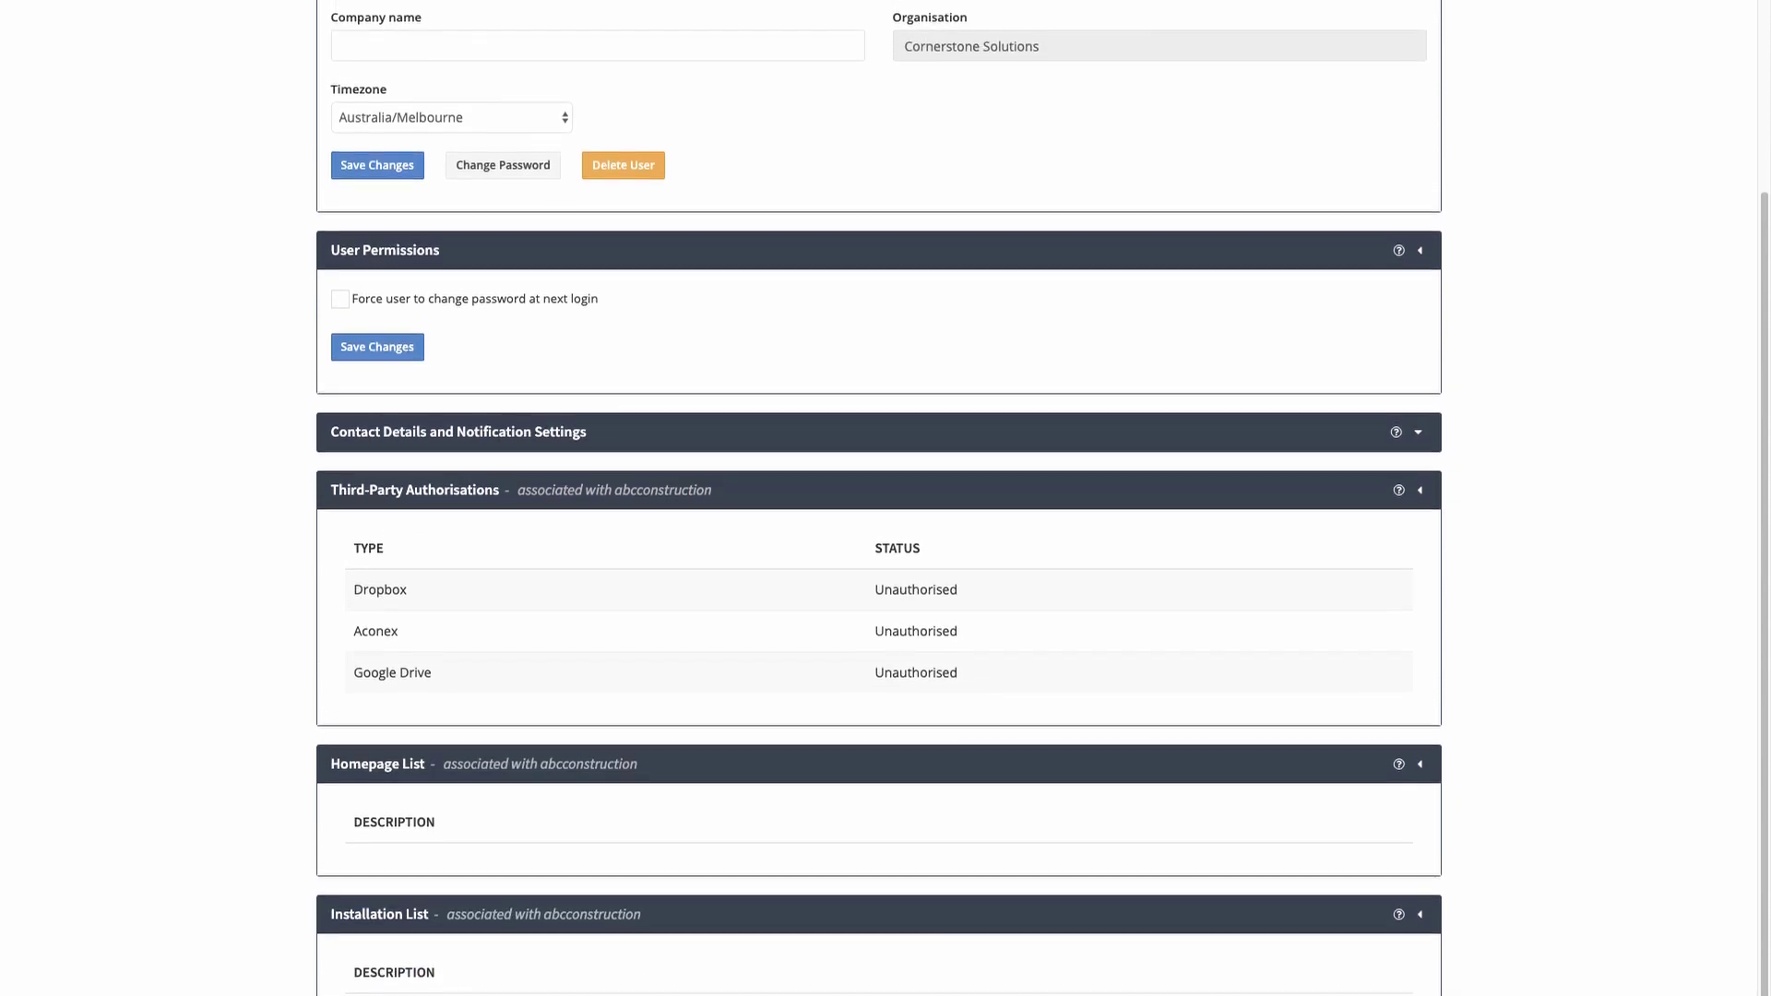
scroll(885, 498, "up", 4)
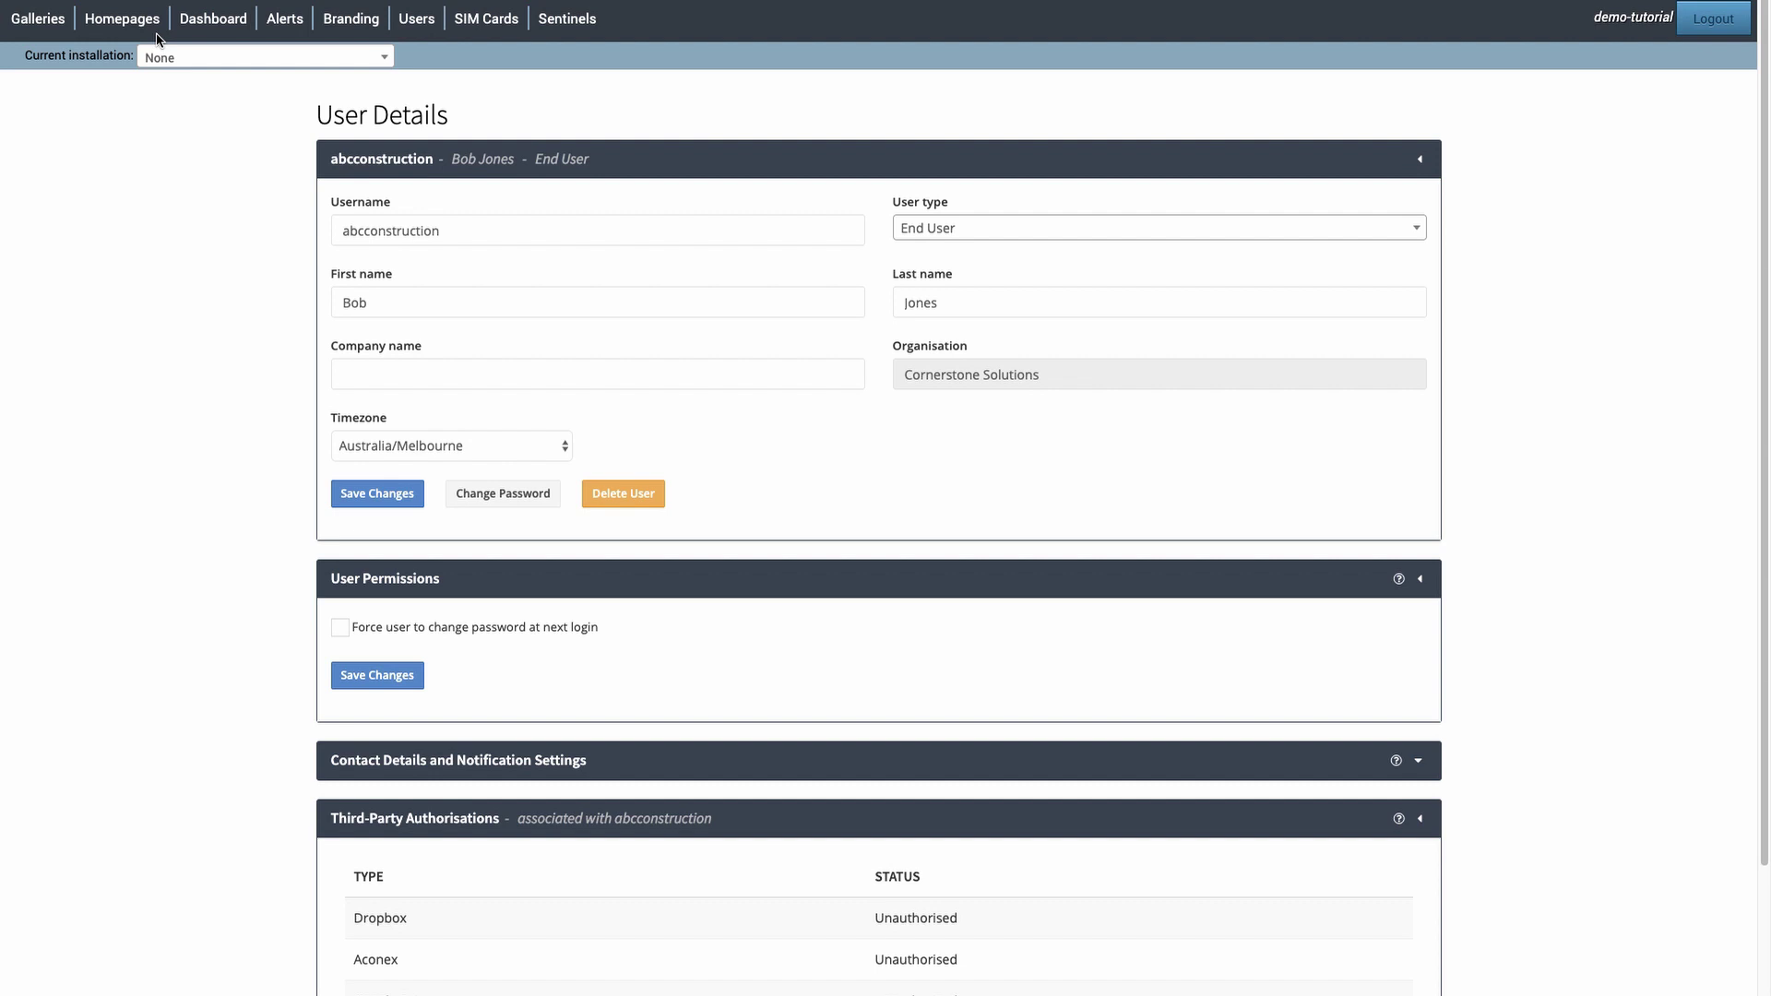
- Switch to the Demo: Donvale Christian College installation and view its details
left_click(383, 60)
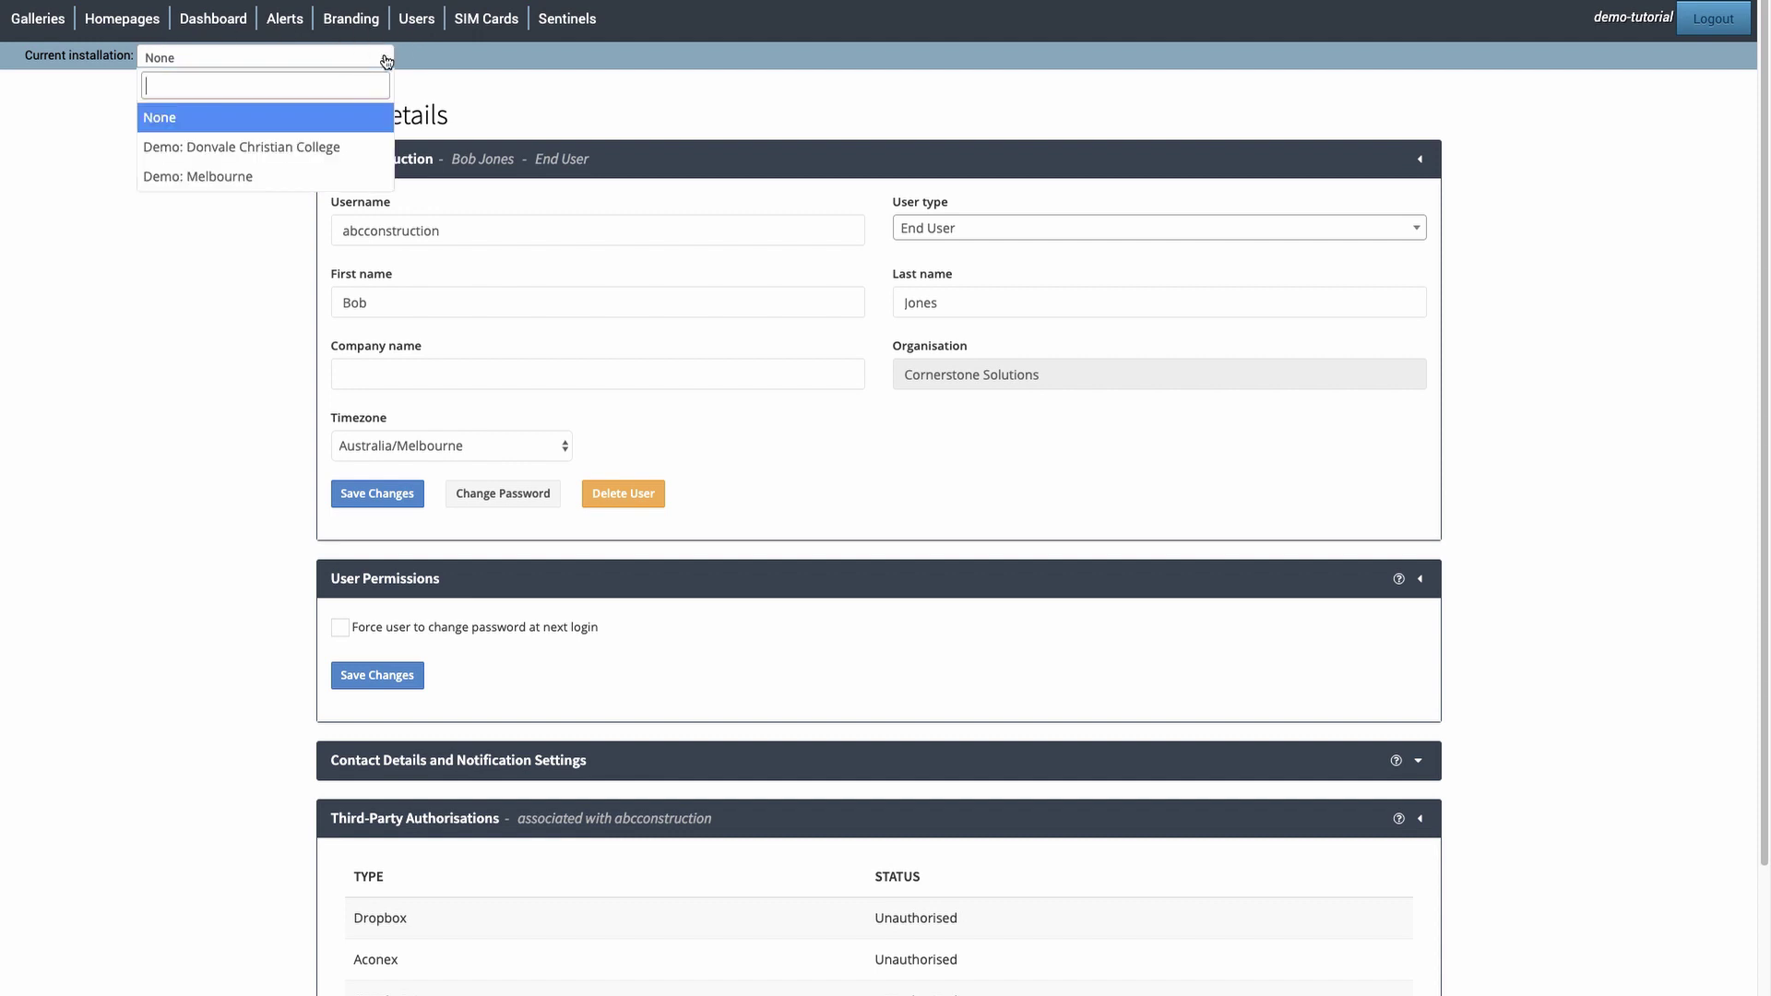
left_click(350, 151)
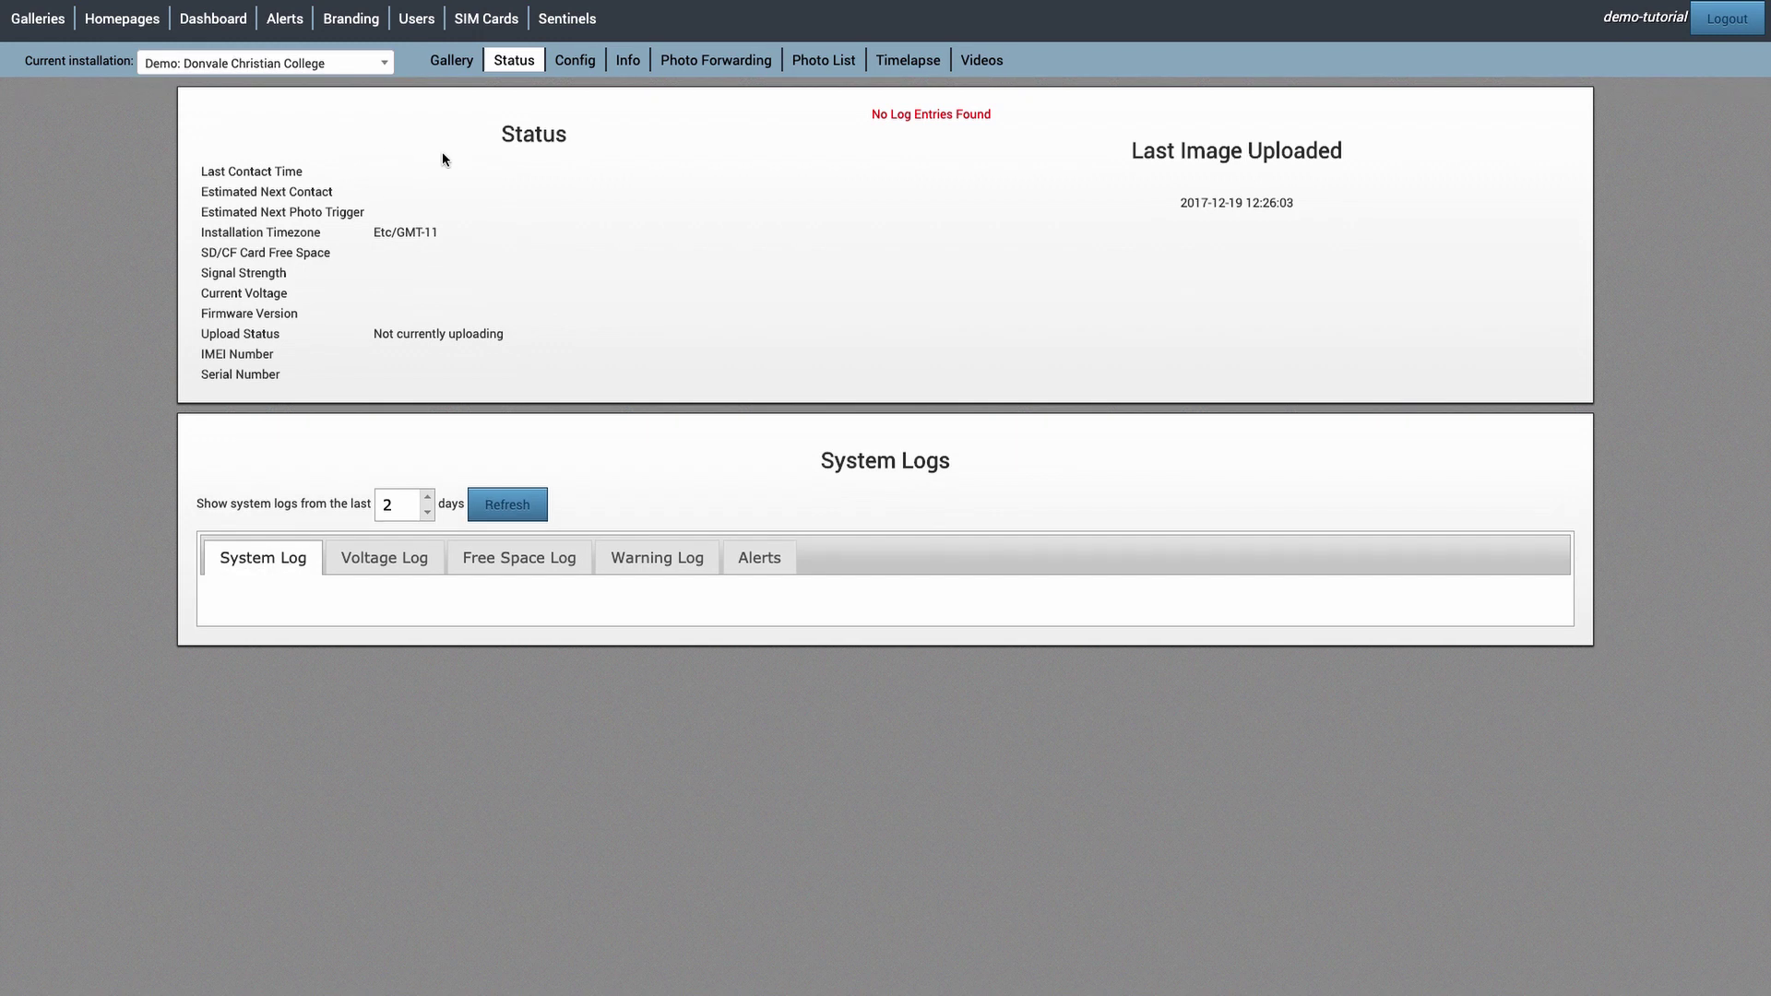
left_click(631, 65)
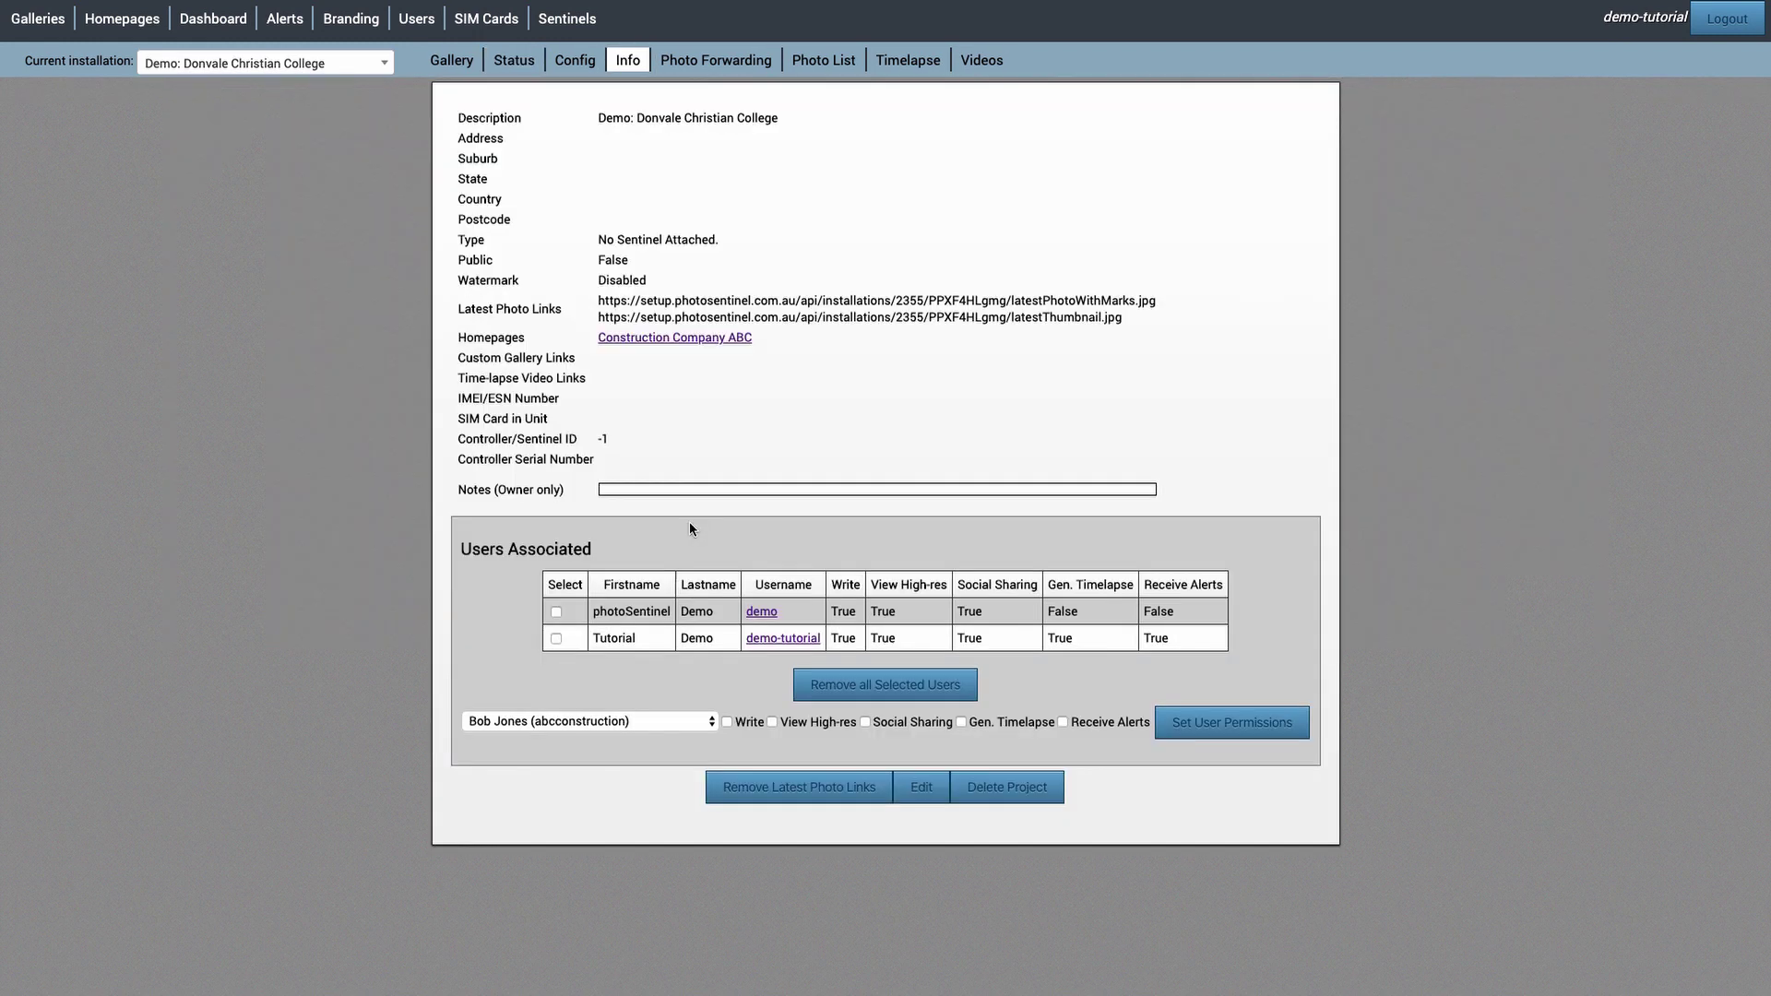
- Add the client user to the installation with View High-res and Social Sharing permissions
left_click(695, 728)
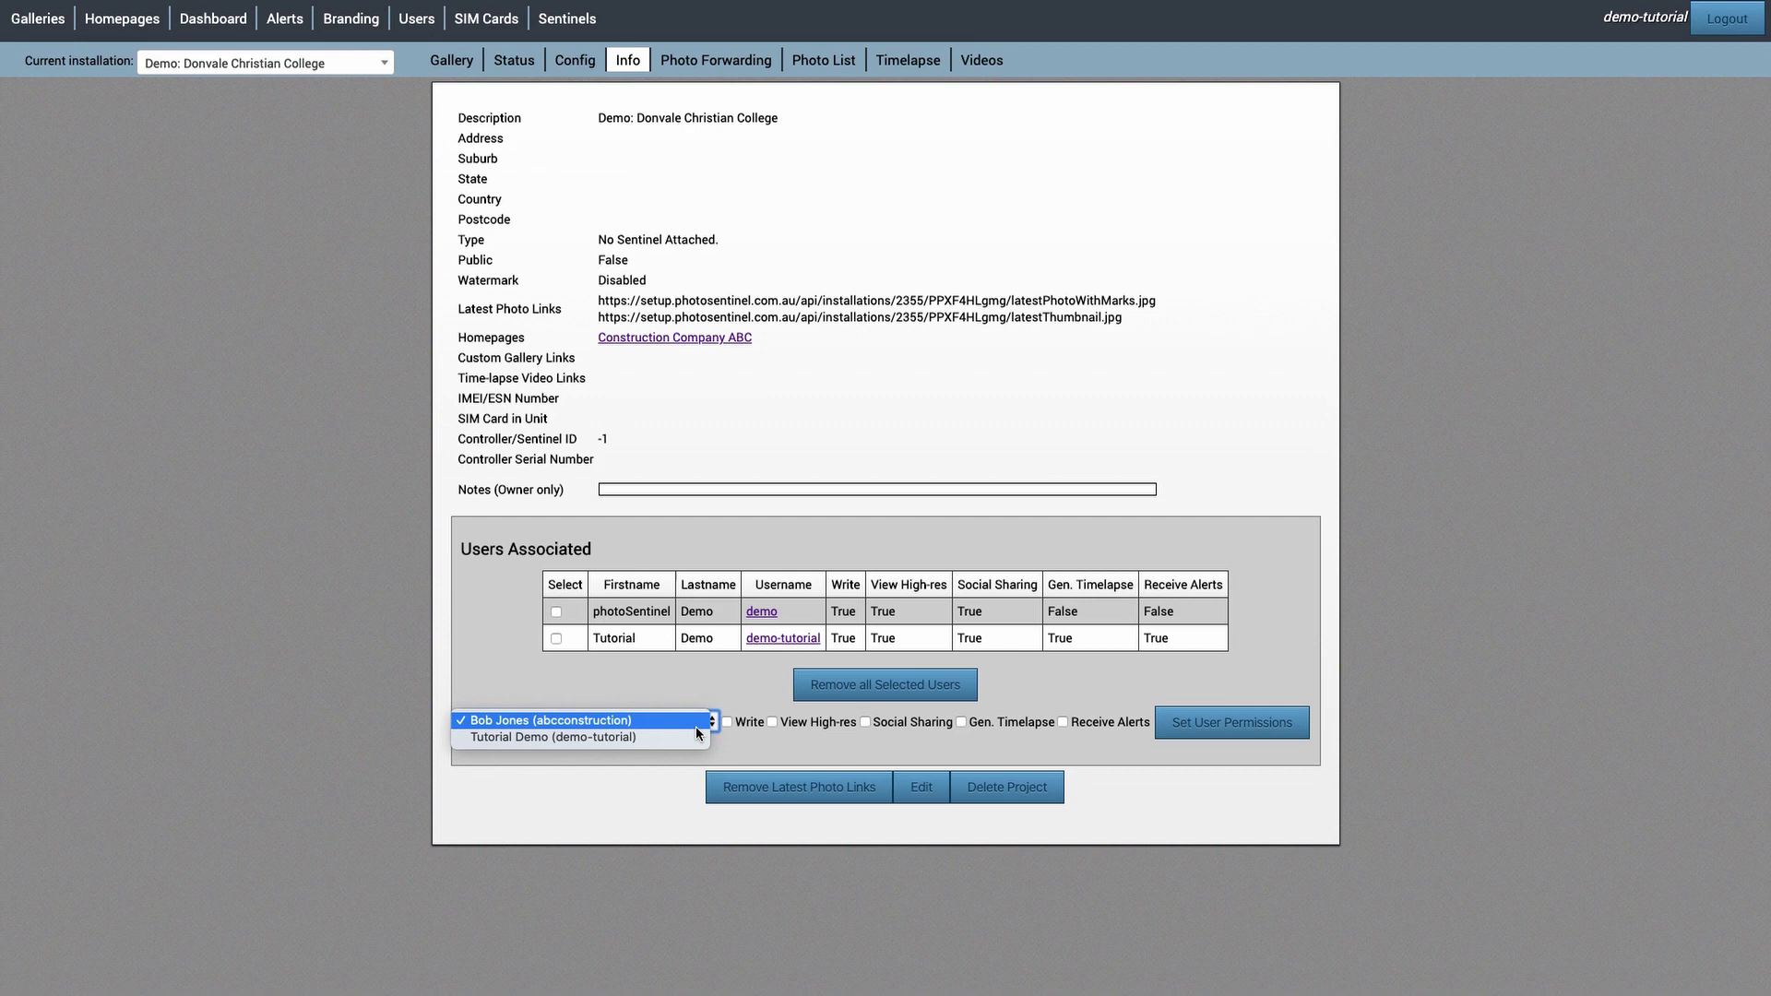
left_click(695, 727)
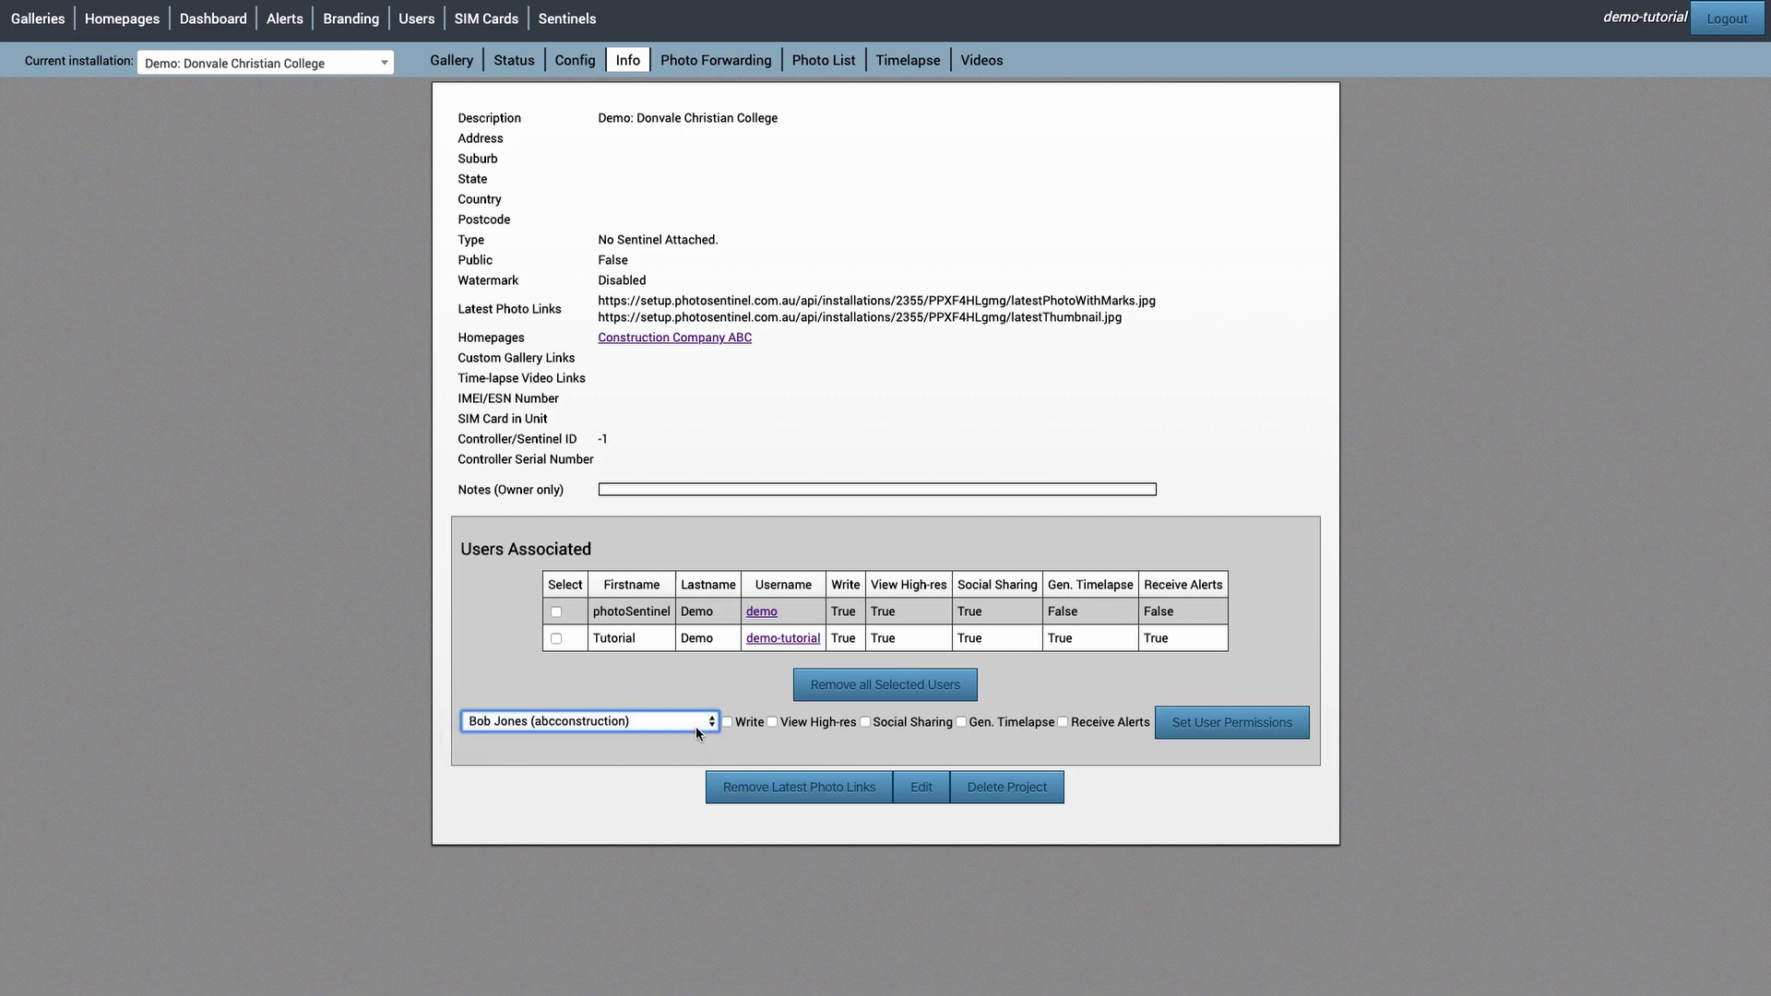
left_click(773, 721)
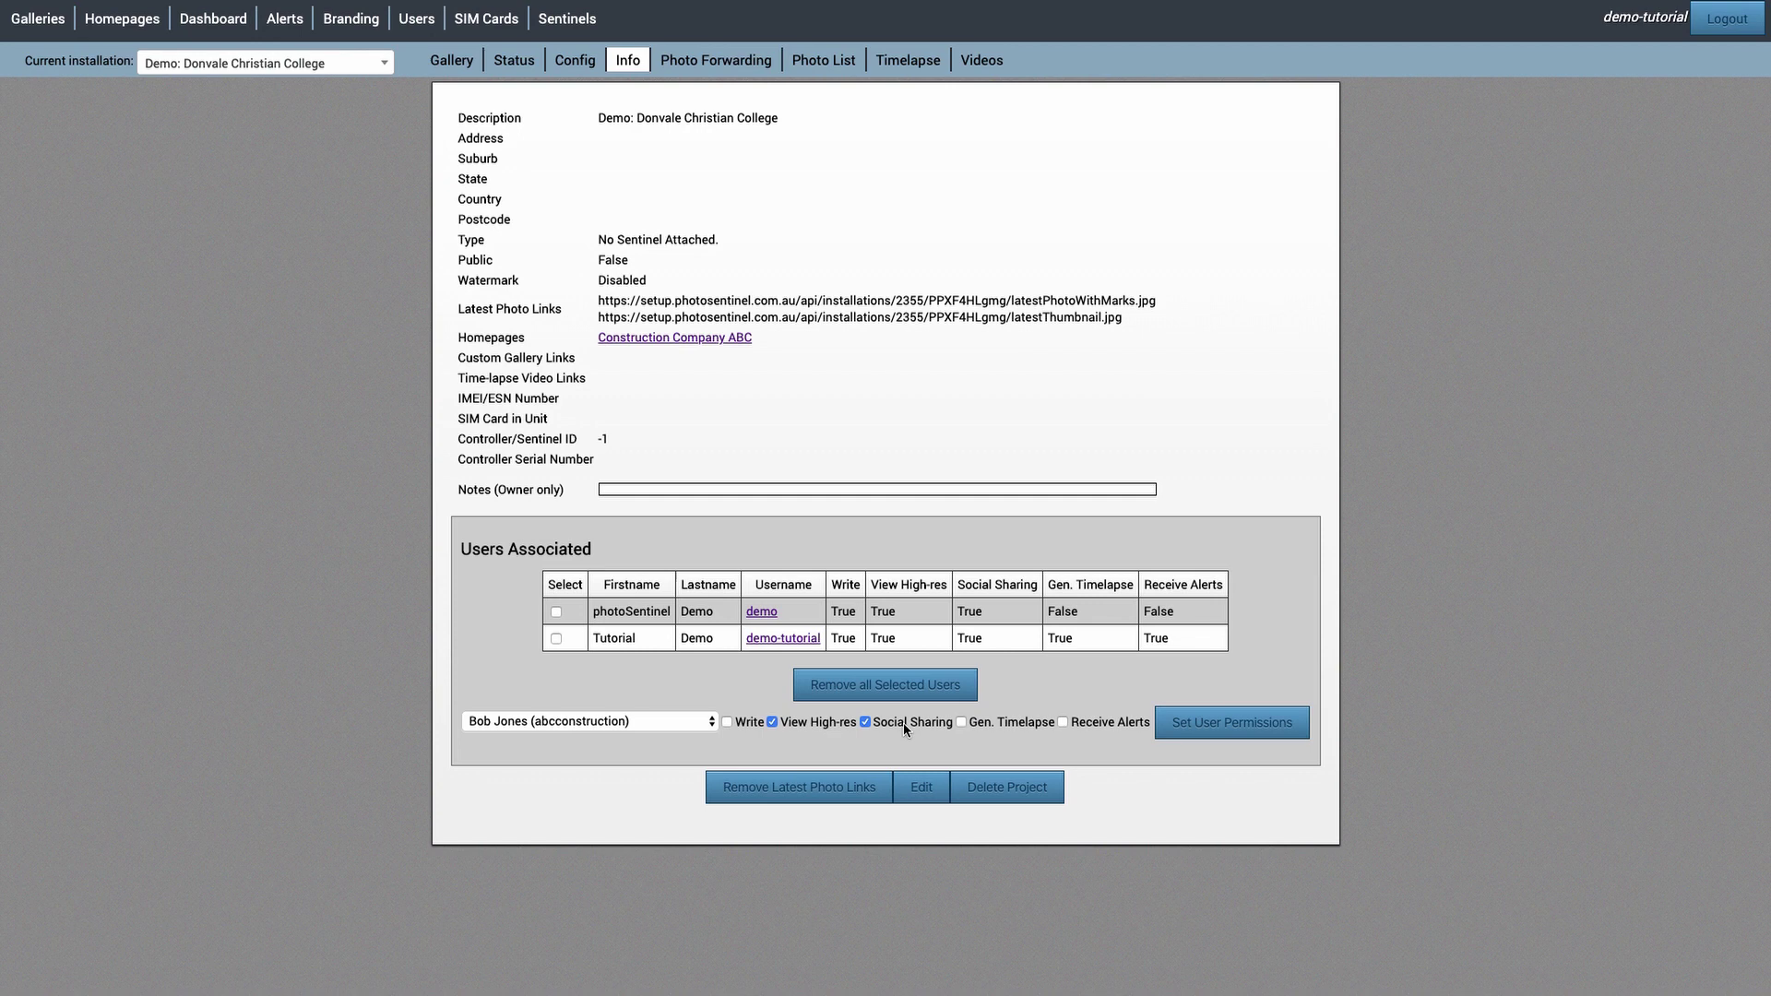
left_click(1196, 736)
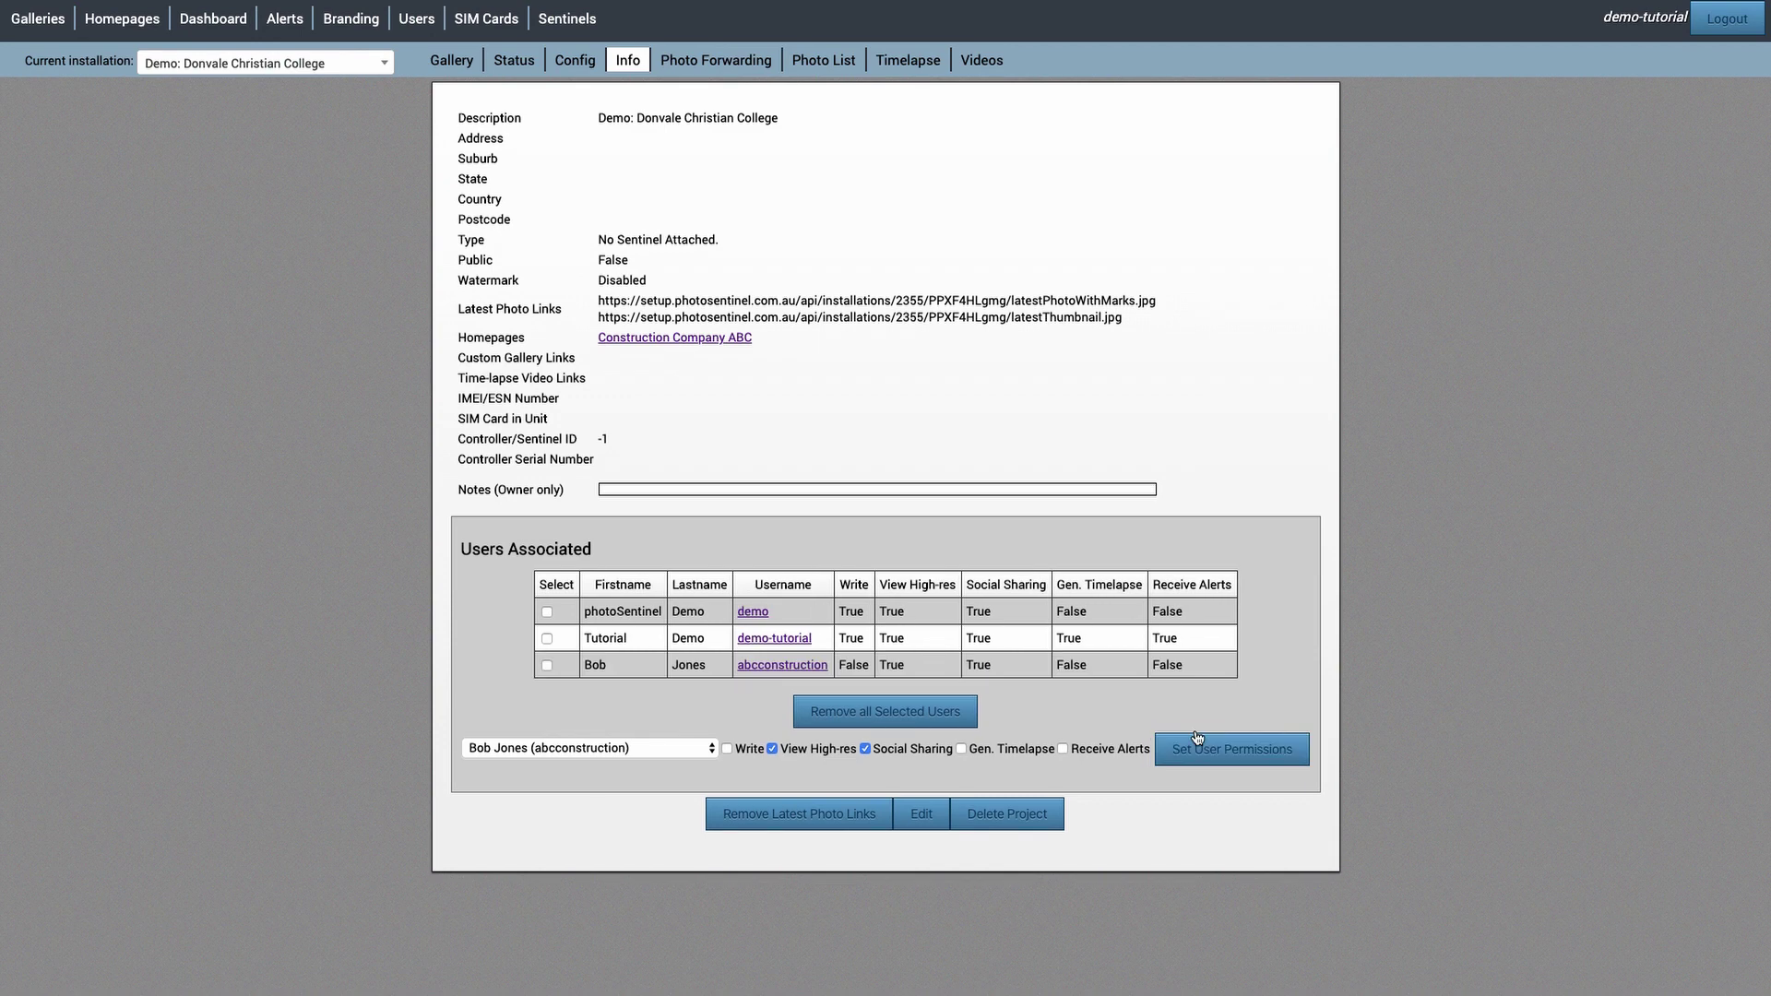
left_click_drag(566, 653, 1197, 666)
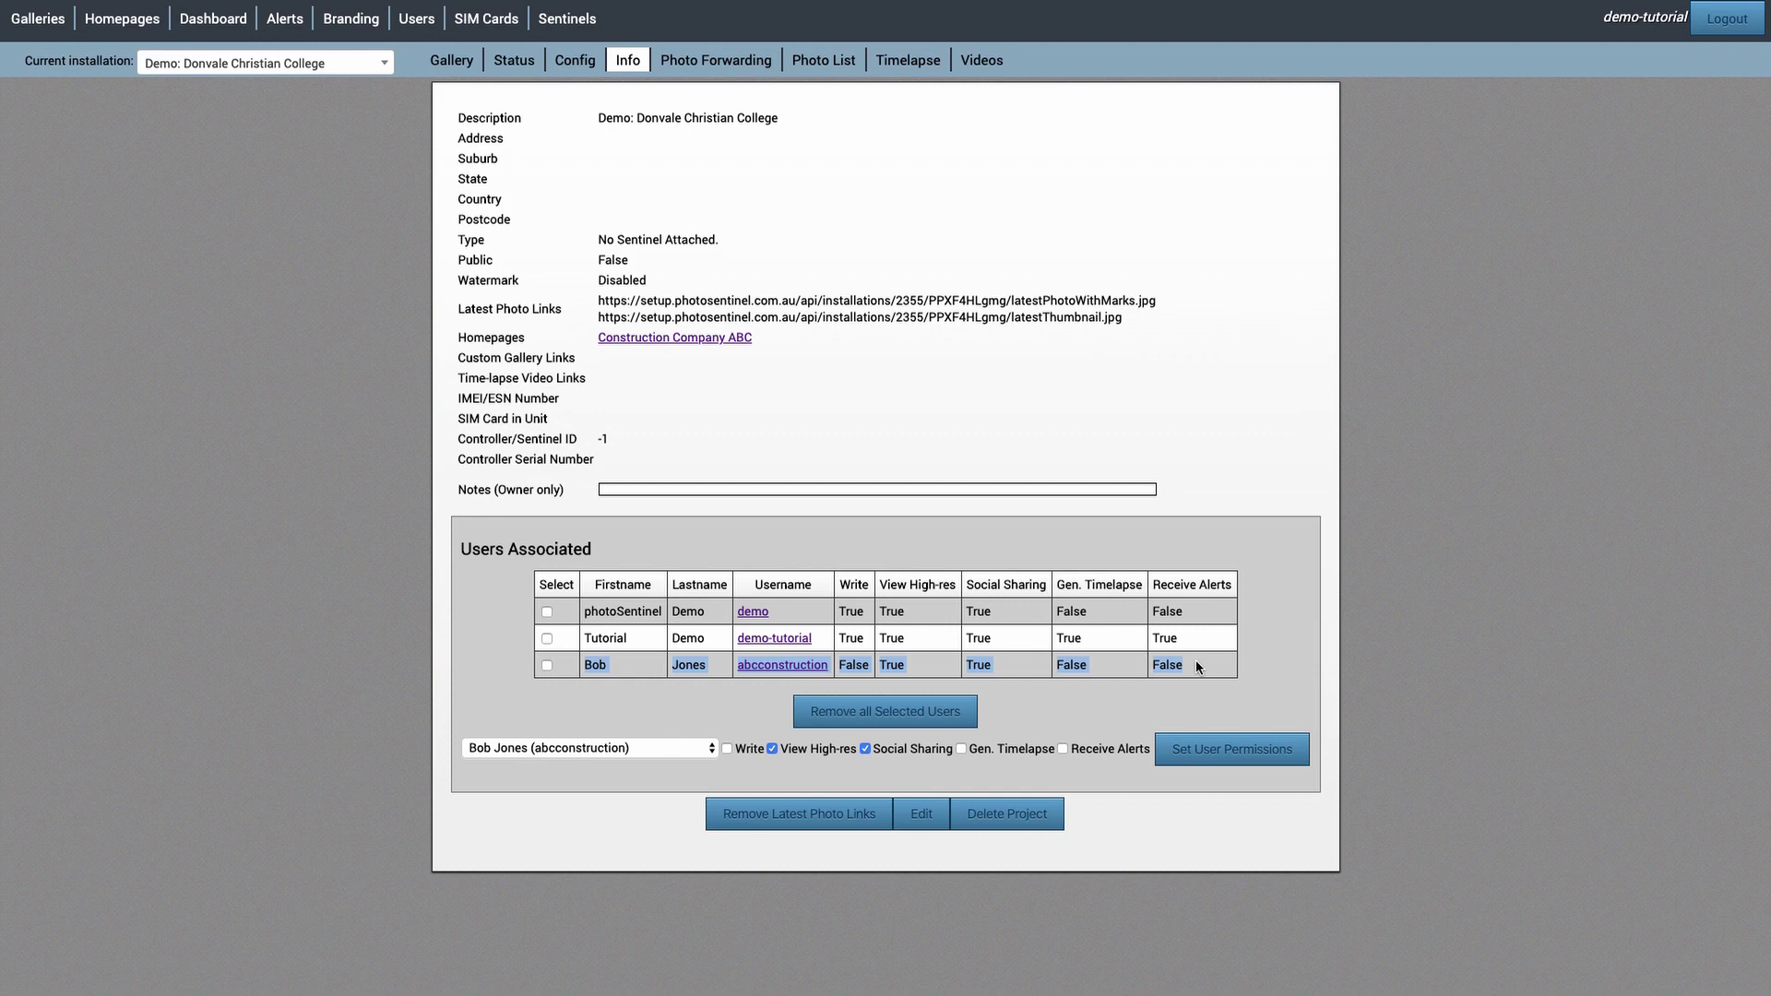
left_click(1197, 665)
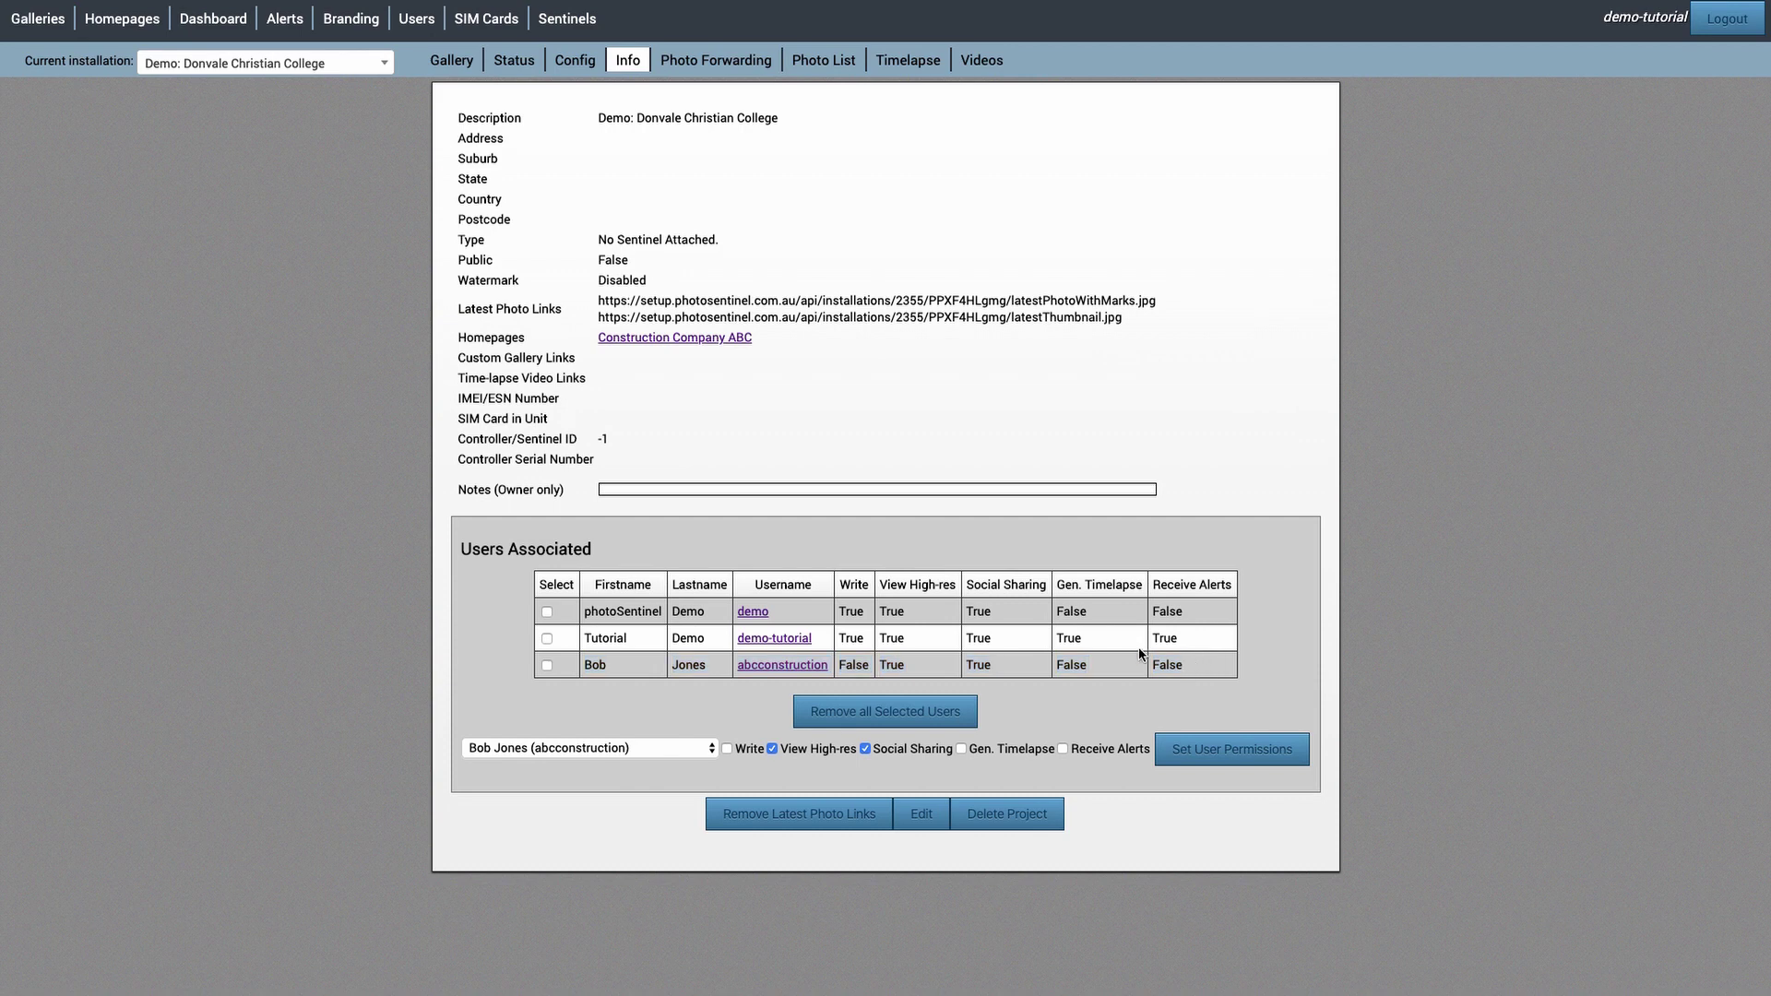
left_click(135, 31)
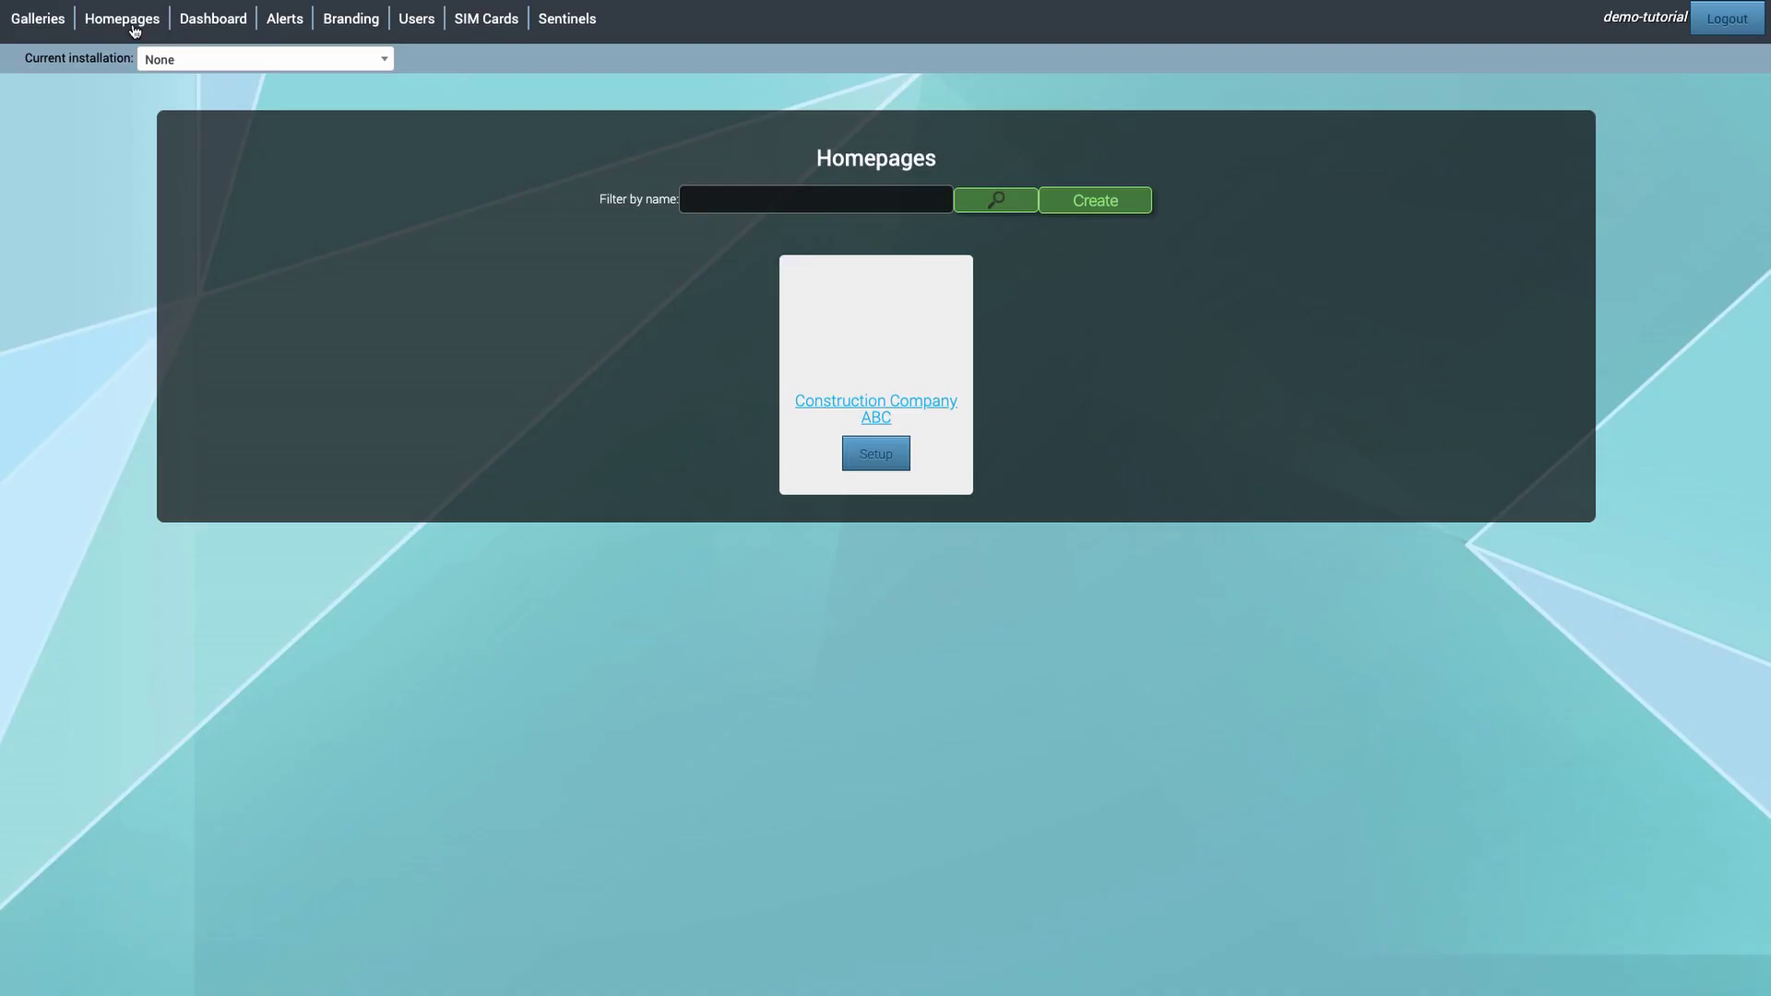
- Associate the client user with the Construction Company ABC homepage, leaving Can Write unticked
left_click(870, 464)
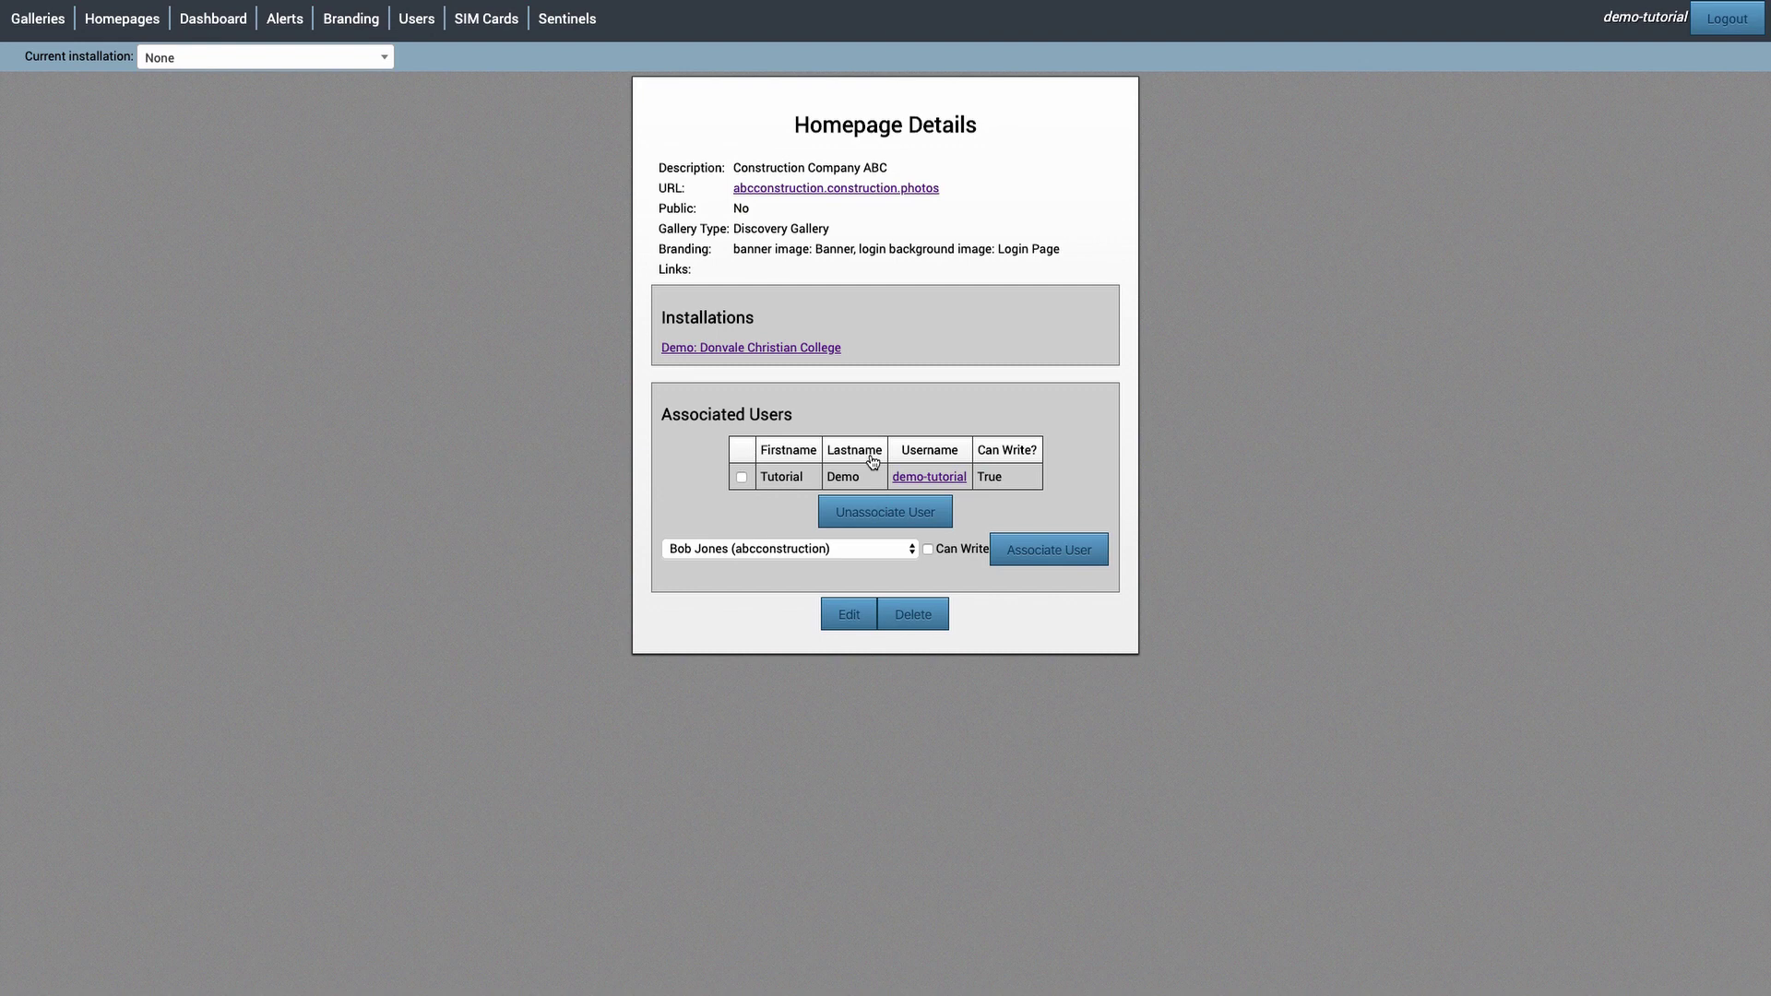
left_click(803, 549)
left_click(802, 550)
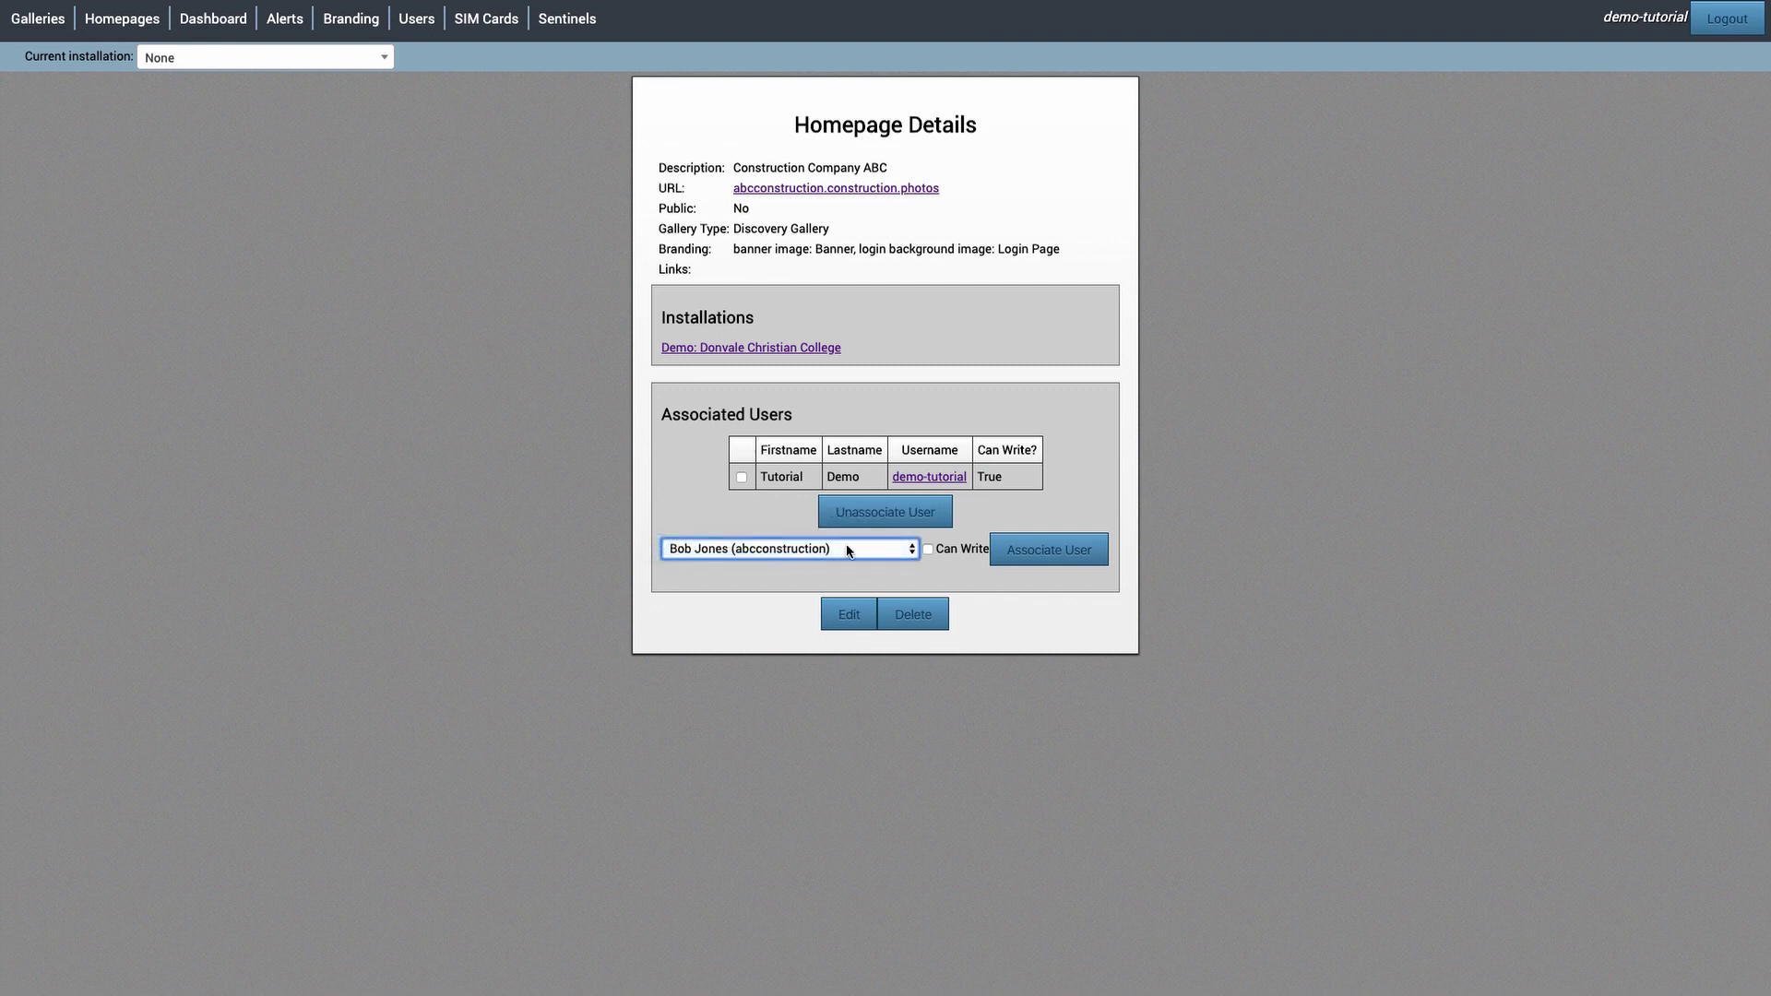
left_click(1069, 550)
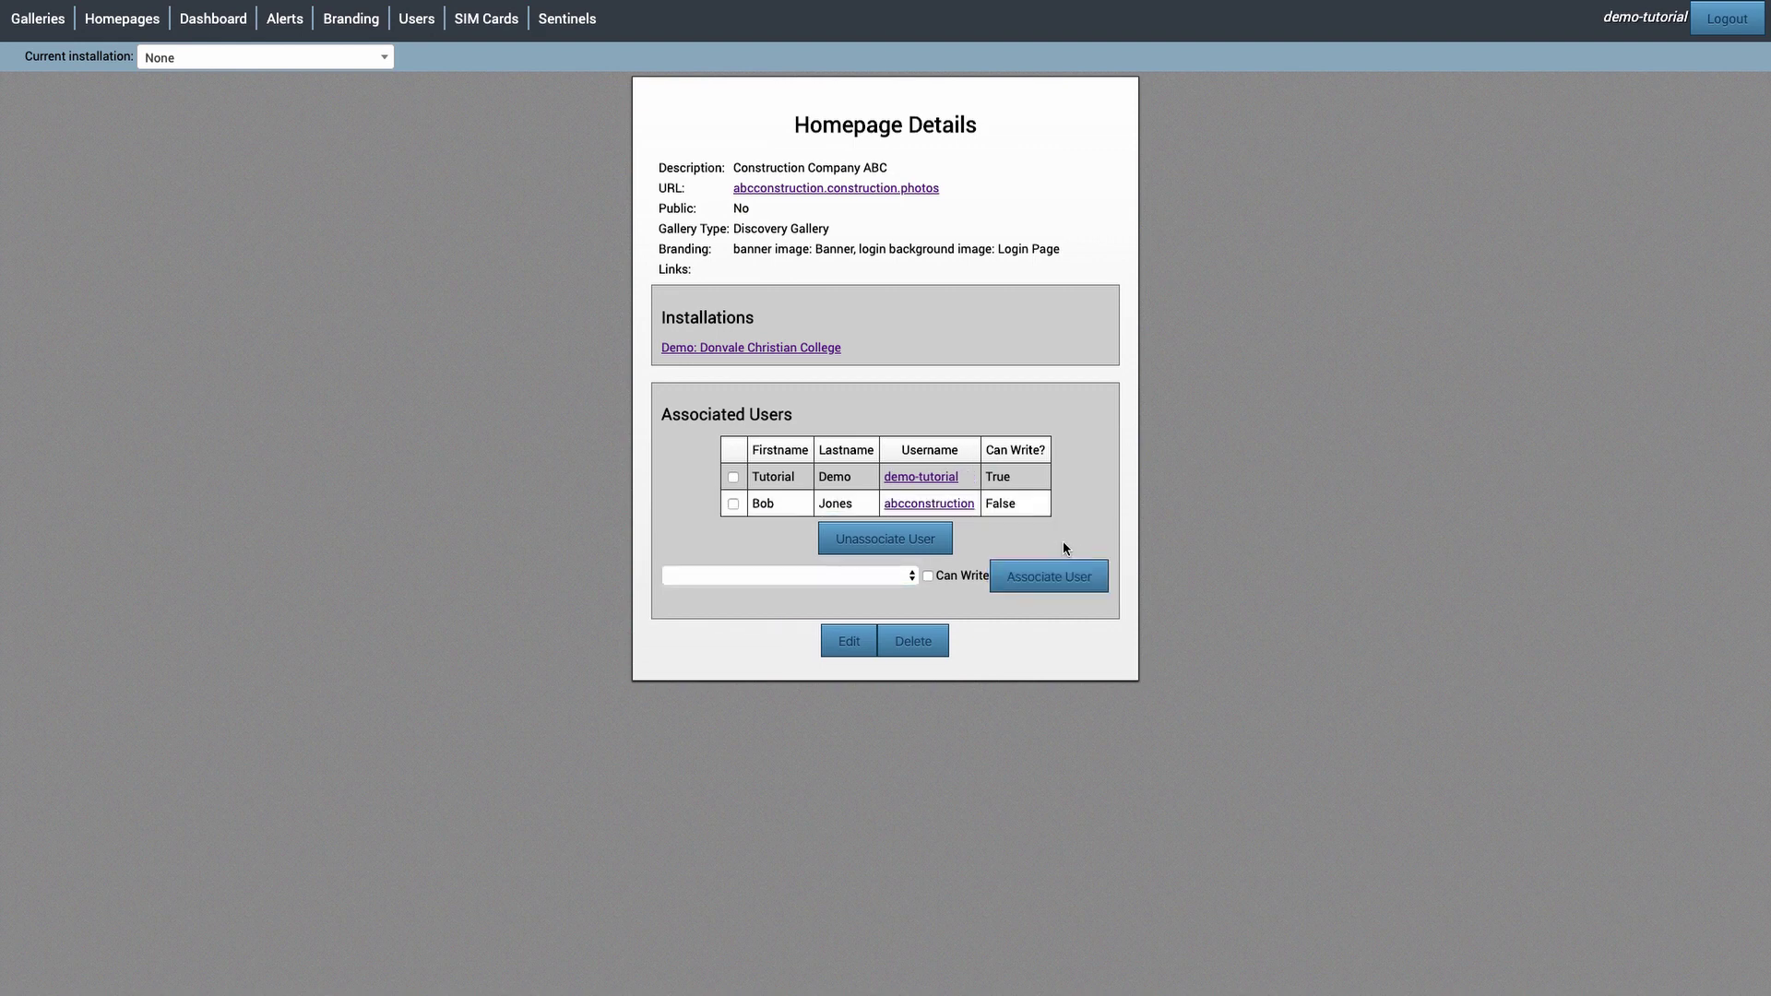
left_click_drag(751, 502, 1021, 513)
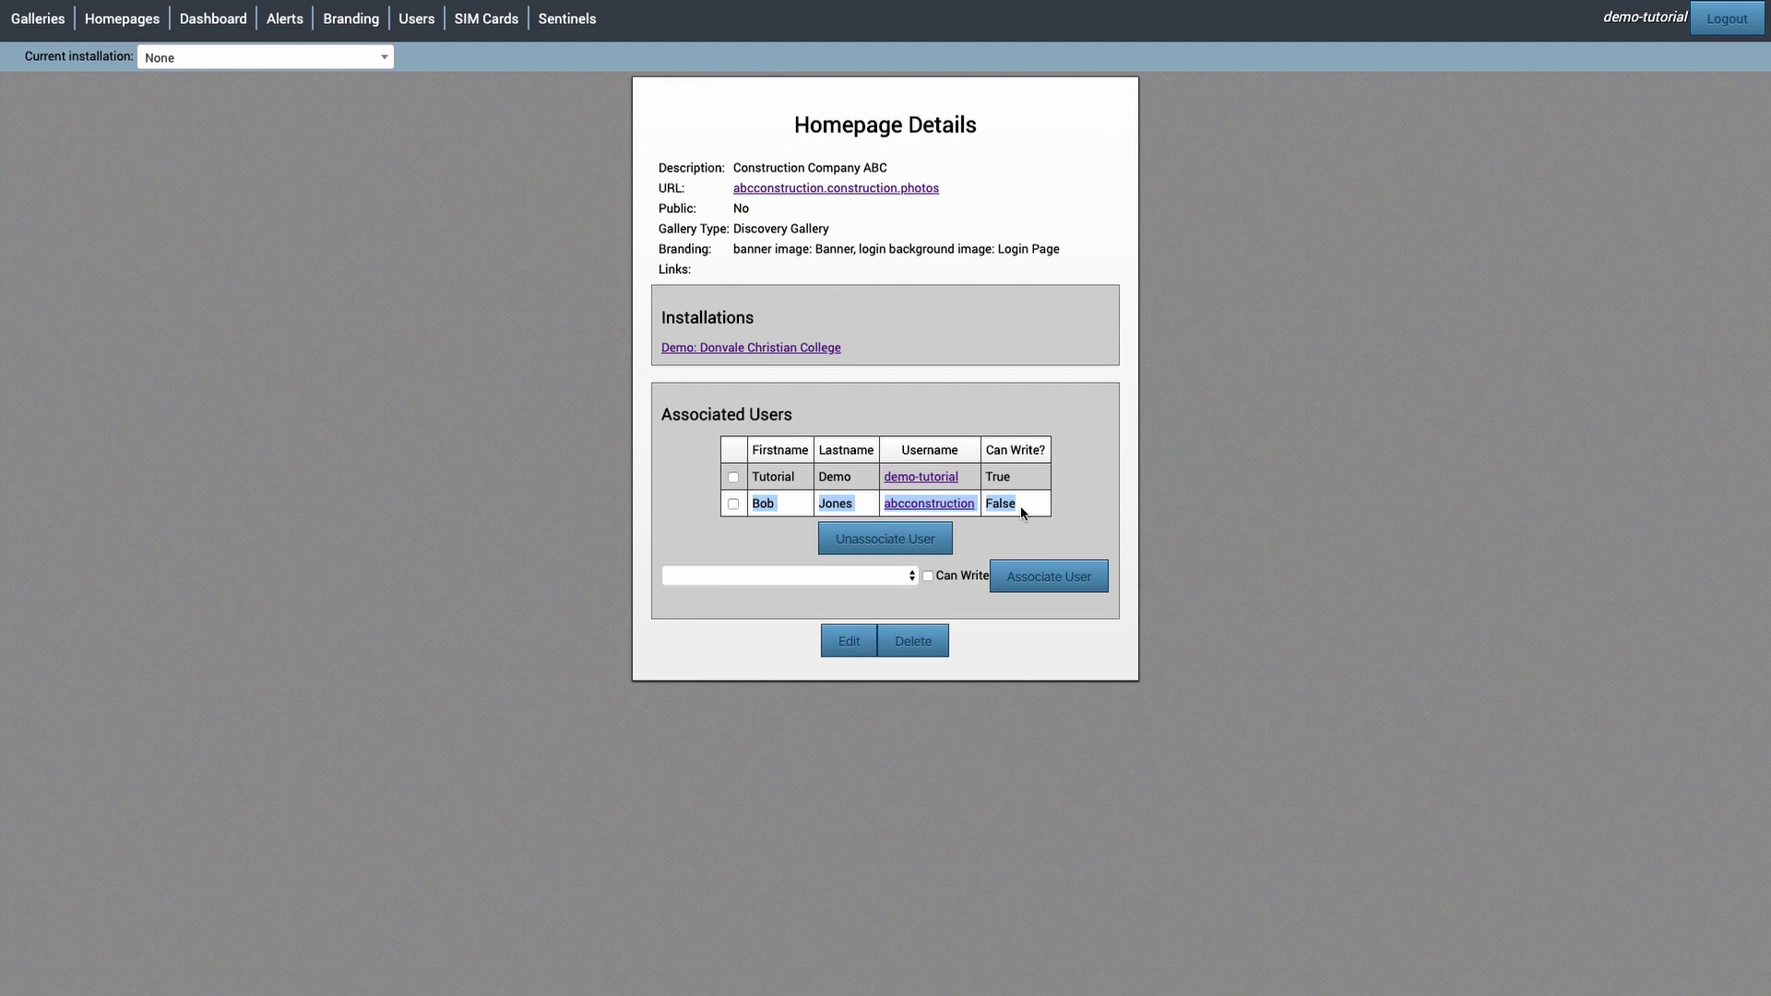
left_click(1022, 513)
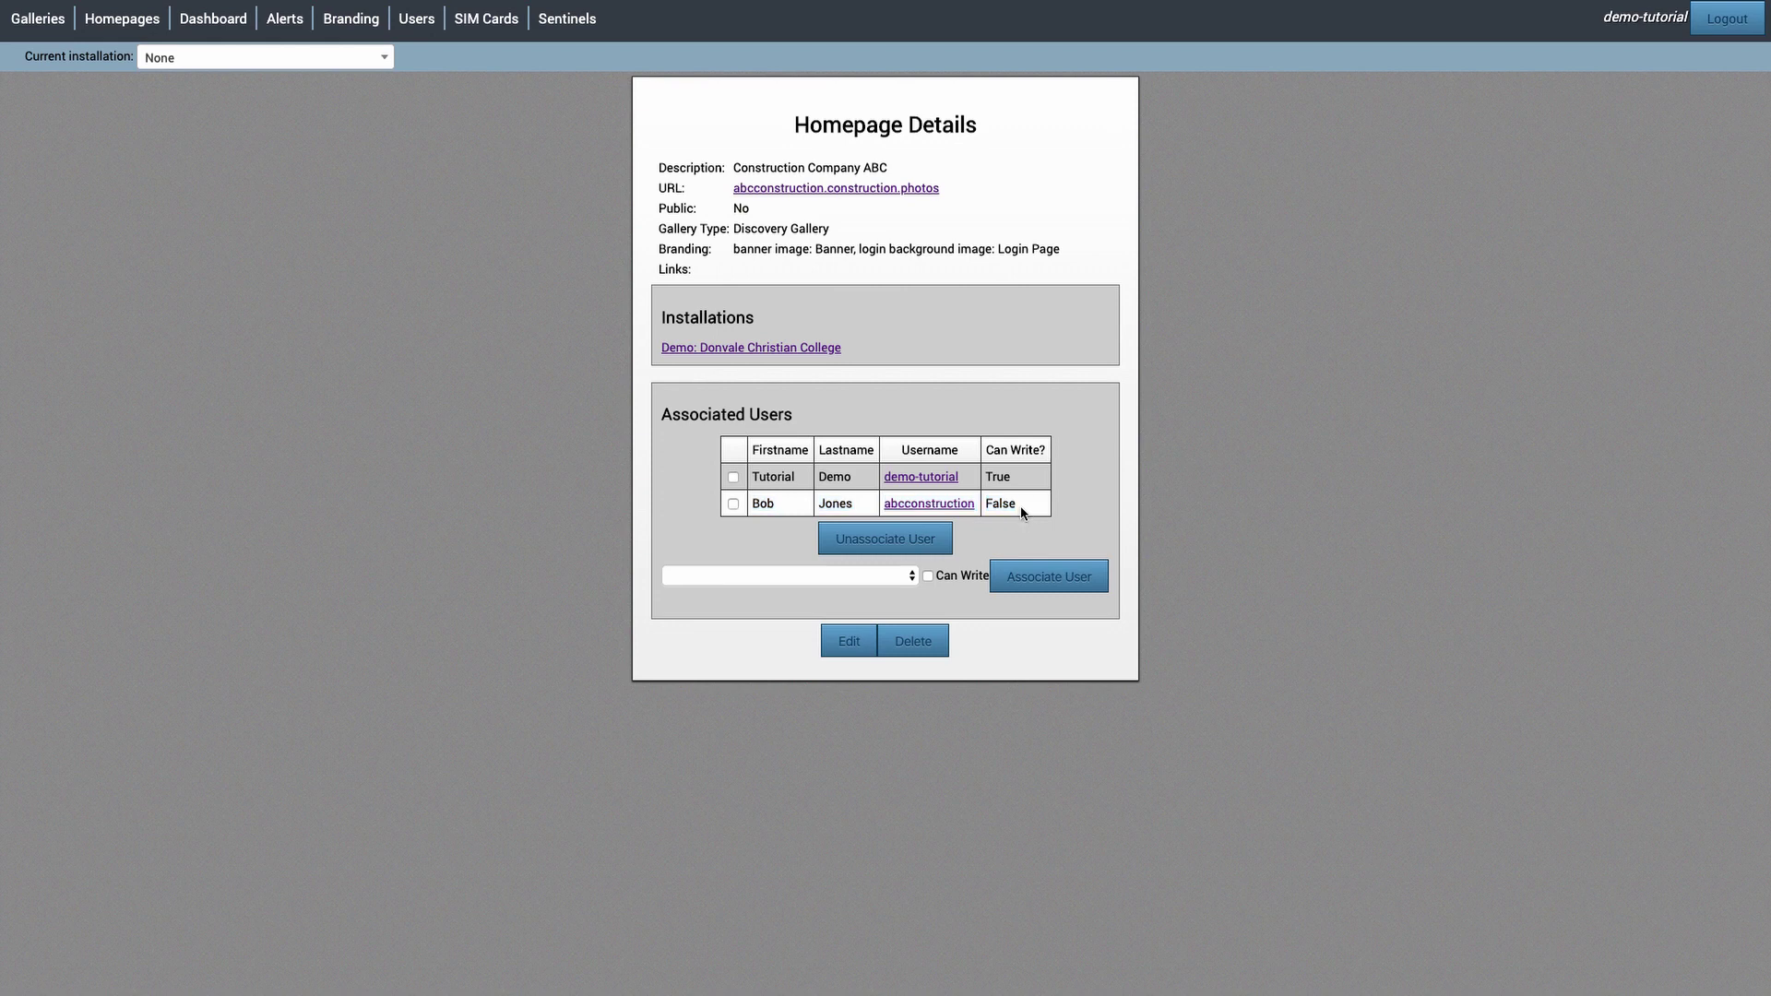
- Review the homepage's URL, linked installation and user, then open its Skyplex login page
left_click_drag(733, 188, 975, 190)
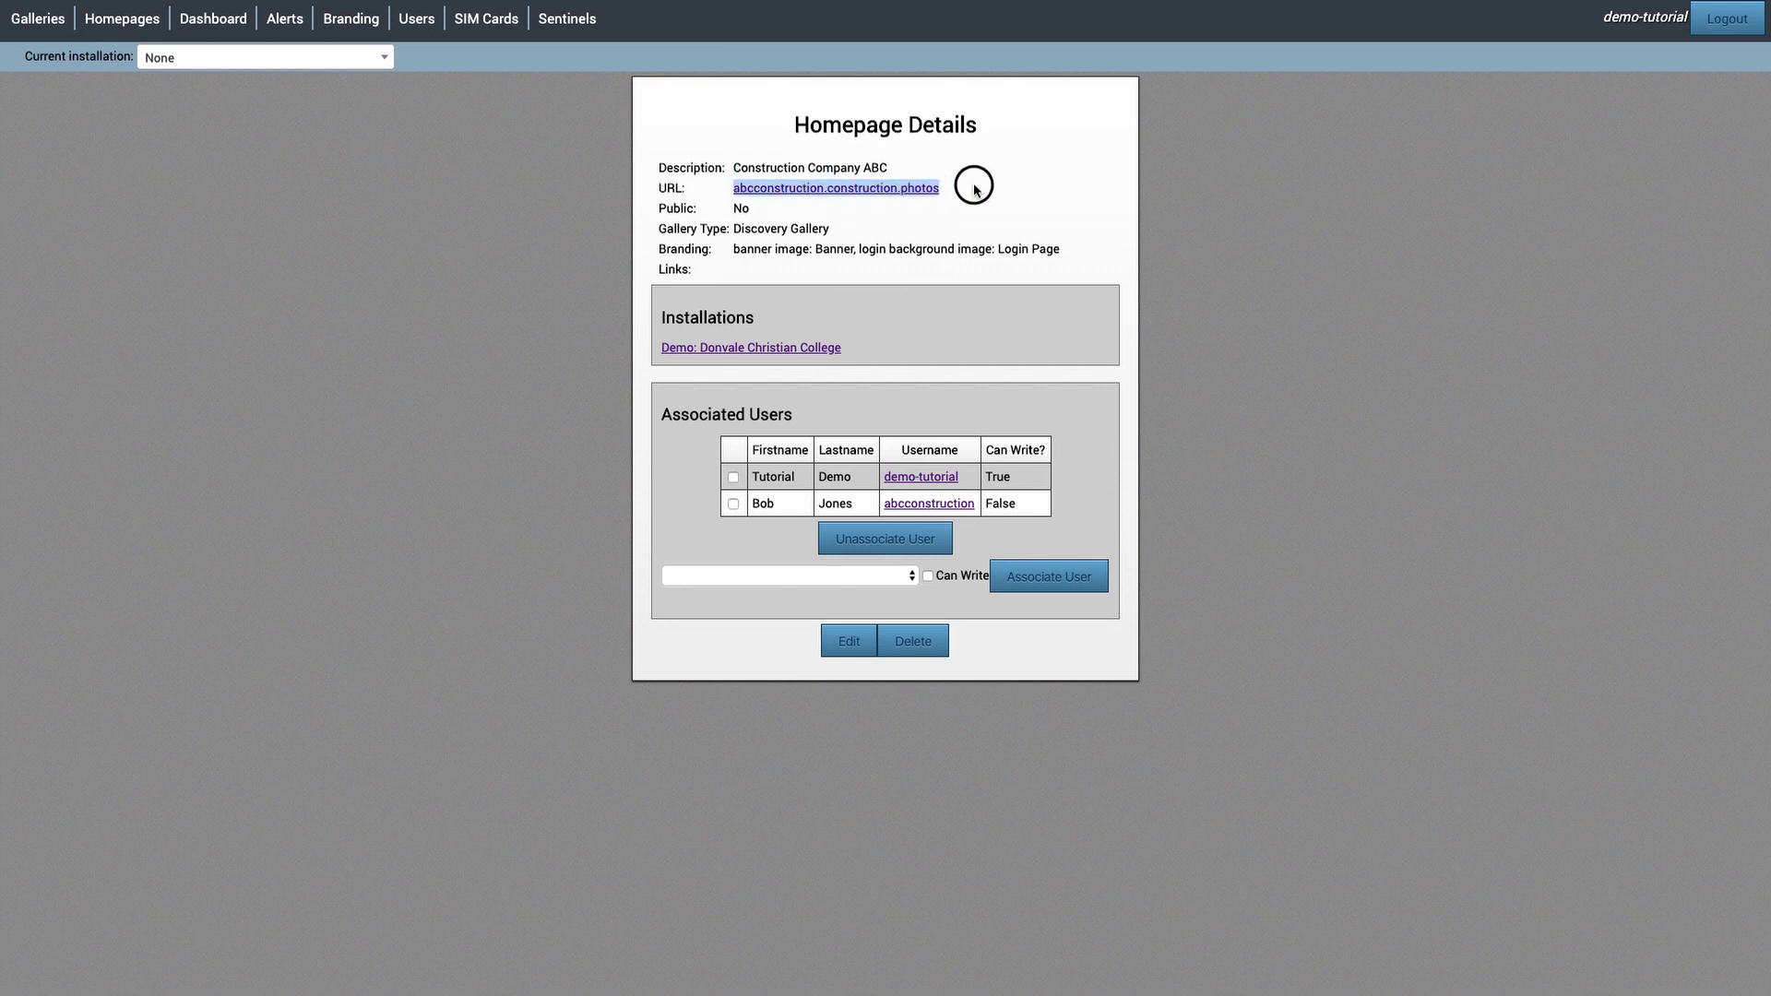
left_click_drag(663, 315, 890, 345)
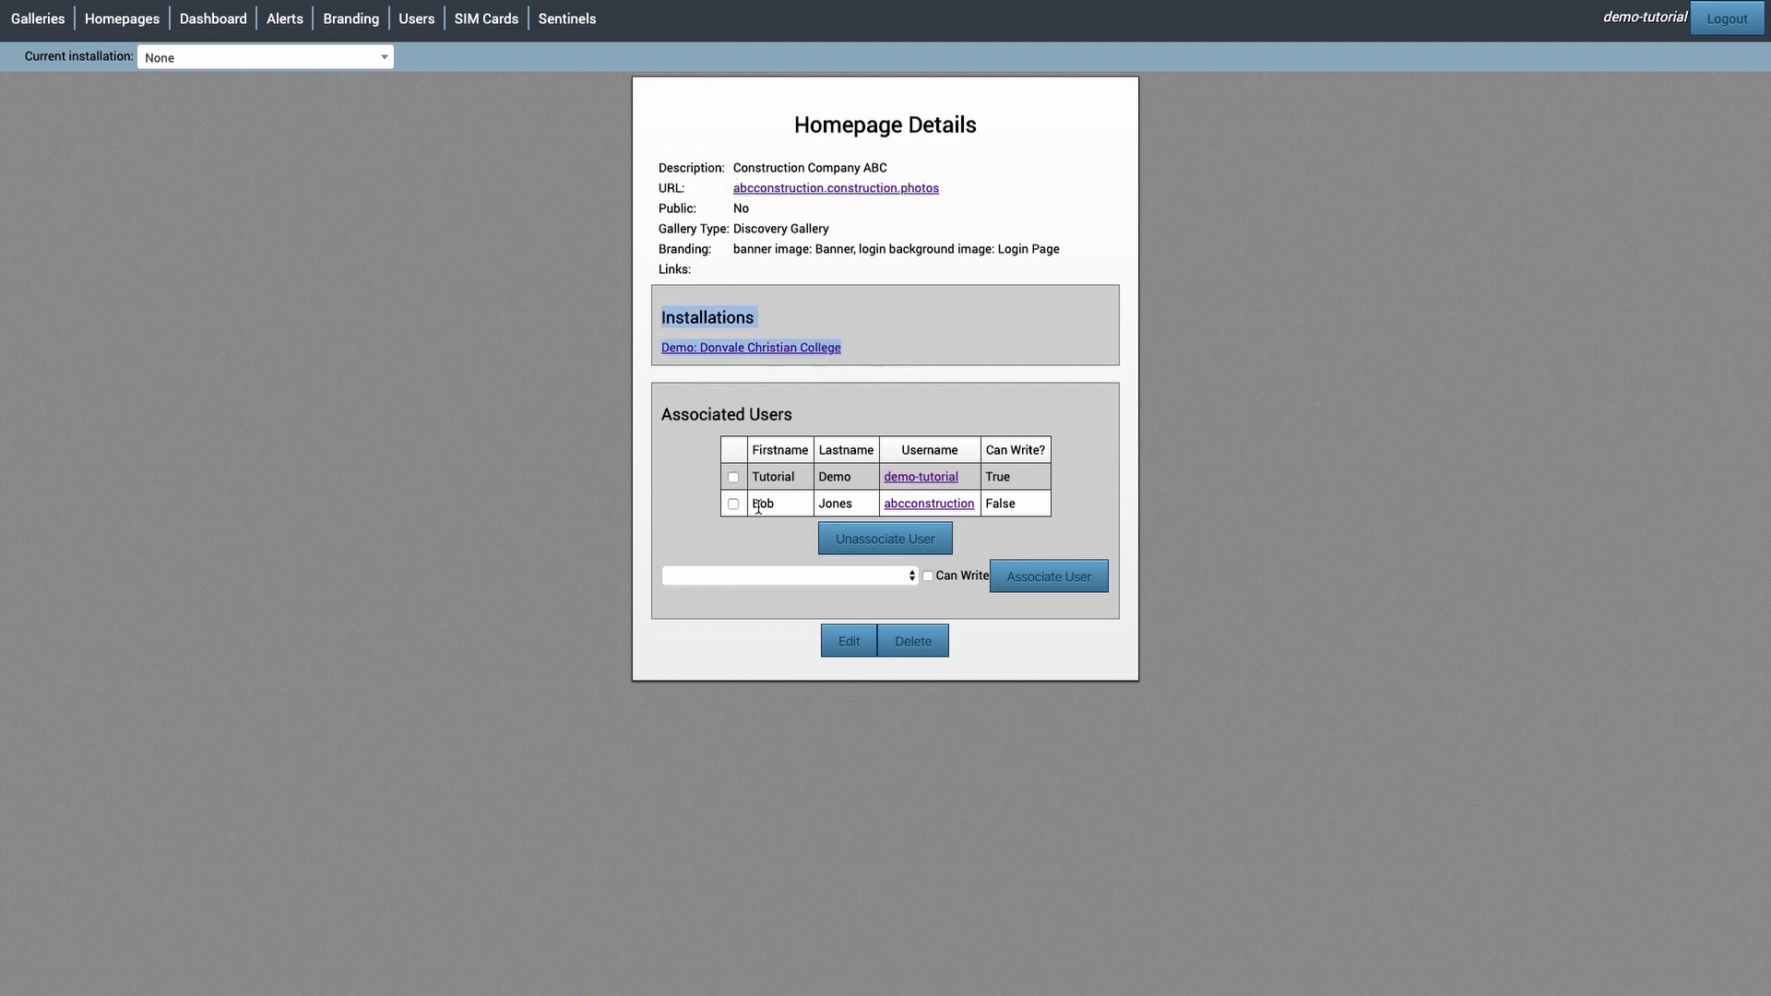
left_click_drag(752, 505, 1028, 506)
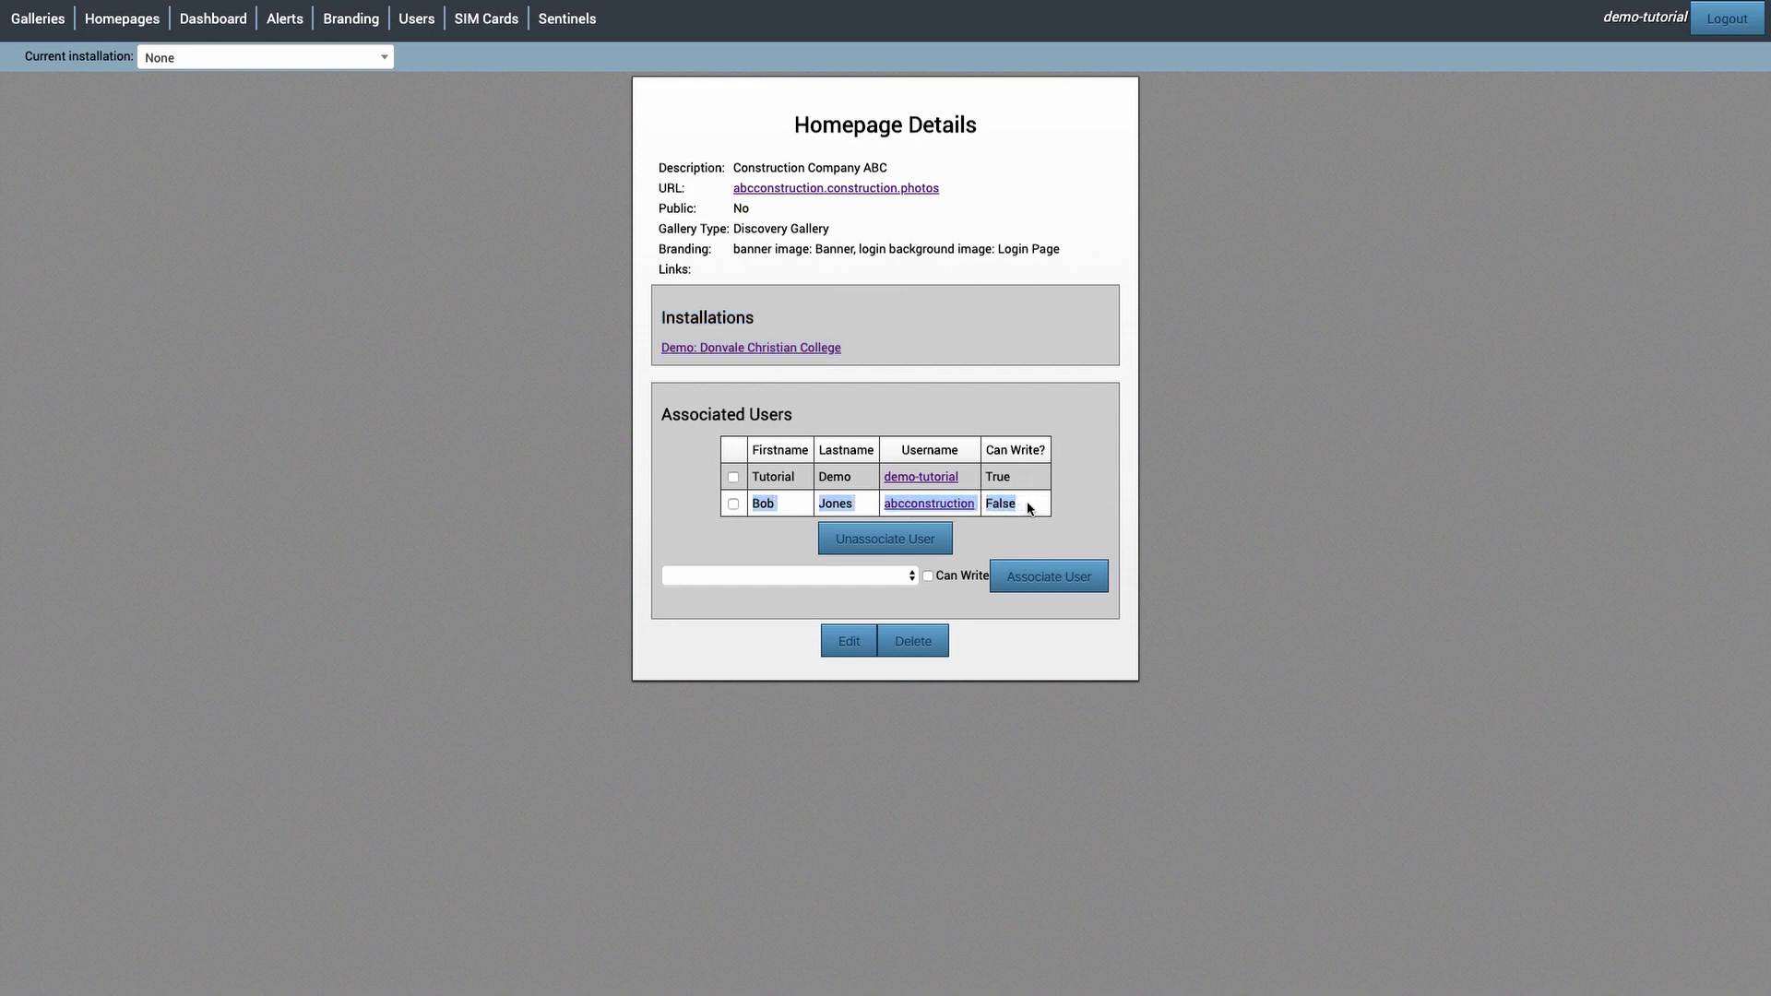
left_click(1027, 503)
left_click(854, 190)
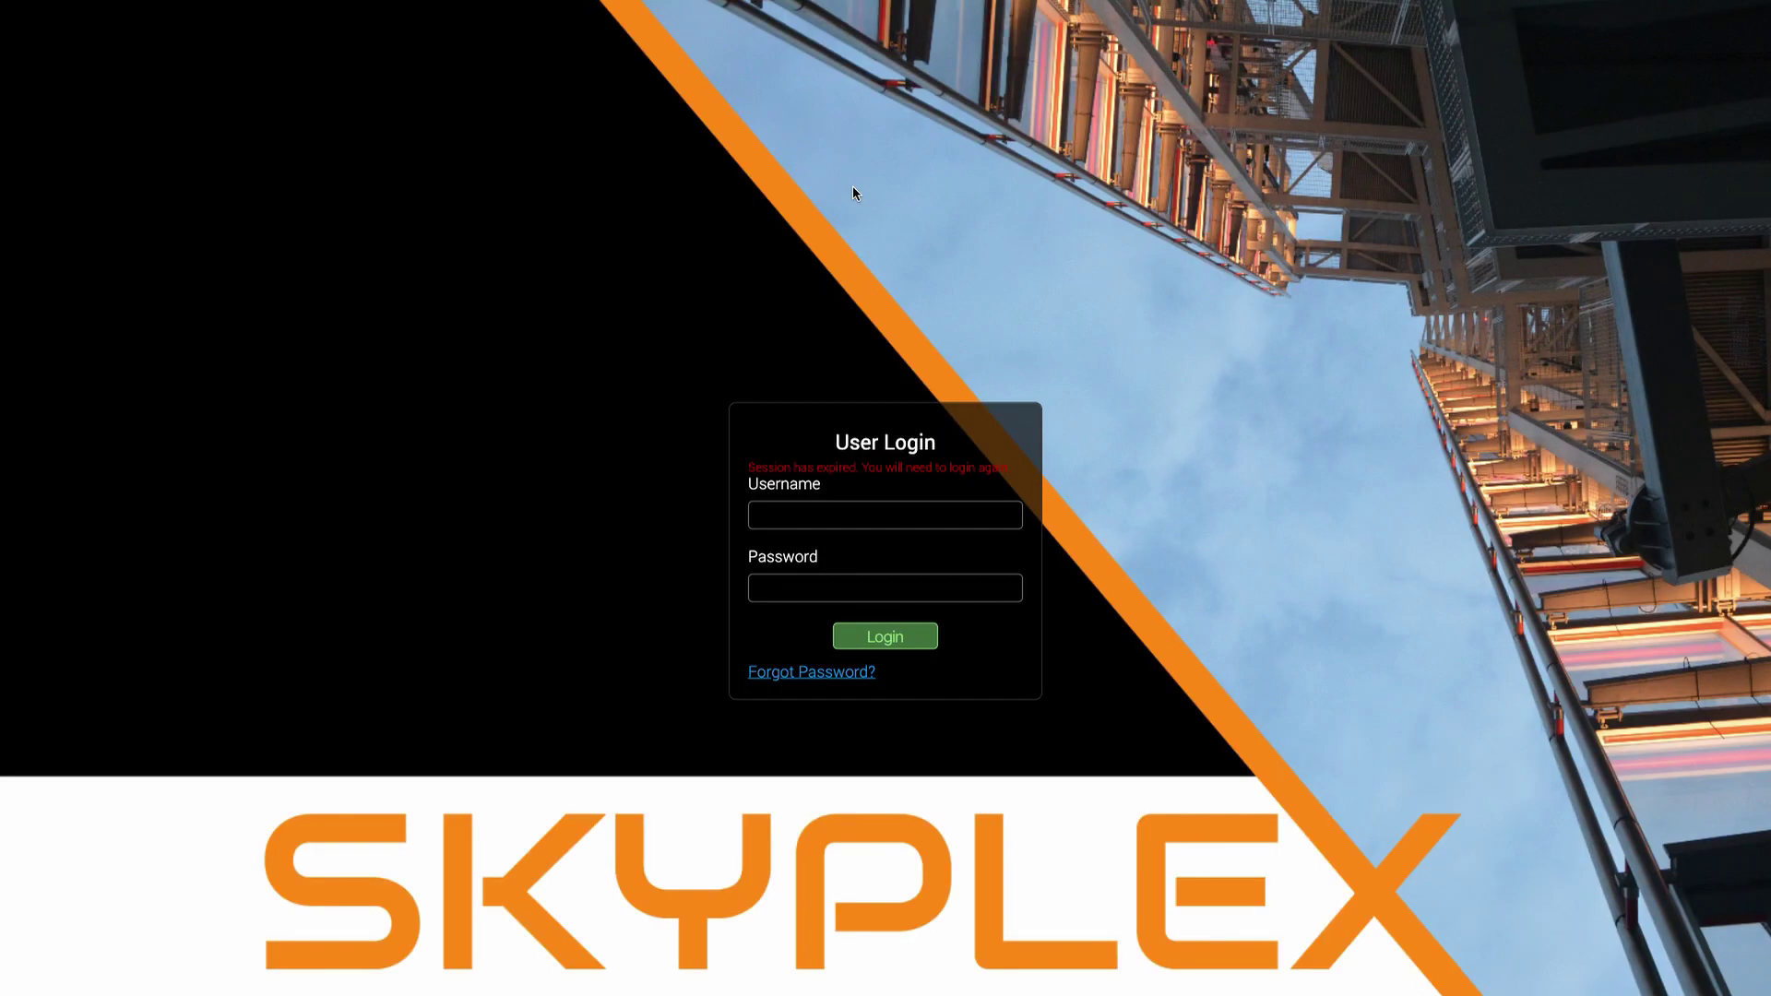
- Log in to the Skyplex gallery with the client's username and password
left_click(846, 512)
type("abcconstruction")
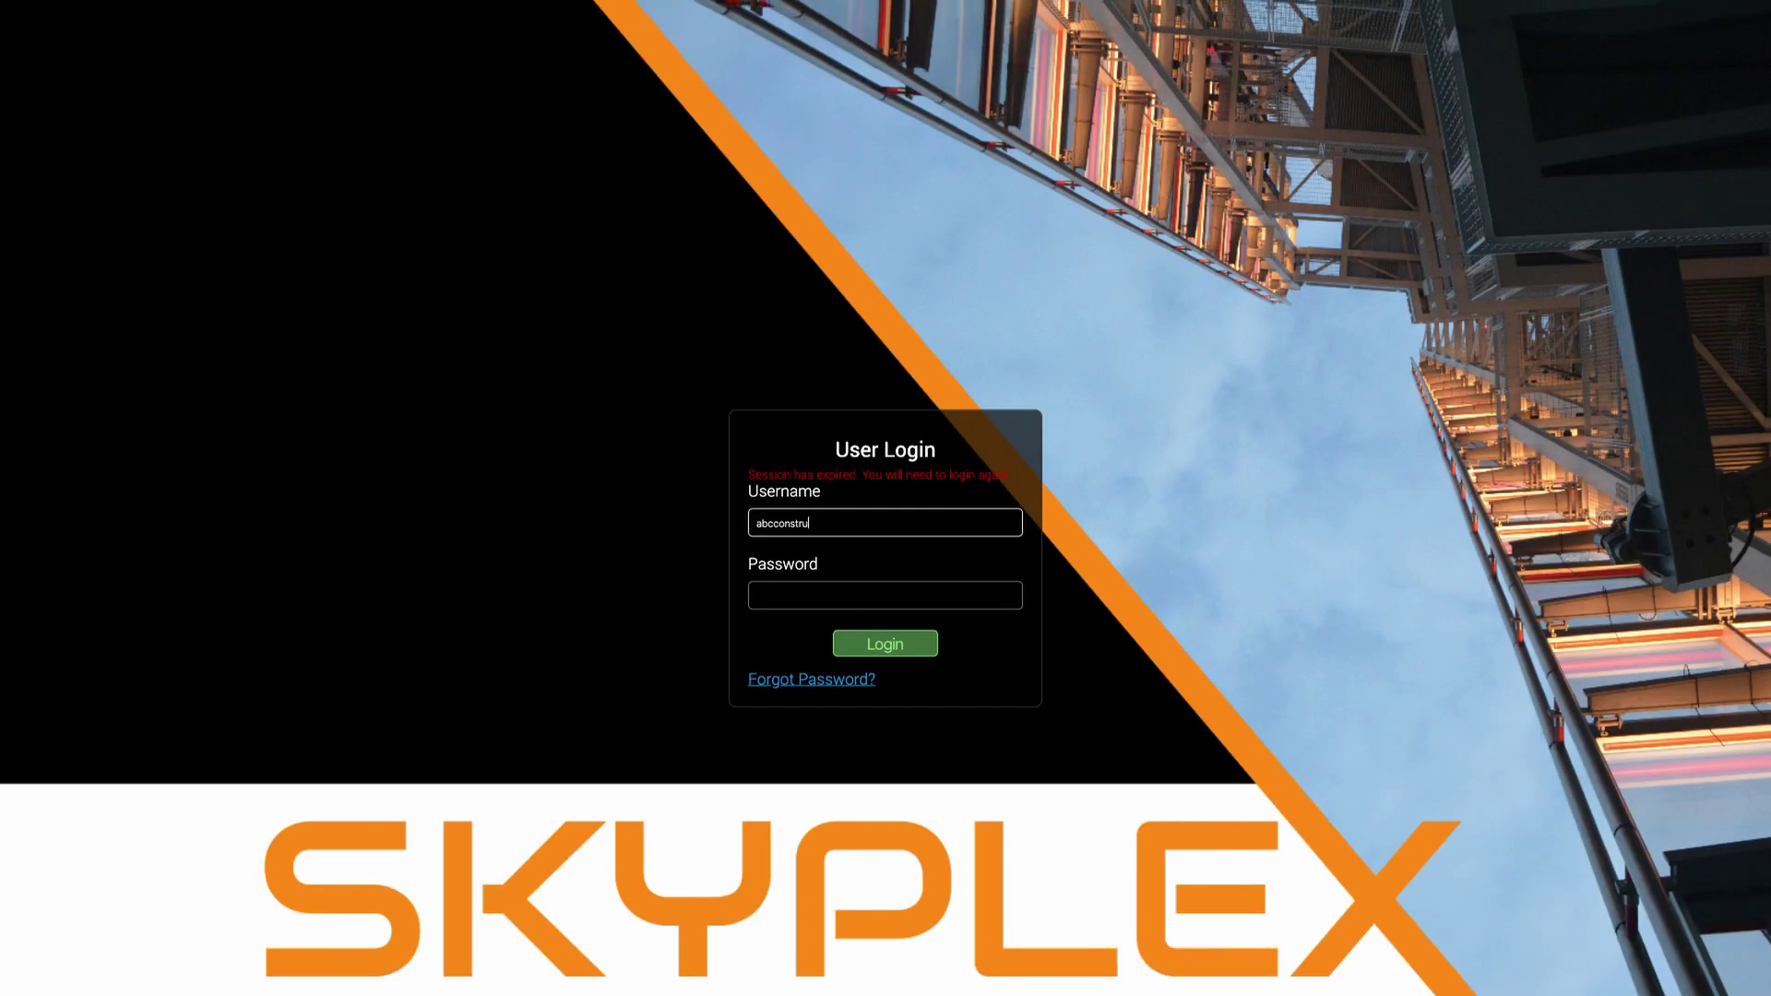
key("Tab")
type("••••••••••")
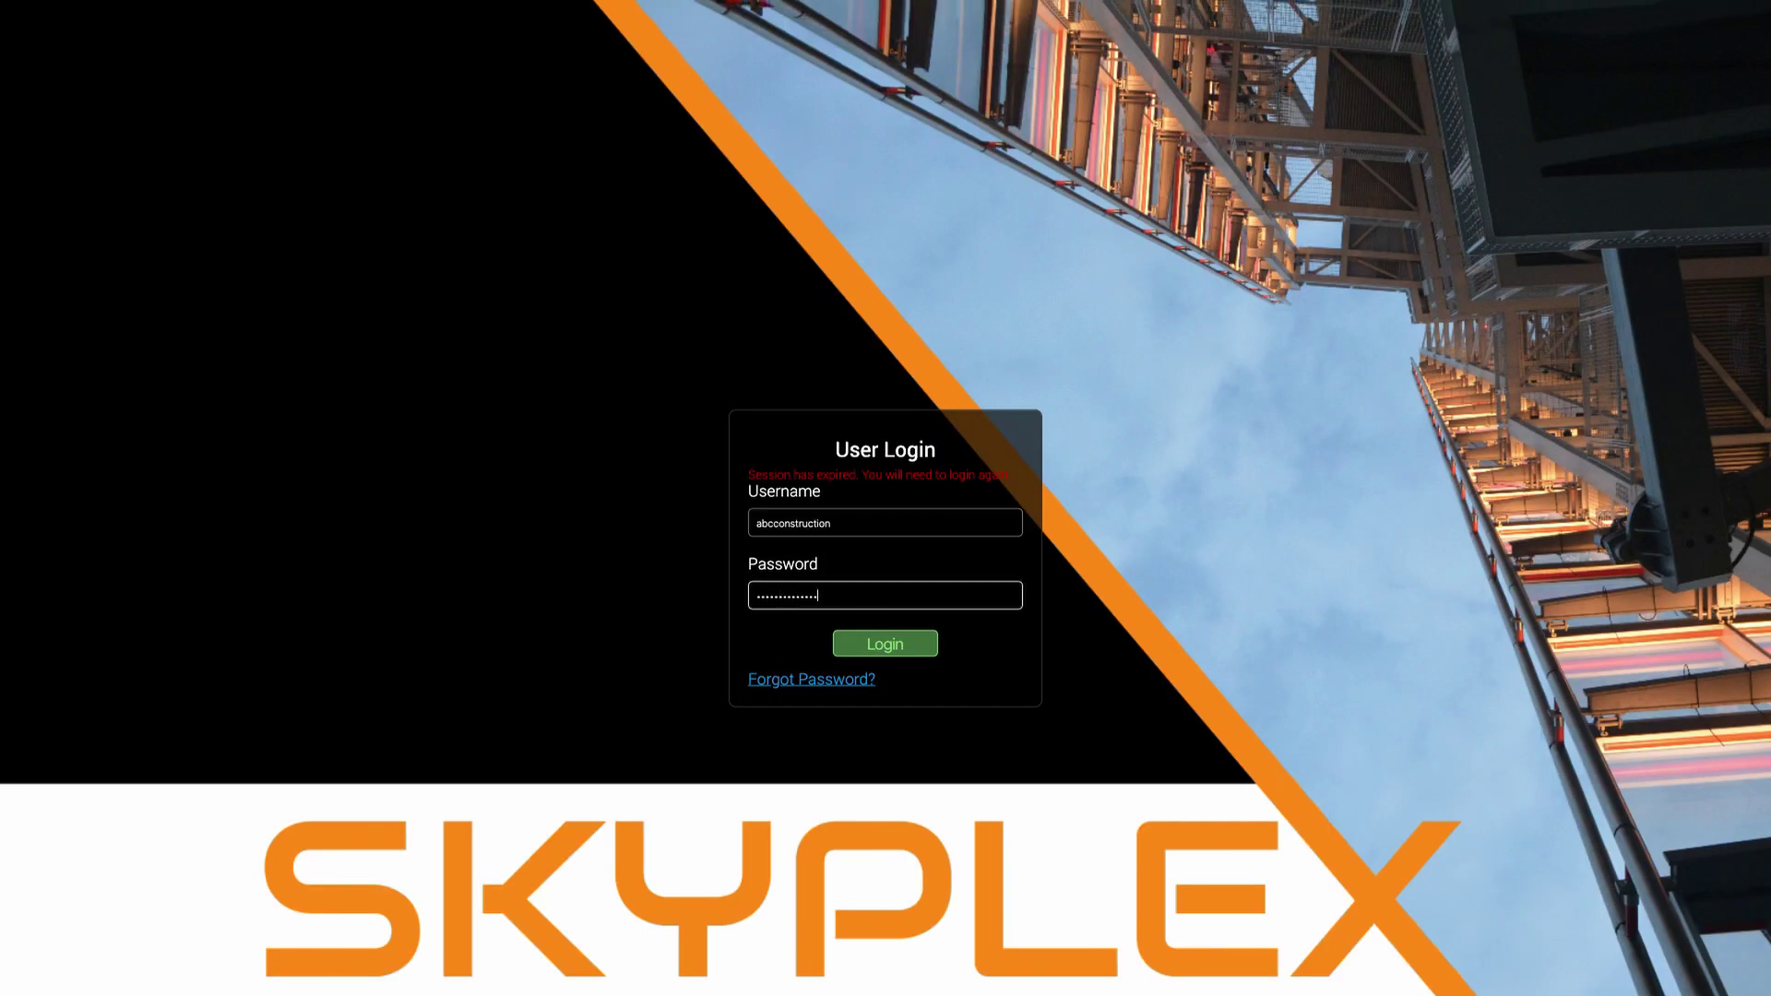
key("Return")
- Browse the Donvale Christian College photos at 12:16 PM, 12:06 PM, then 11:36 AM
scroll(1316, 412, "down", 1)
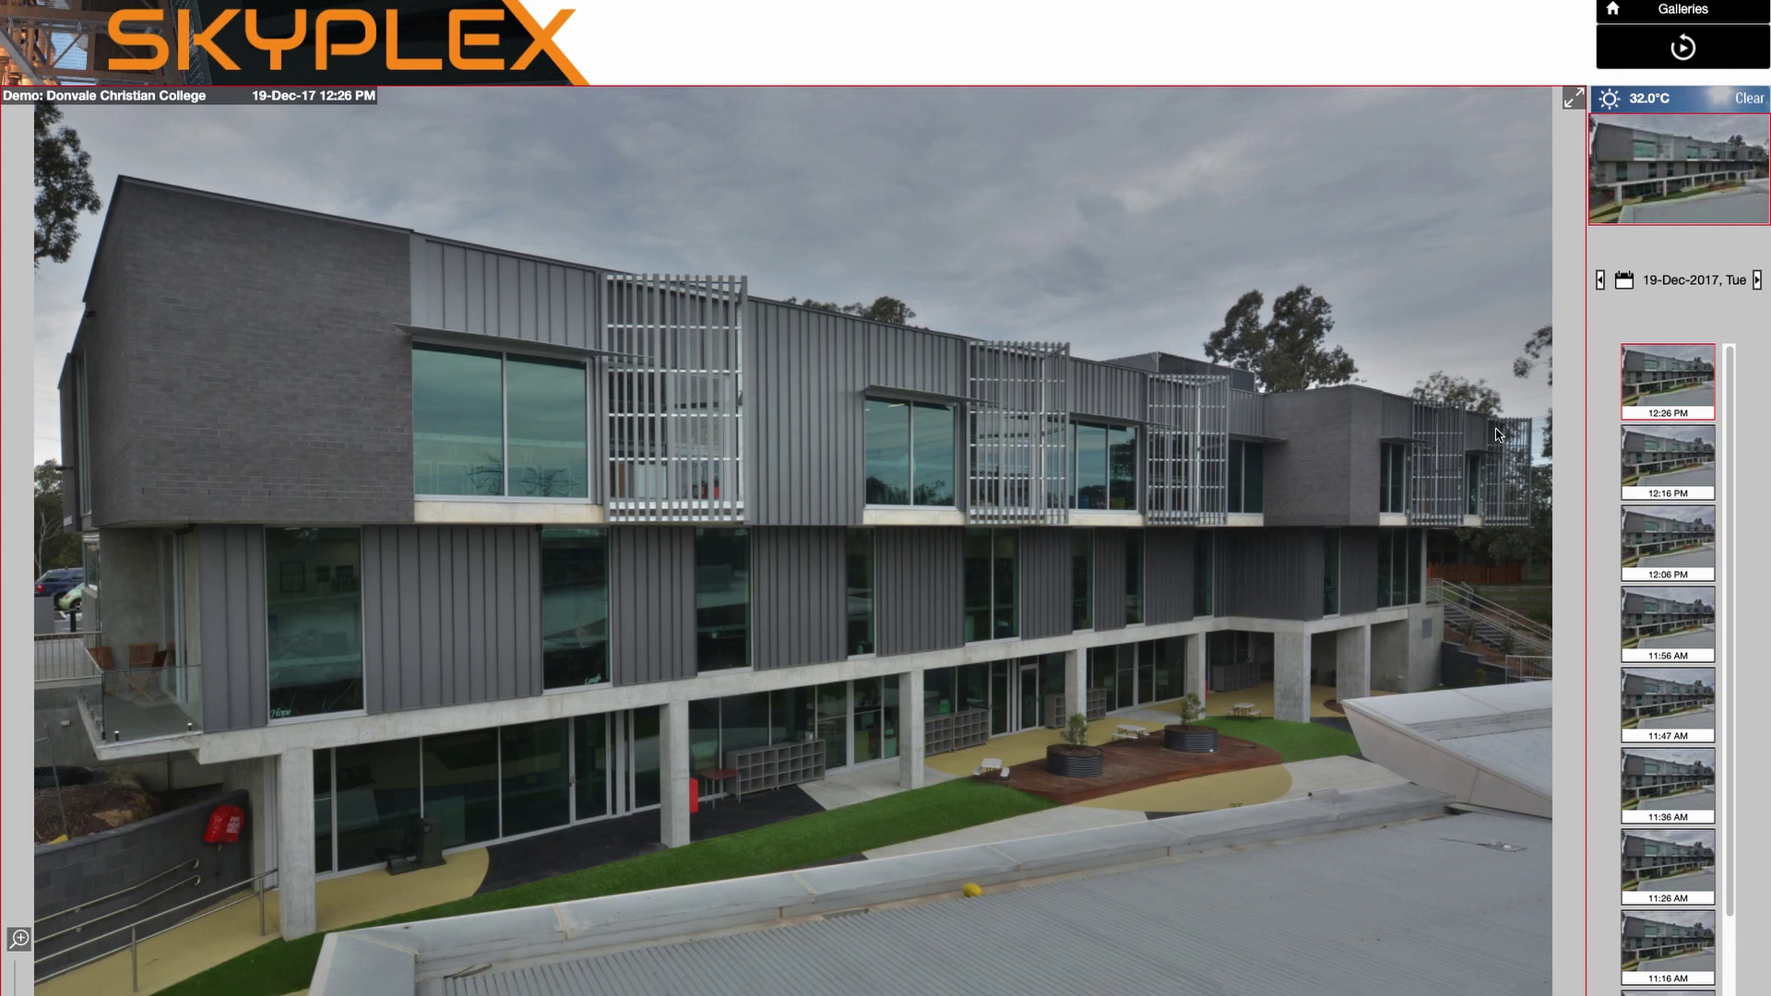
left_click(1652, 478)
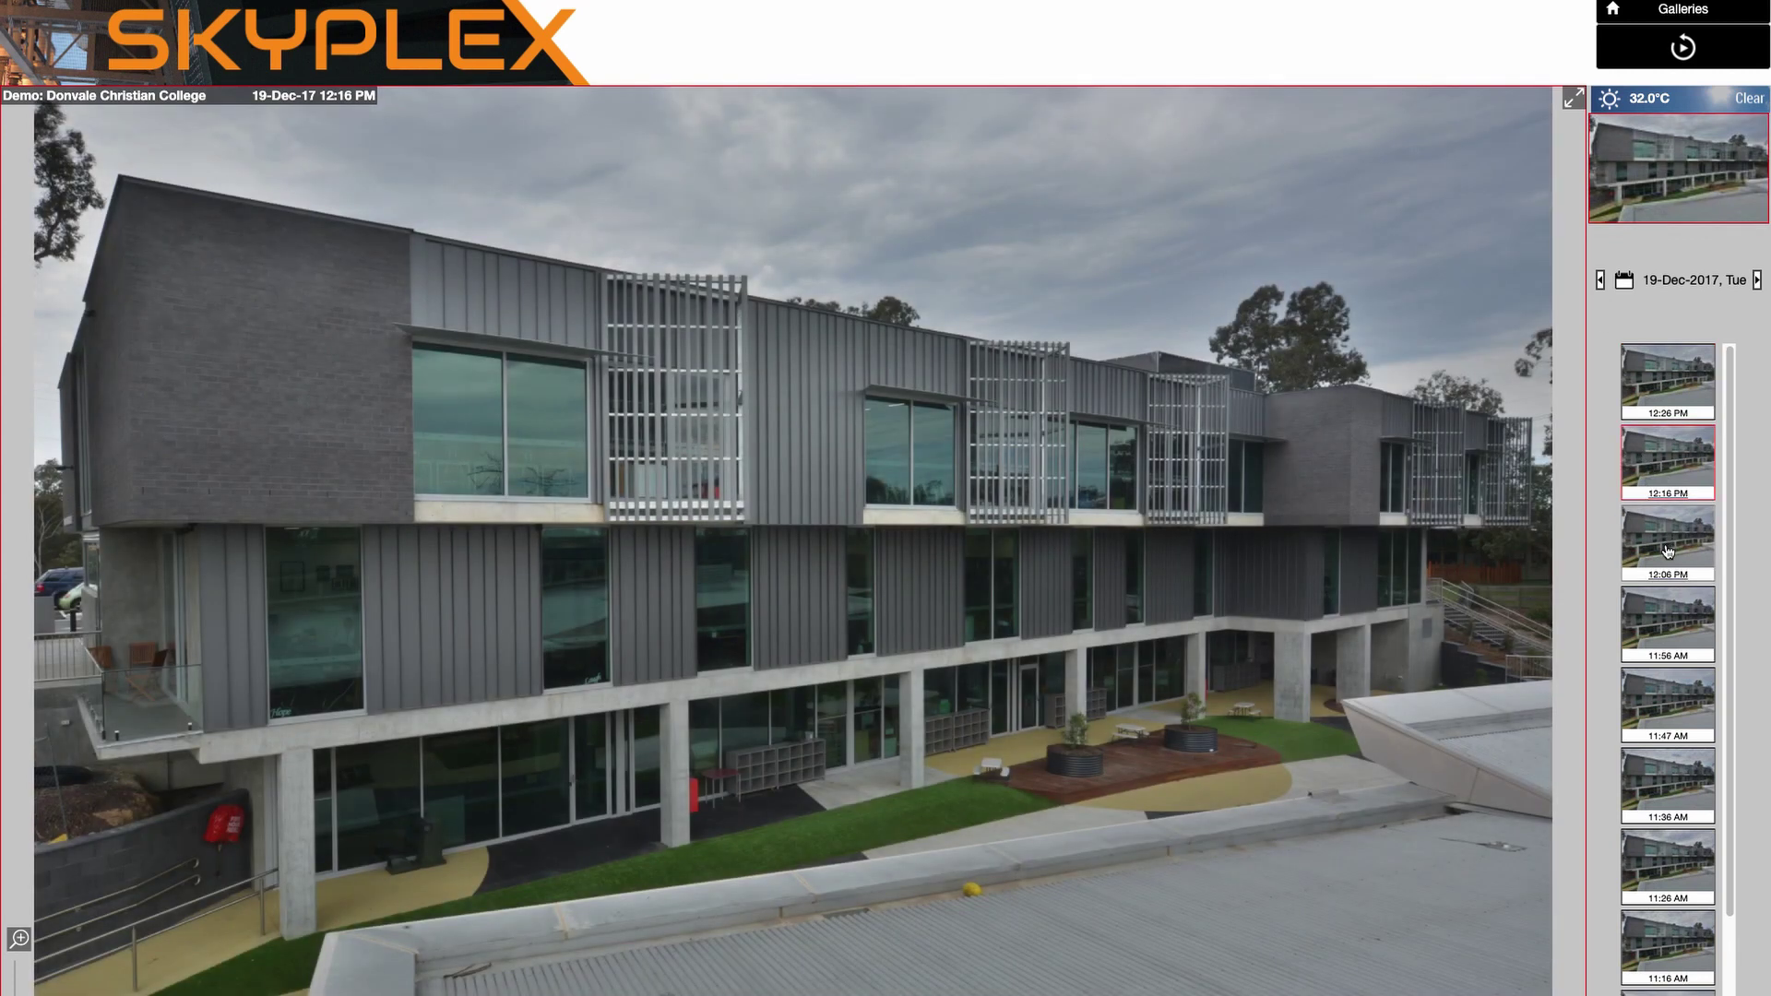
left_click(1668, 551)
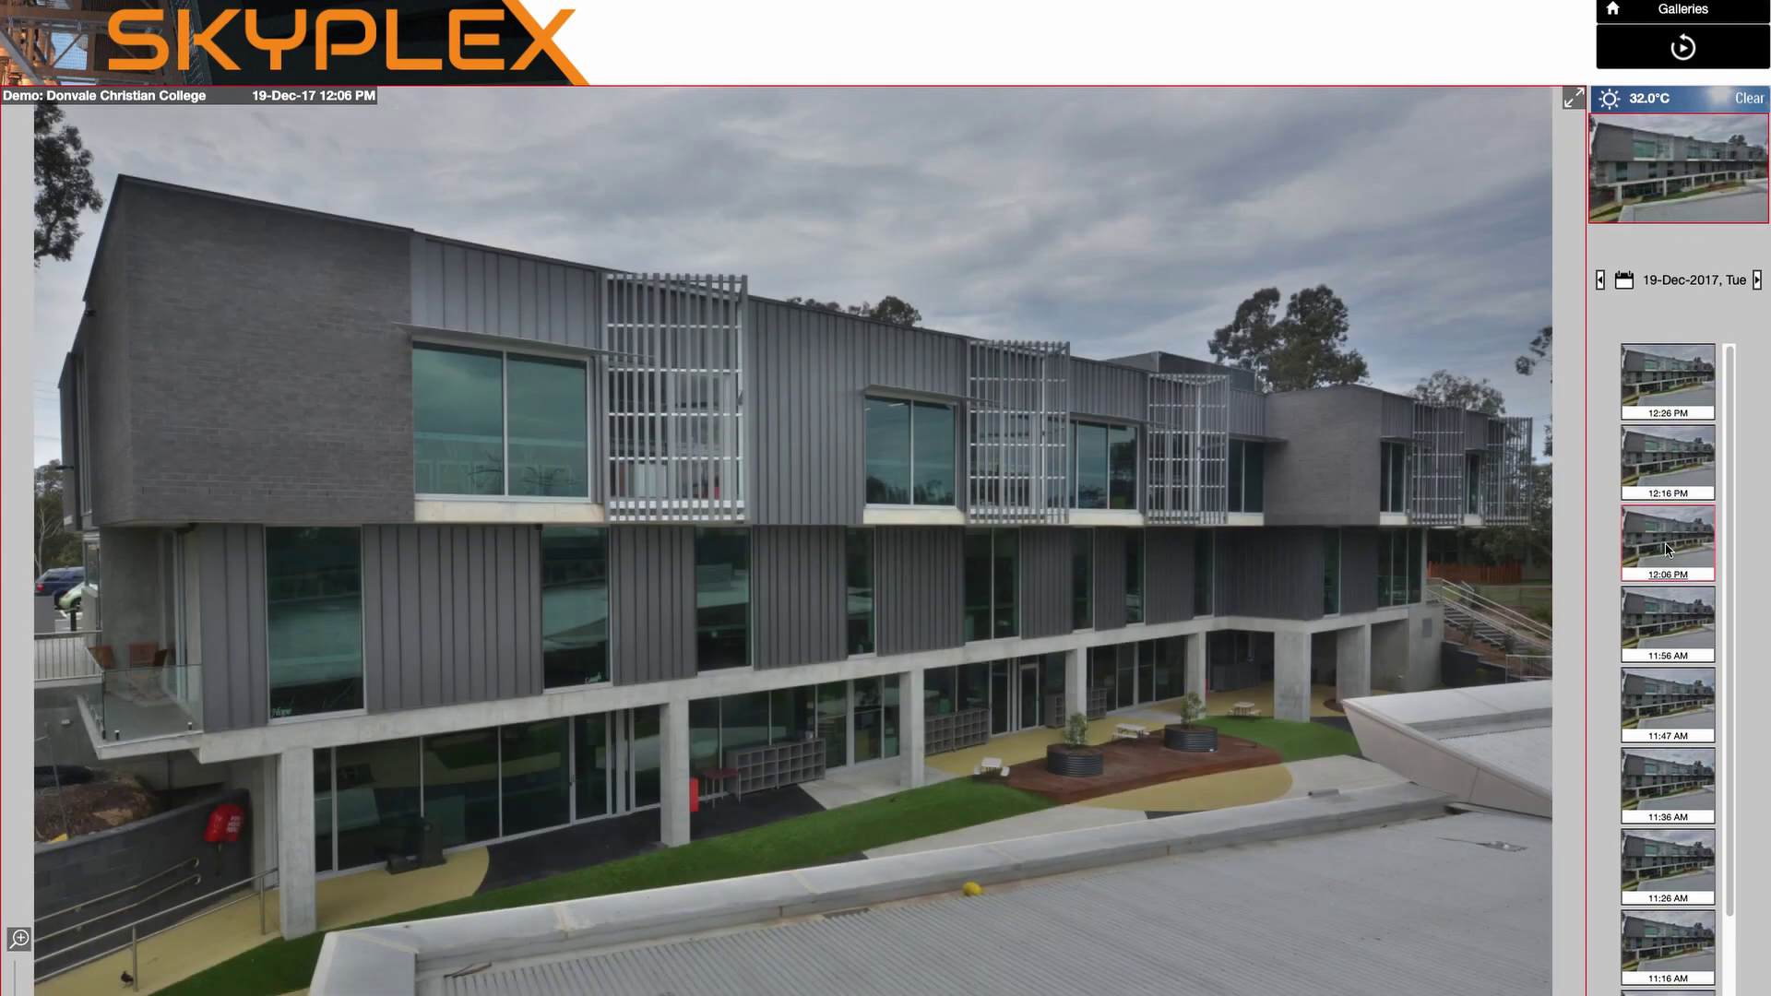
left_click(1667, 784)
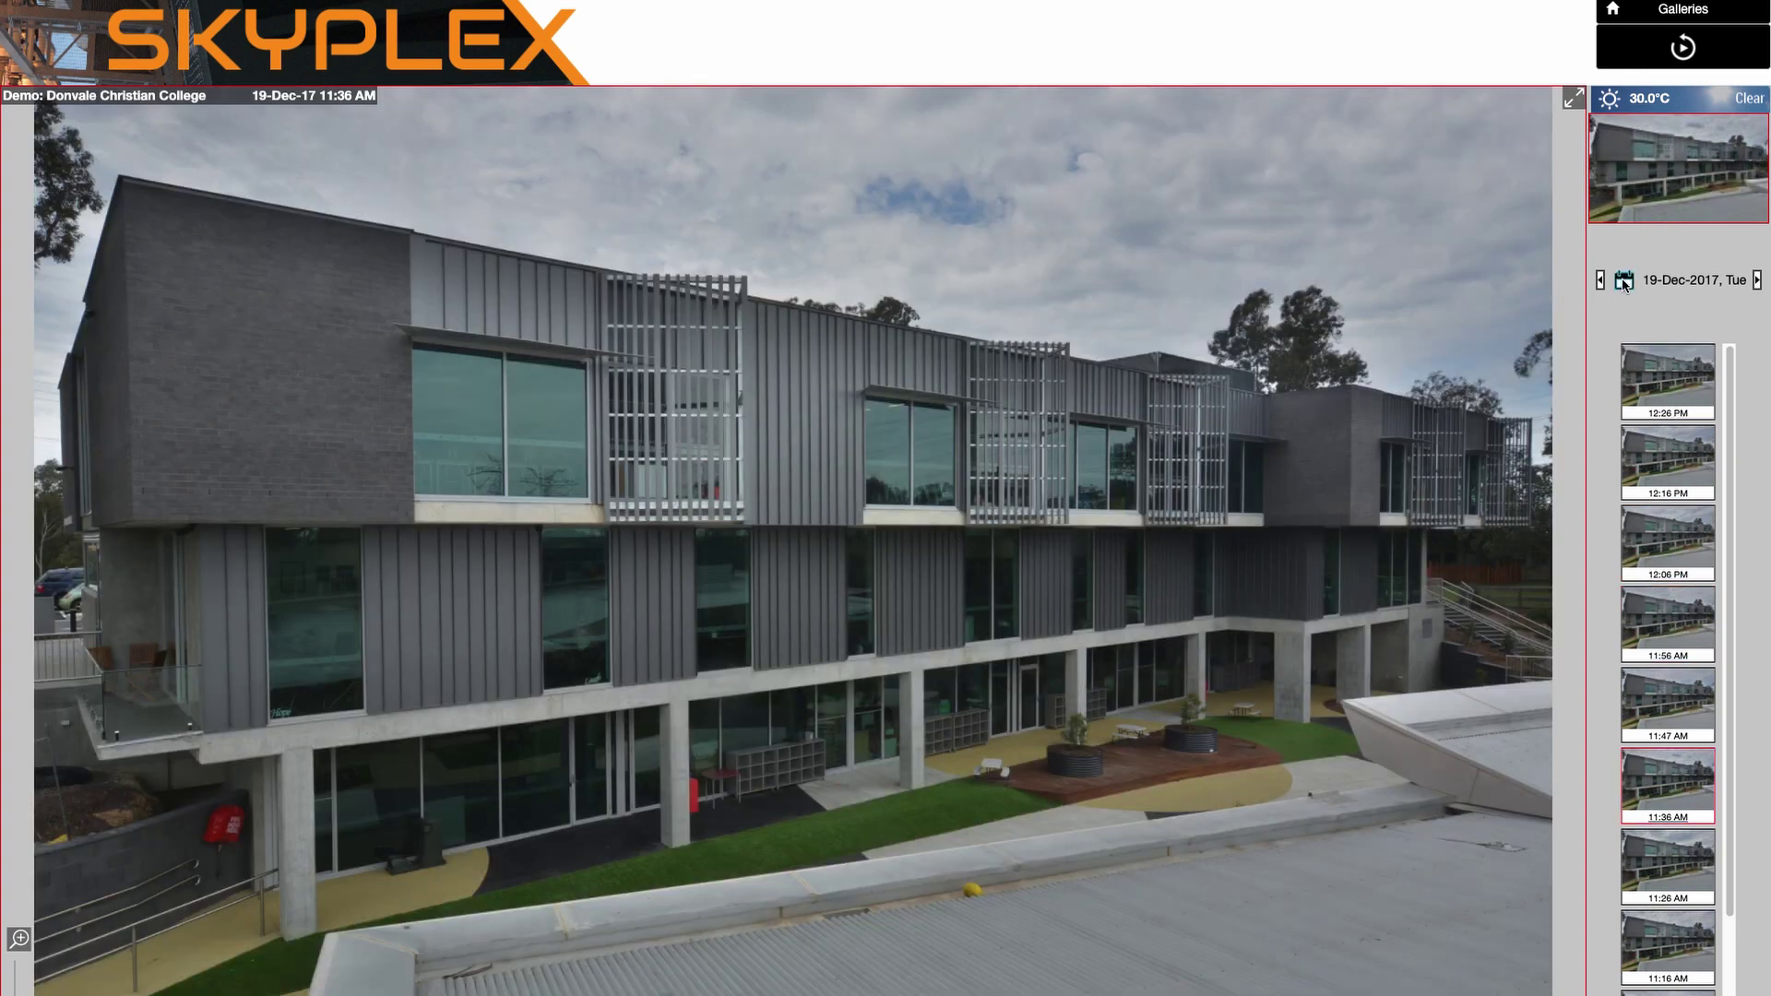